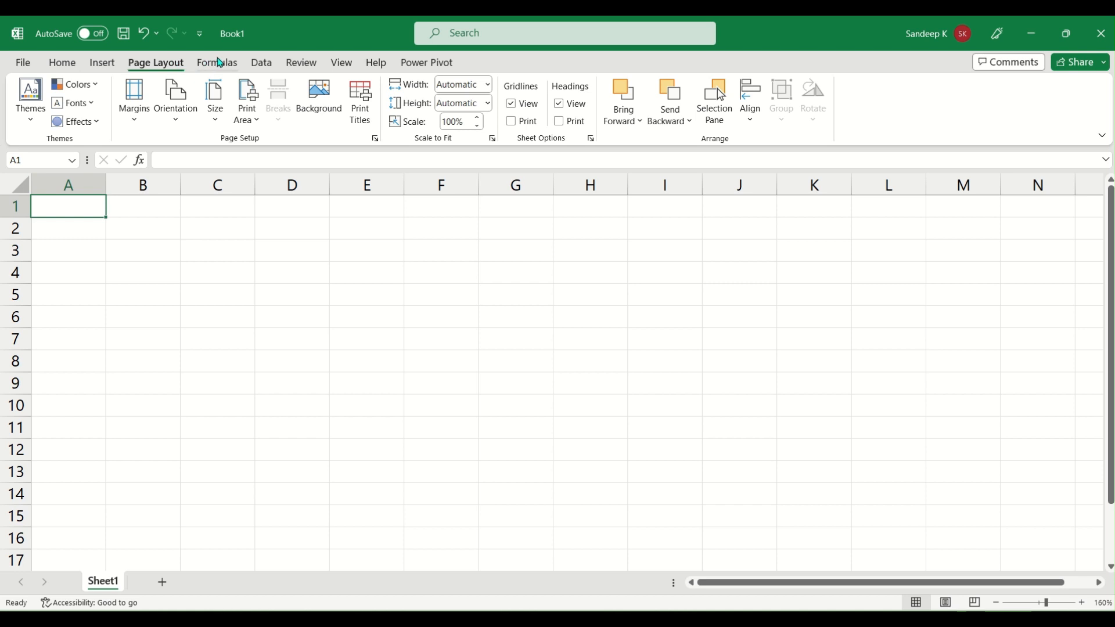
click(220, 62)
click(95, 64)
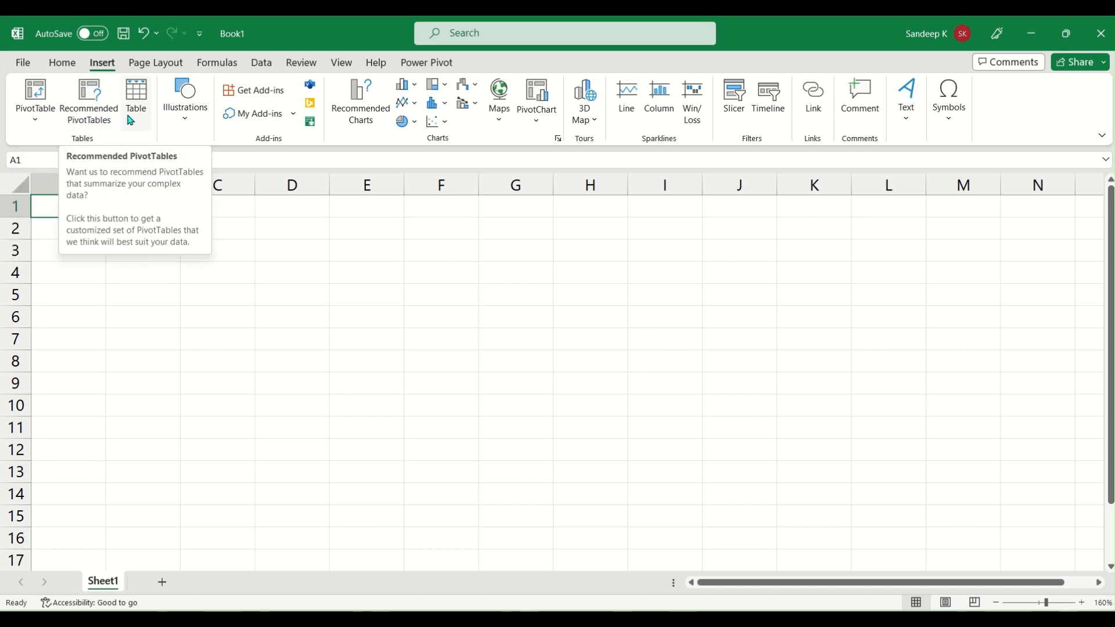
click(40, 119)
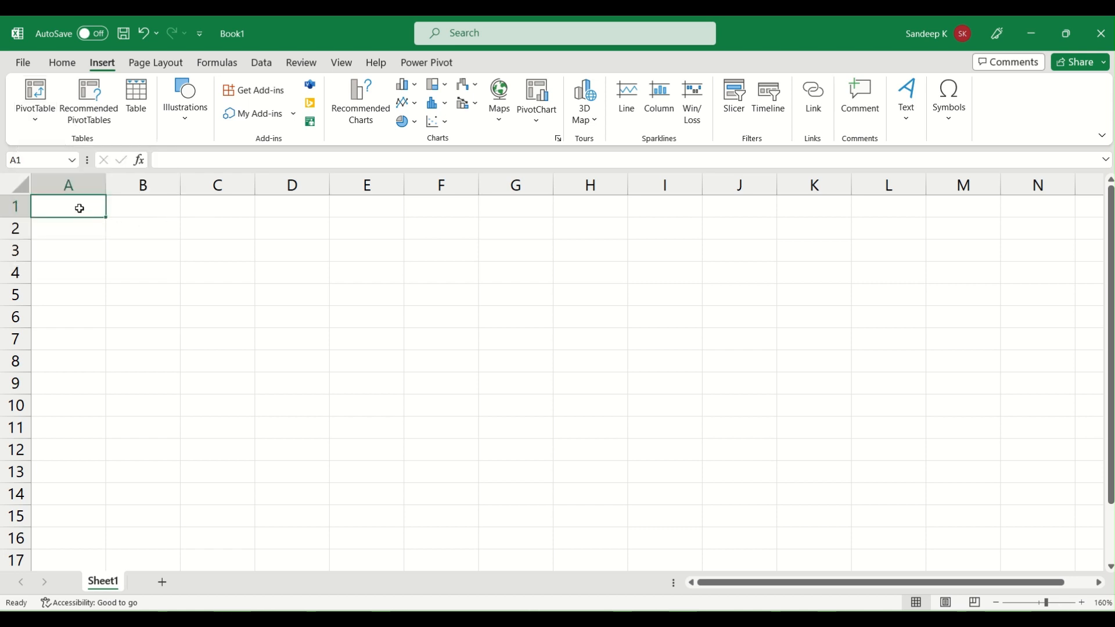
drag(79, 208, 356, 347)
click(356, 346)
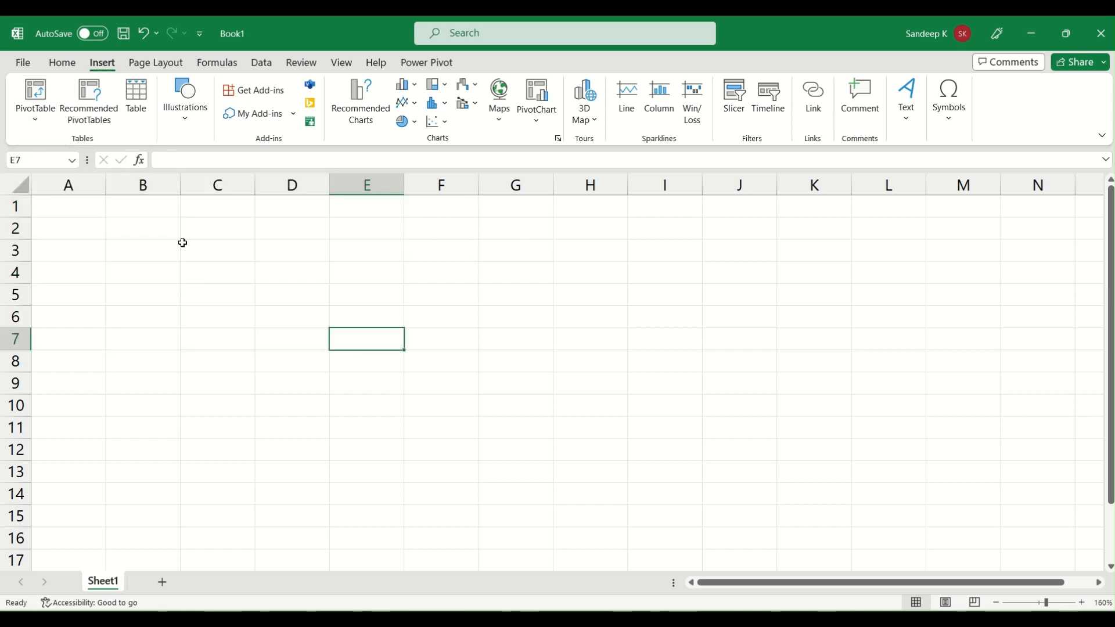
drag(85, 209, 296, 378)
click(296, 377)
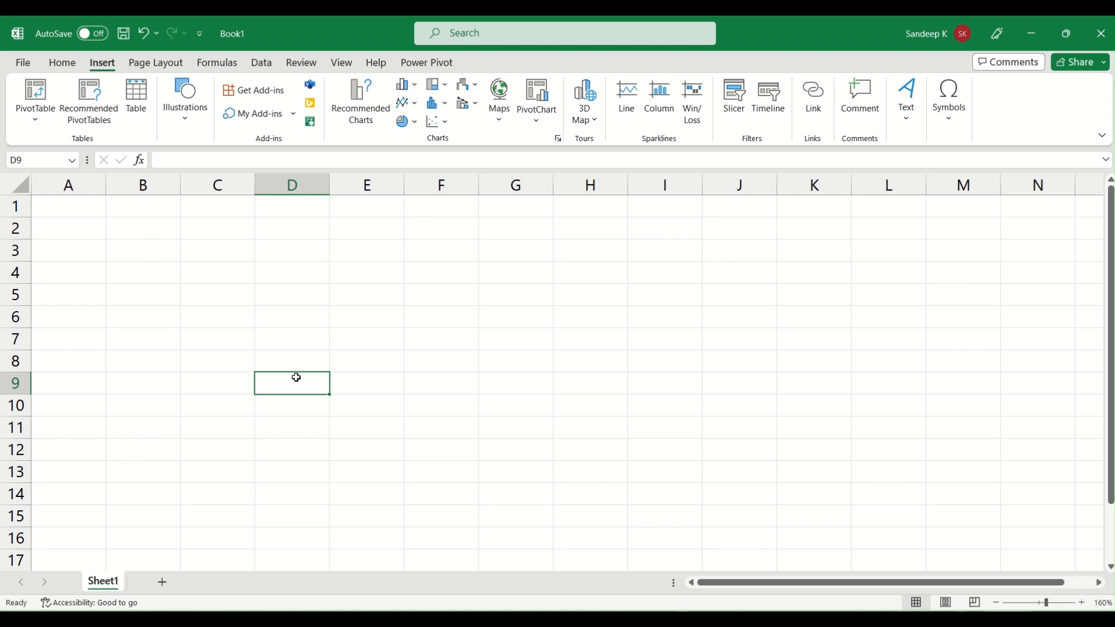
click(68, 186)
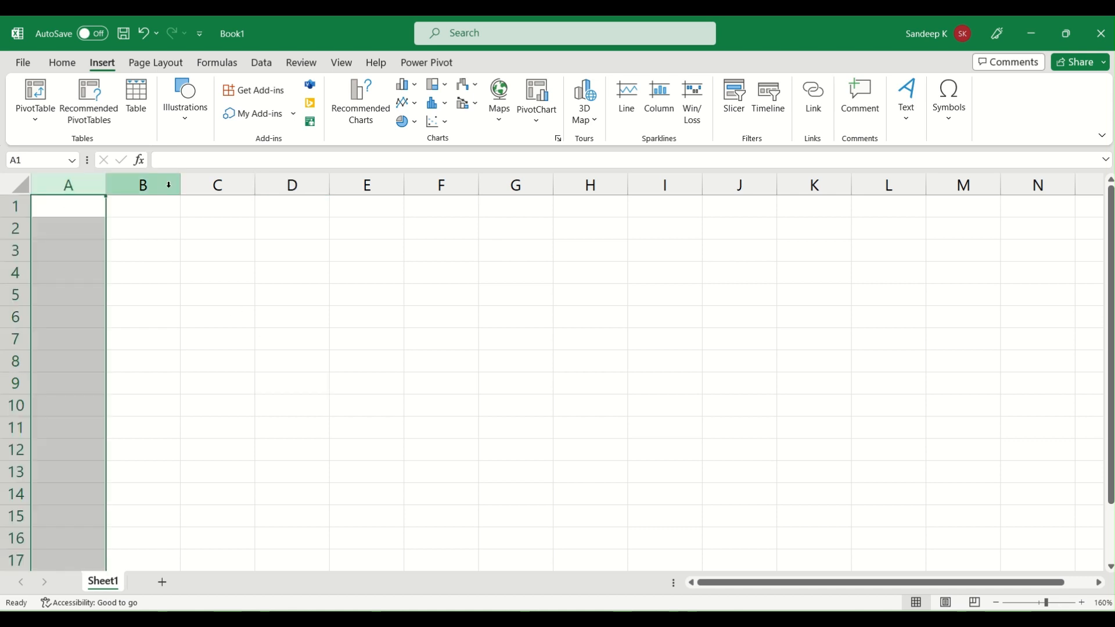
click(168, 185)
click(204, 184)
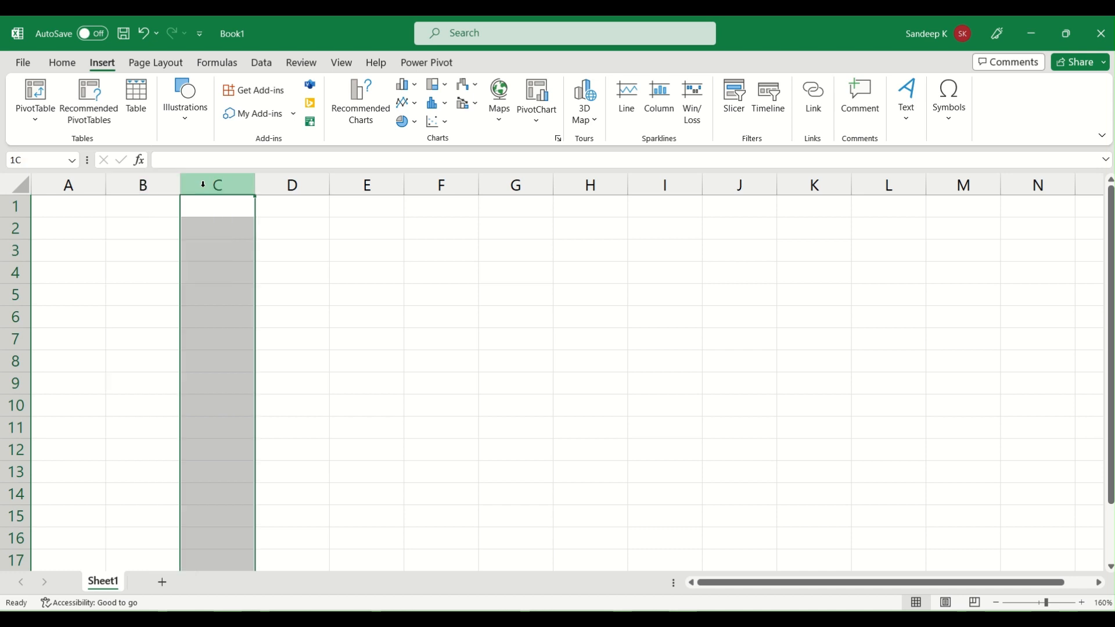
click(304, 187)
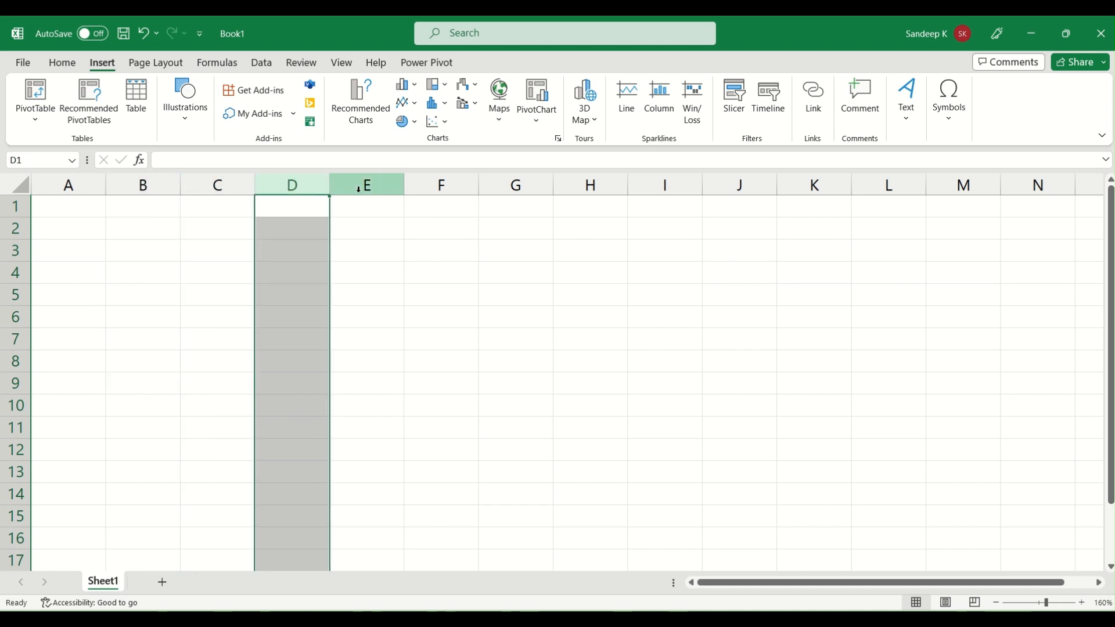
click(367, 184)
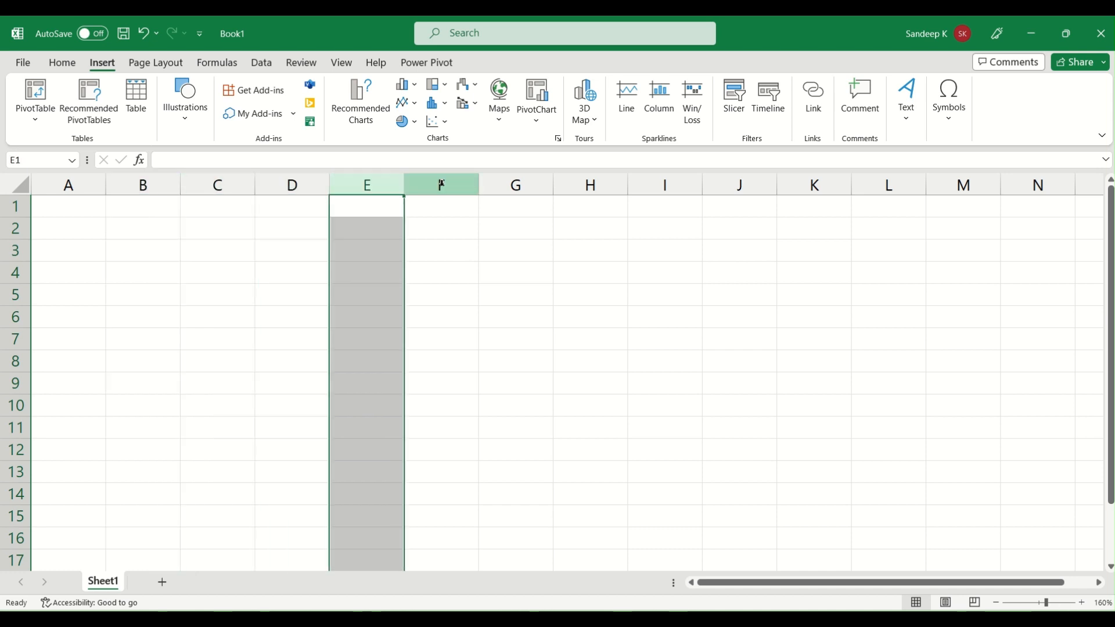
click(443, 184)
drag(93, 203, 418, 308)
click(419, 312)
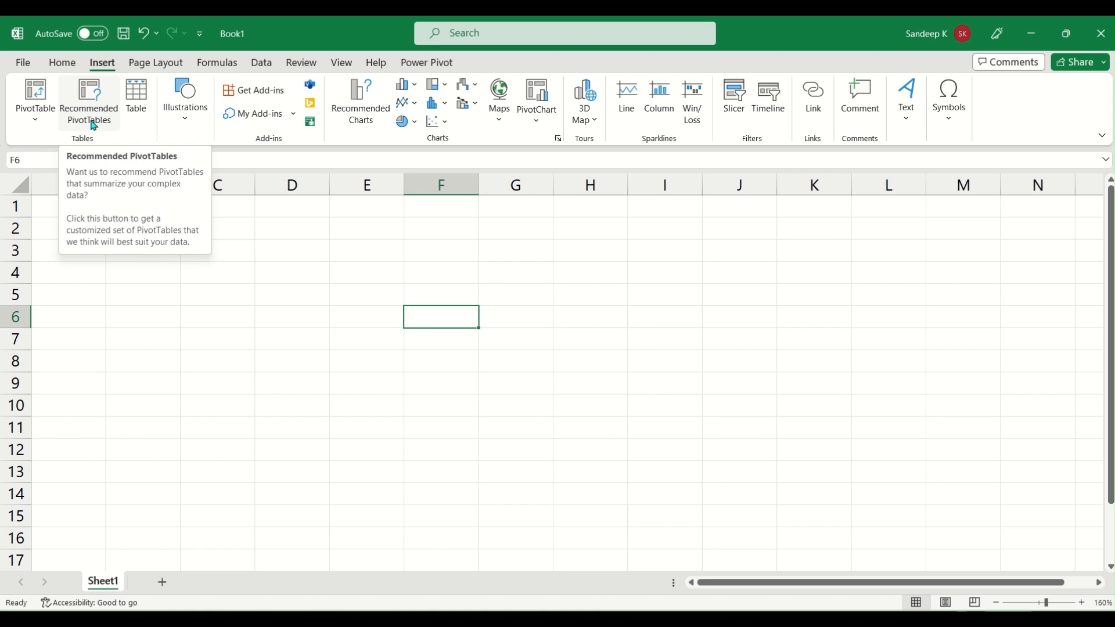
- Enter the column headers Emp No., Name, Region and Salary in cells A1 to D1
click(50, 259)
click(64, 219)
click(69, 215)
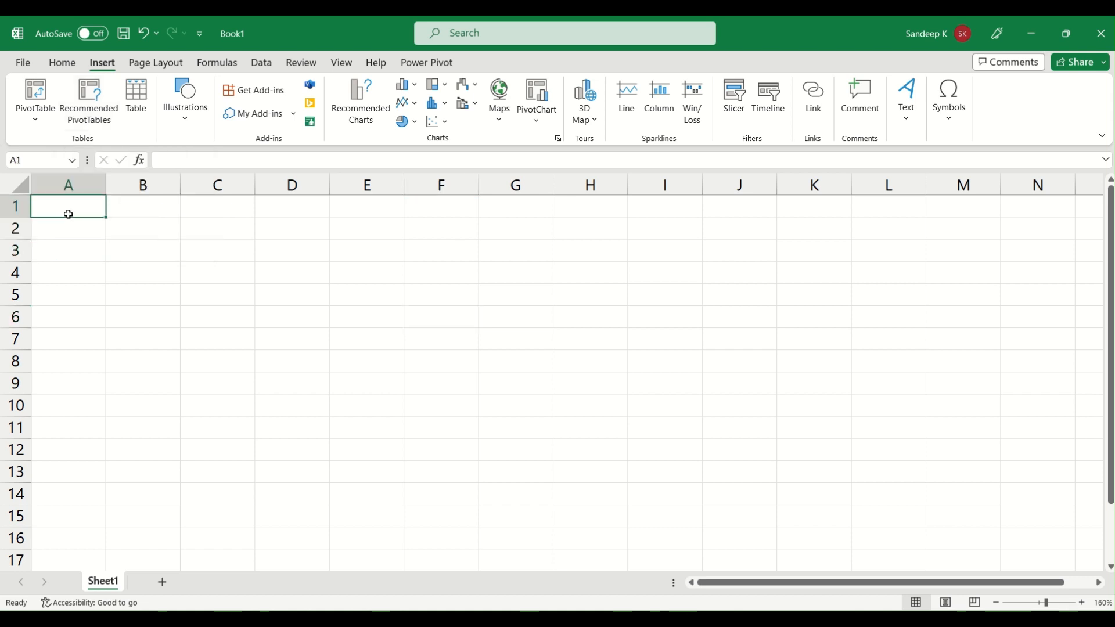
text(Emp No.)
key(Tab)
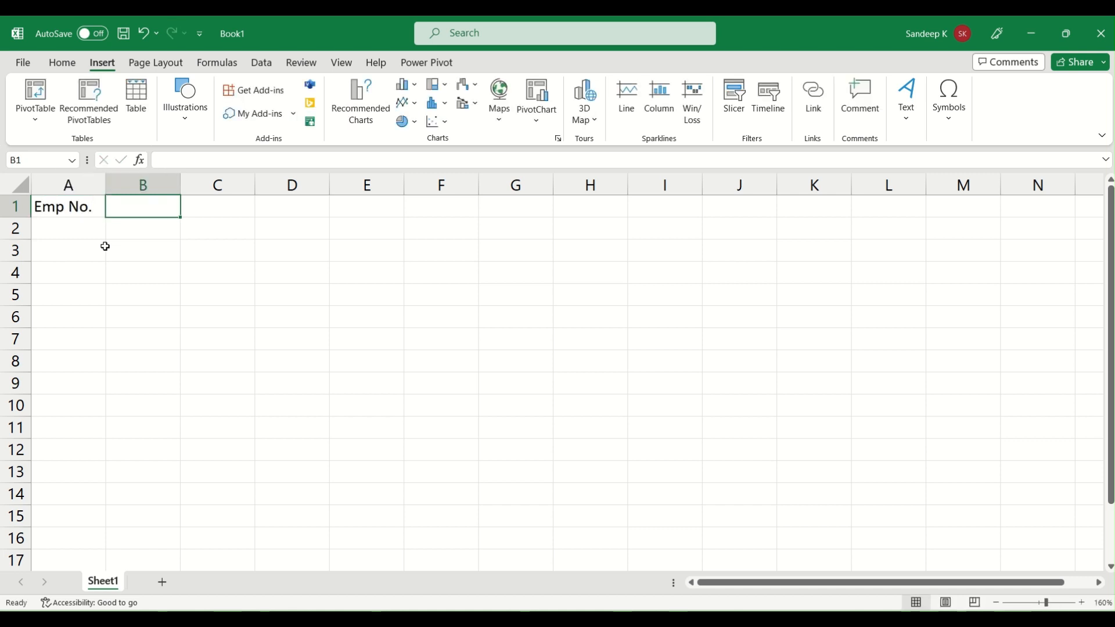
text(Name)
key(Tab)
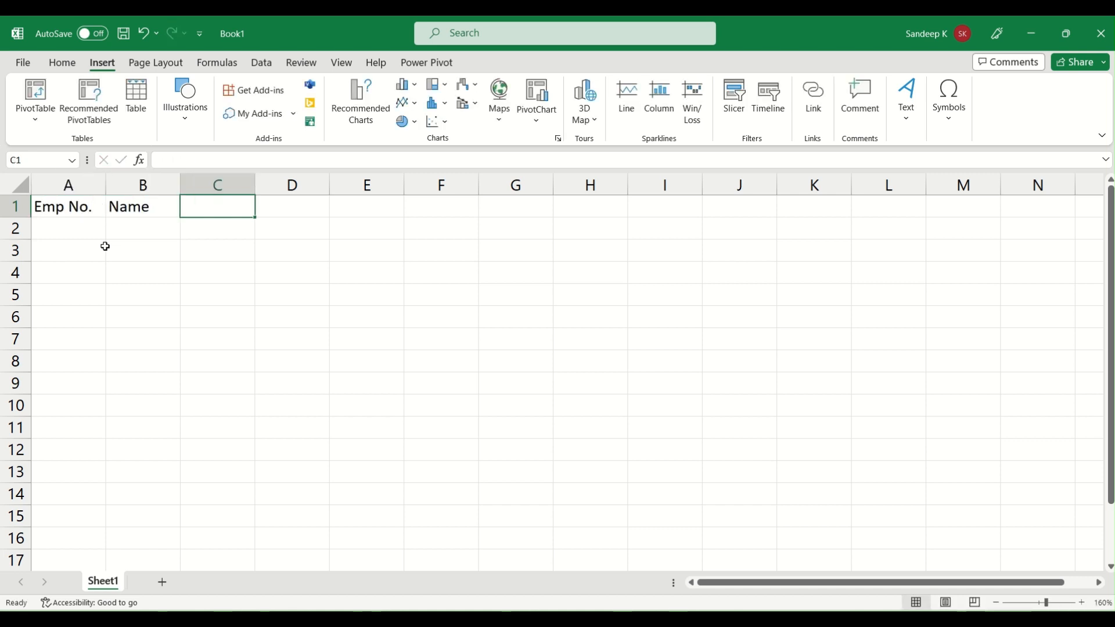
text(Region)
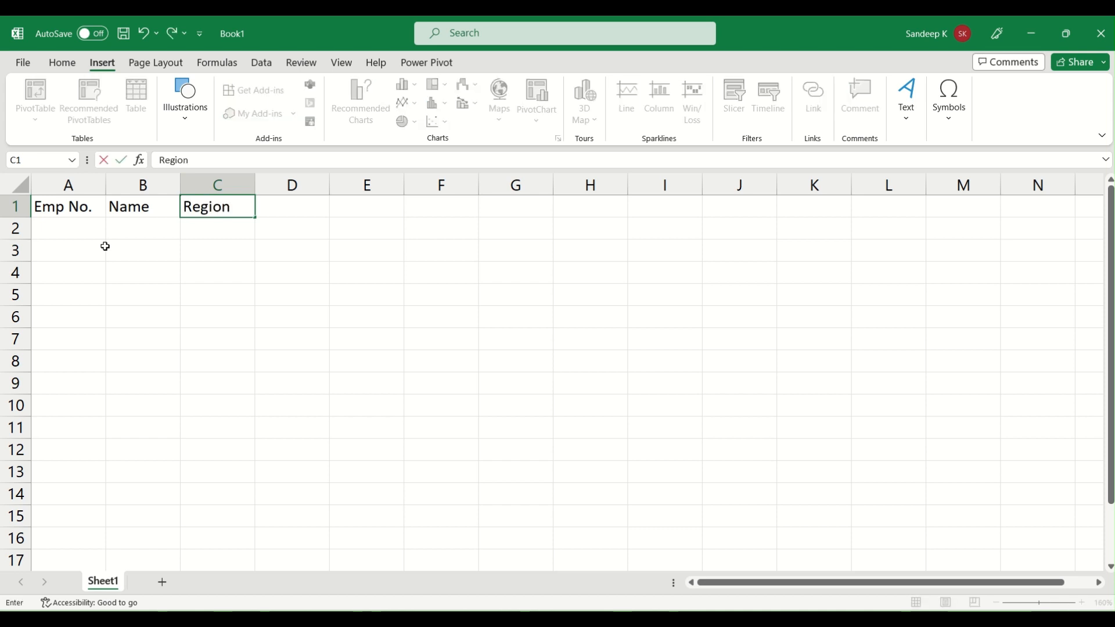
key(Tab)
text(Salary)
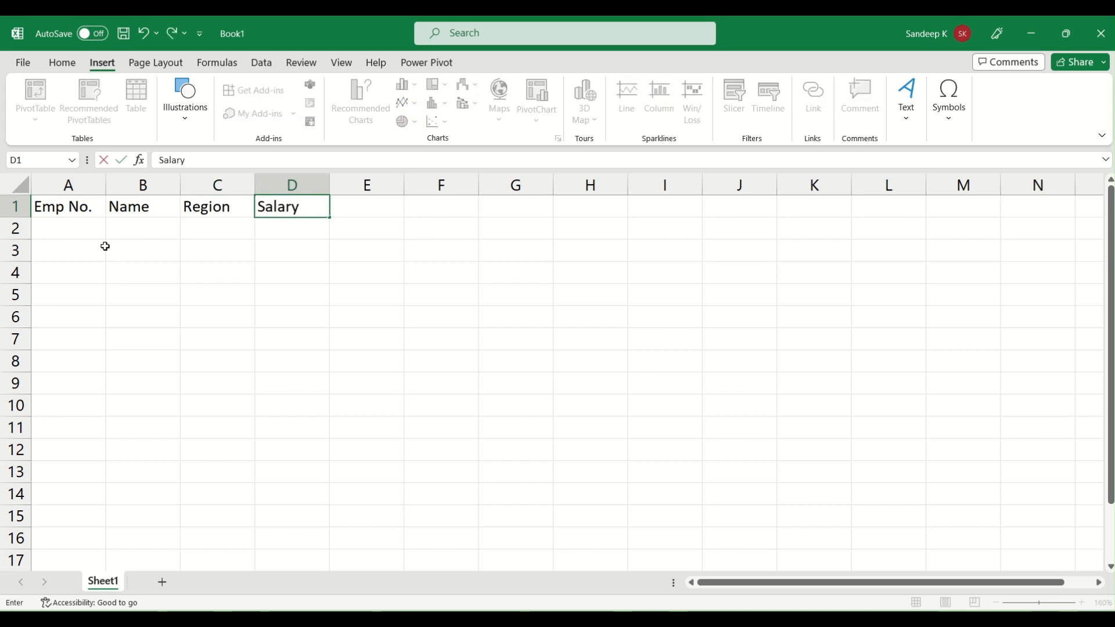
key(Return)
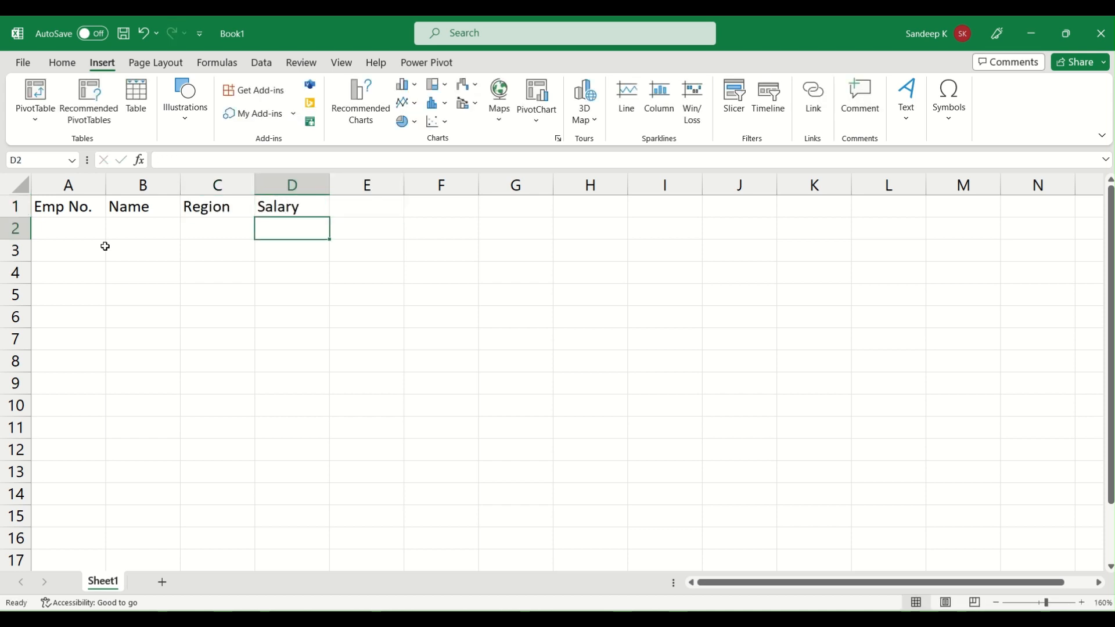
- Fill the Salary column with 235, 258 and 356 in cells D2 to D4
text(235)
key(Return)
text(258)
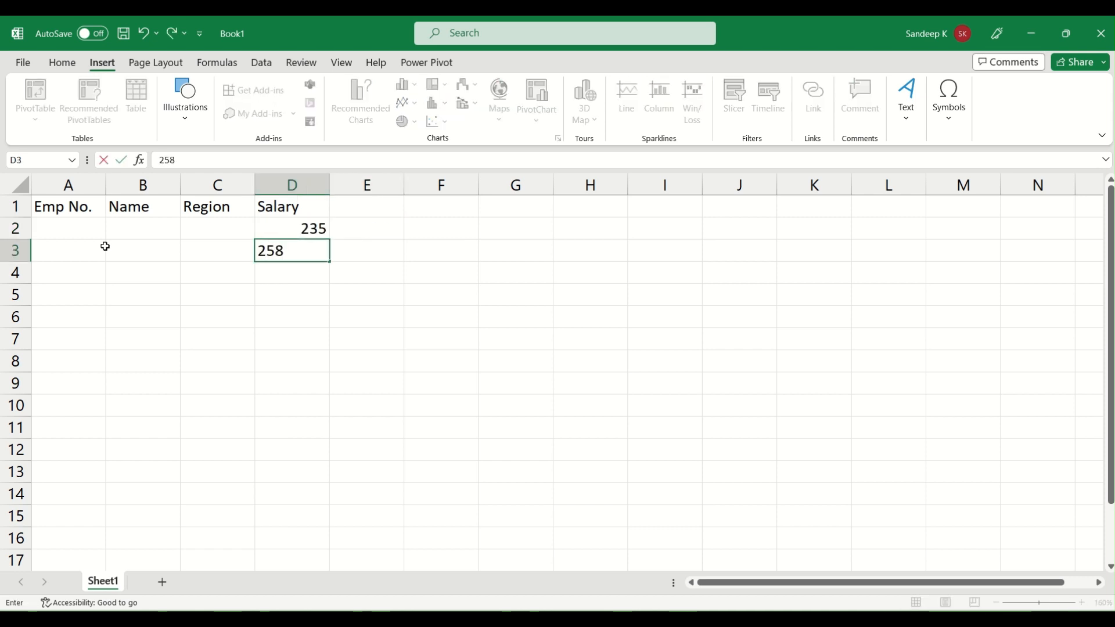
key(Return)
text(356)
- Fill the Region column with Kolkata, Bangalore and Chennai in cells C2 to C4
key(Left)
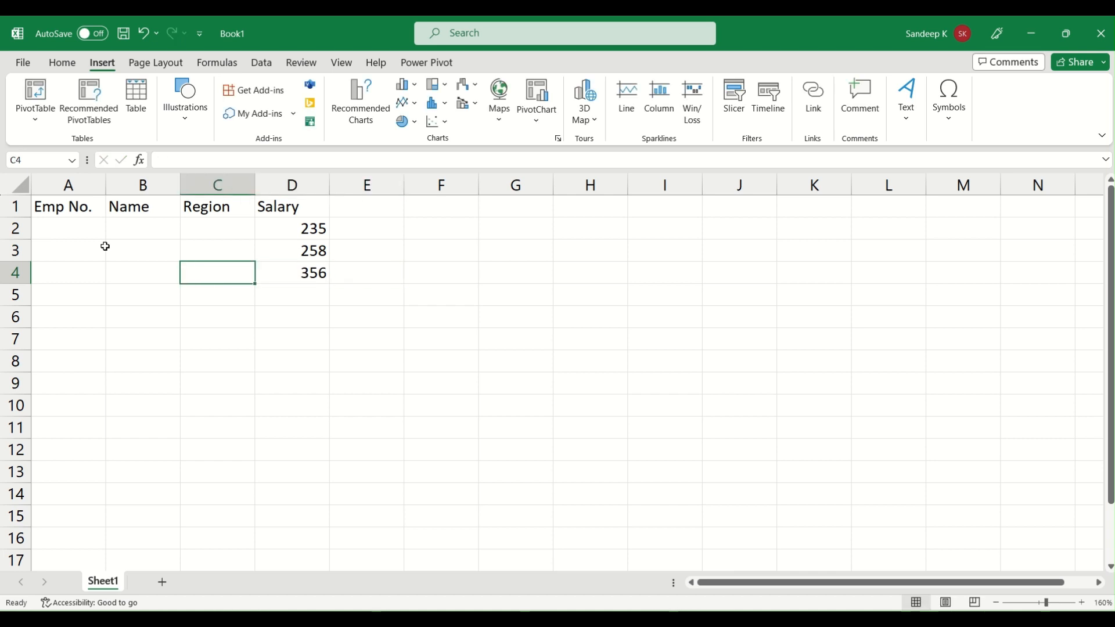
key(Left)
key(Up)
key(Up)
key(Right)
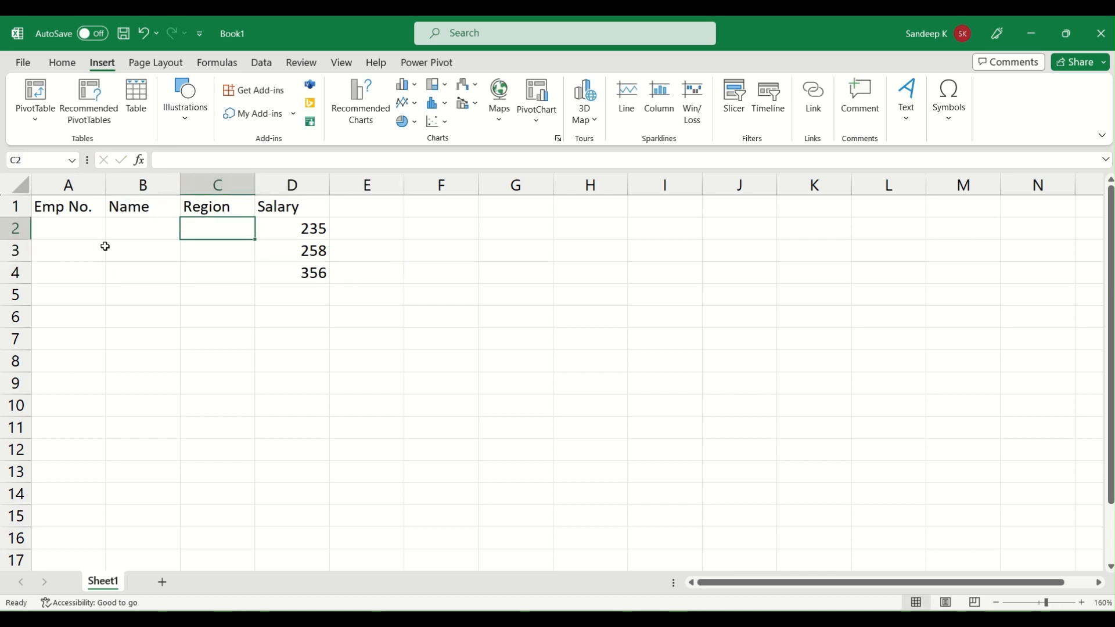
text(Kolkata)
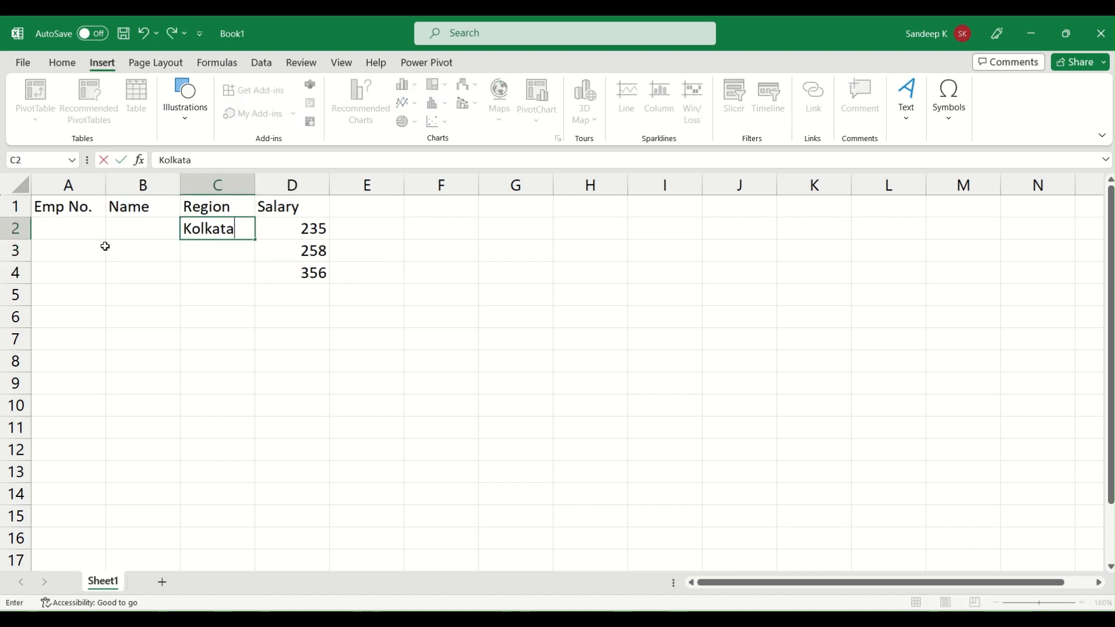
key(Return)
text(Bangalore)
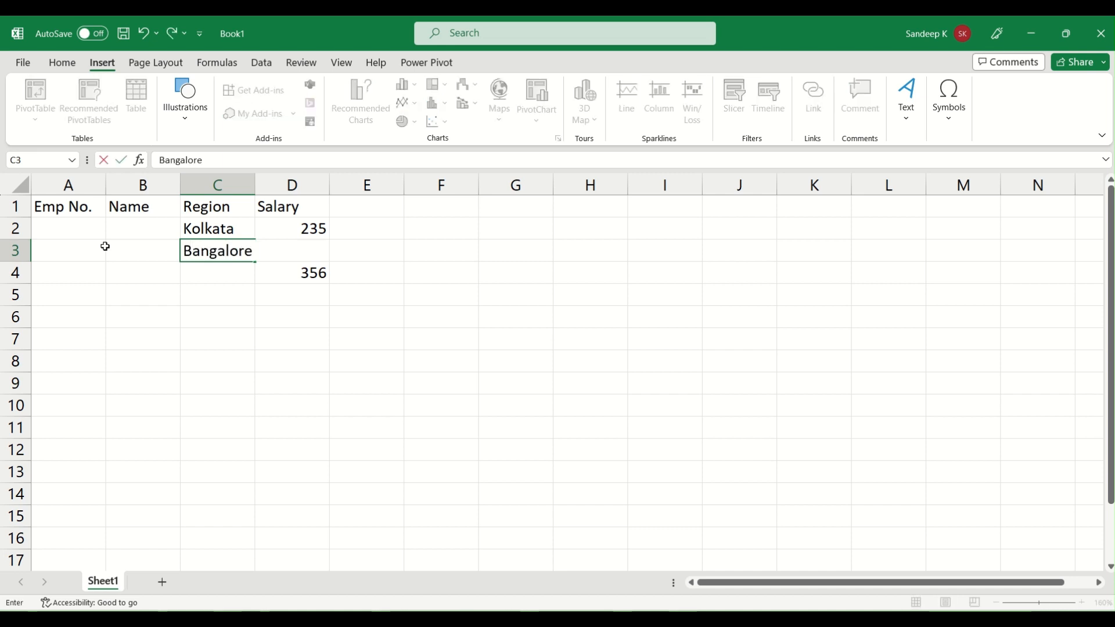
key(Return)
text(Chennai)
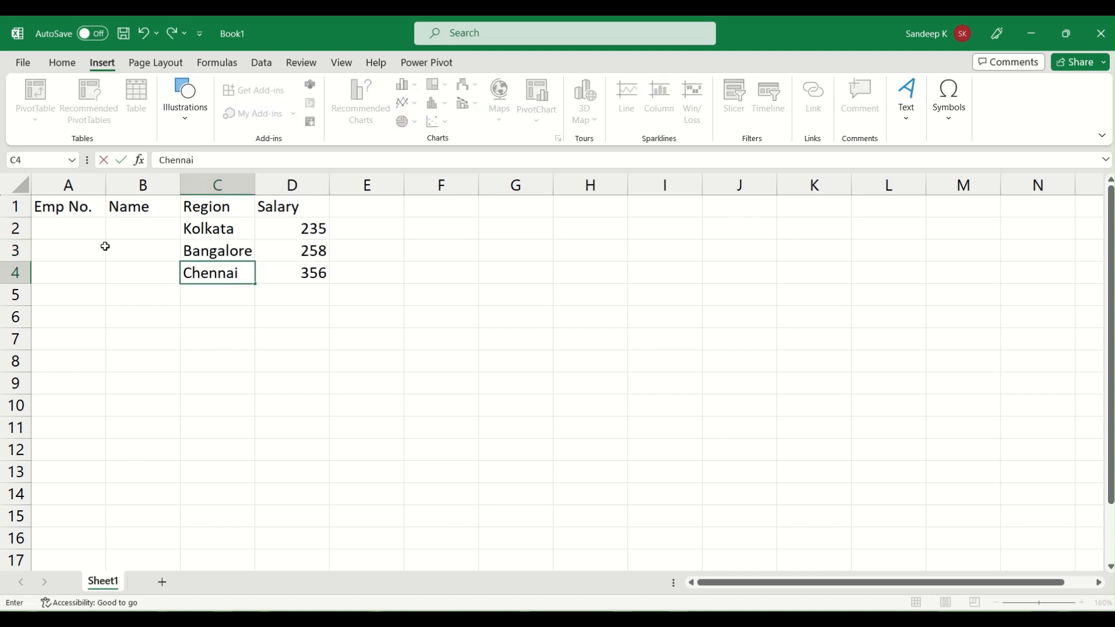
- Enter the three employees' first names in the Name column, cells B2 to B4
key(Left)
key(Up)
key(Up)
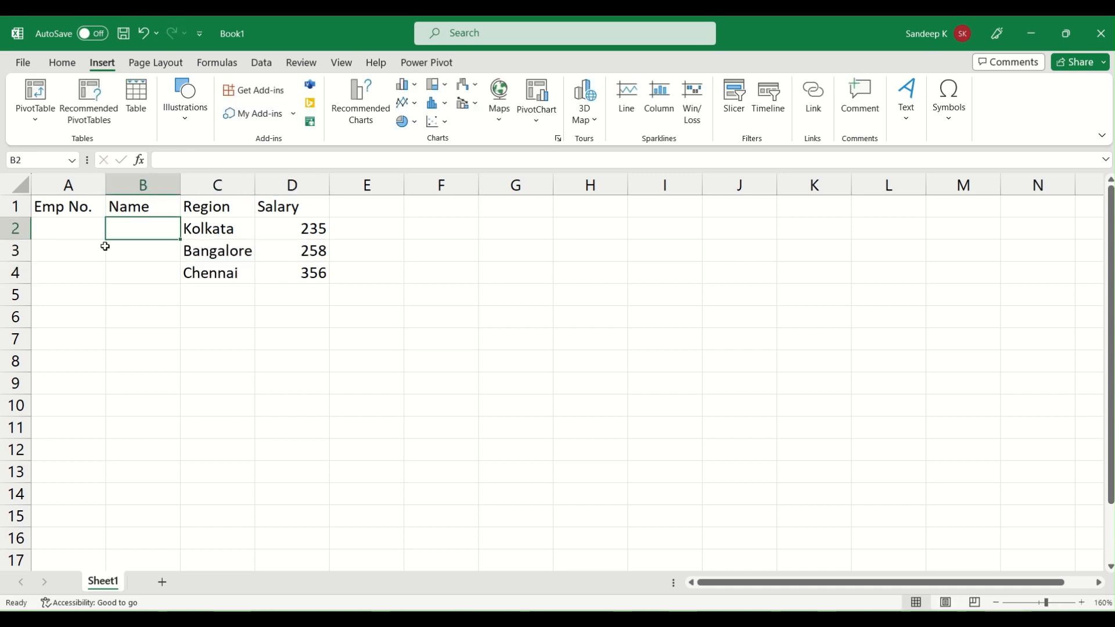
text(Rakesh)
key(Tab)
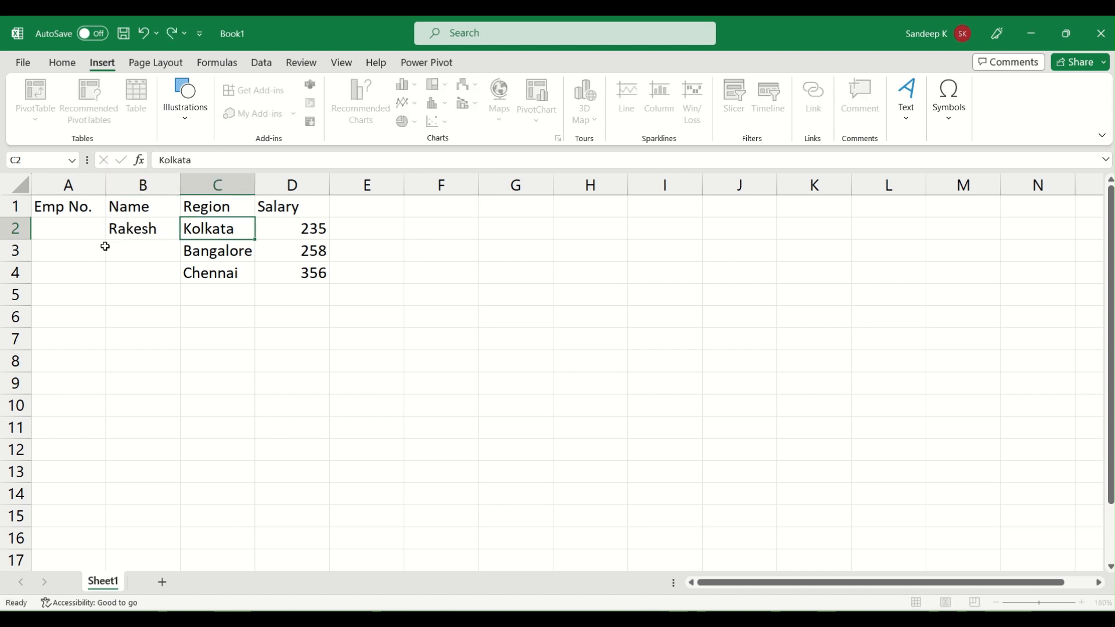
key(Return)
text(Animesh)
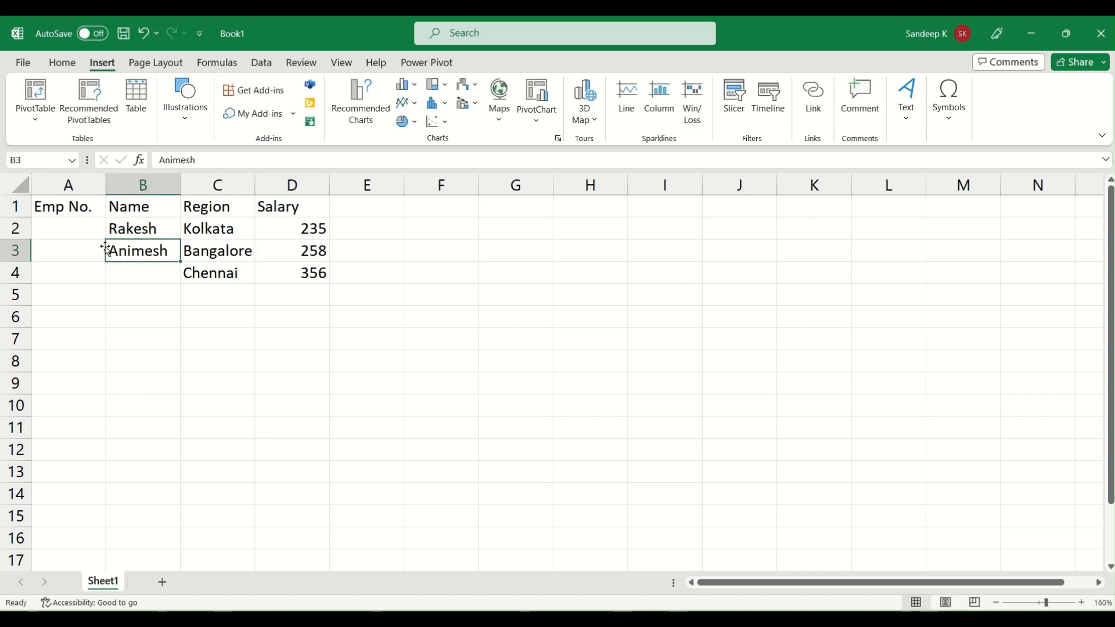
key(Return)
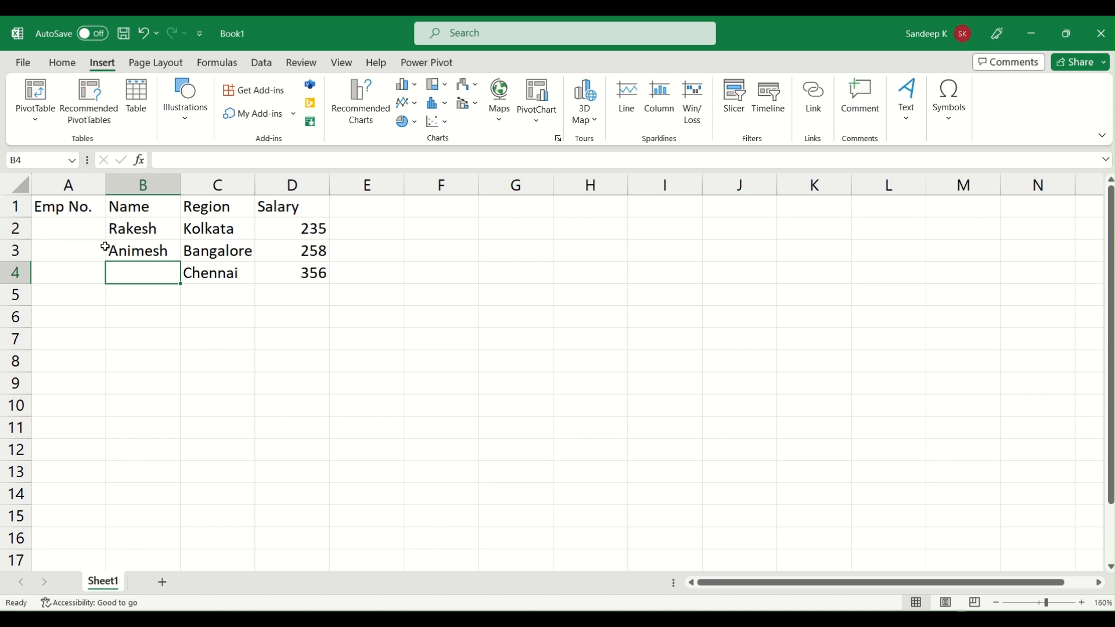
text(Sagar)
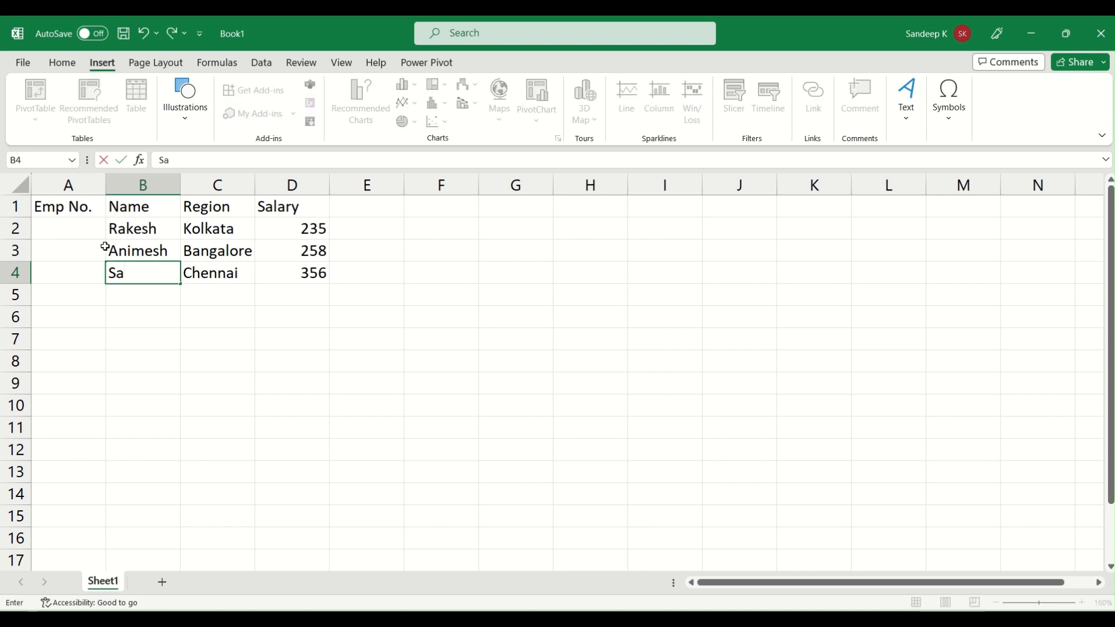
key(Tab)
- Enter a four-digit employee number for each of the three employees in cells A2 to A4
click(104, 247)
key(Up)
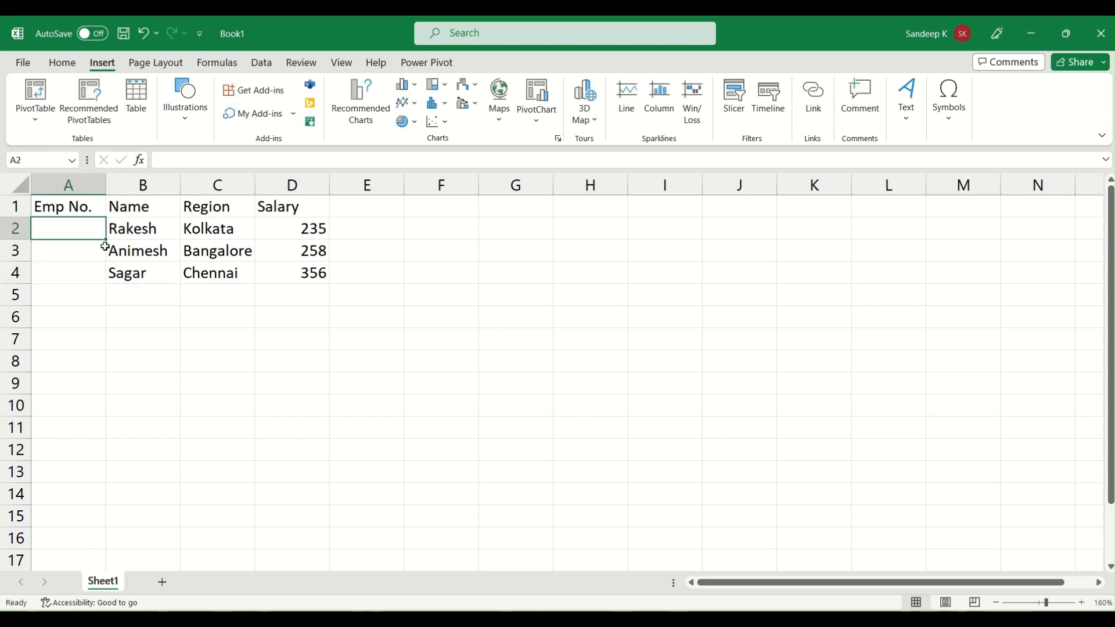
text(2323)
key(Up)
click(105, 248)
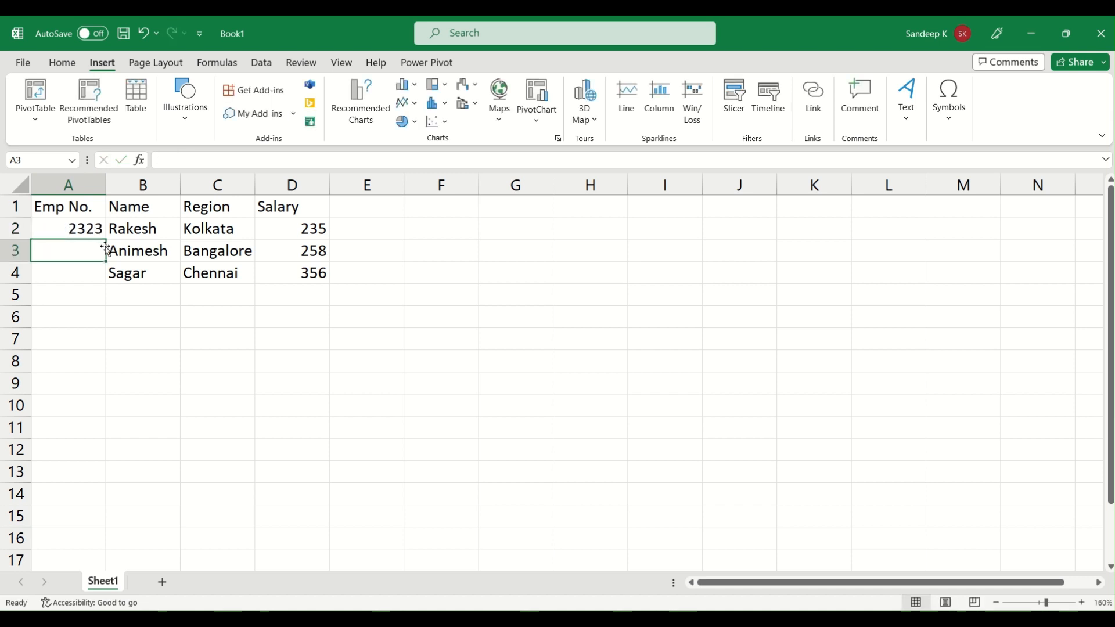
text(4343)
key(Return)
text(5543)
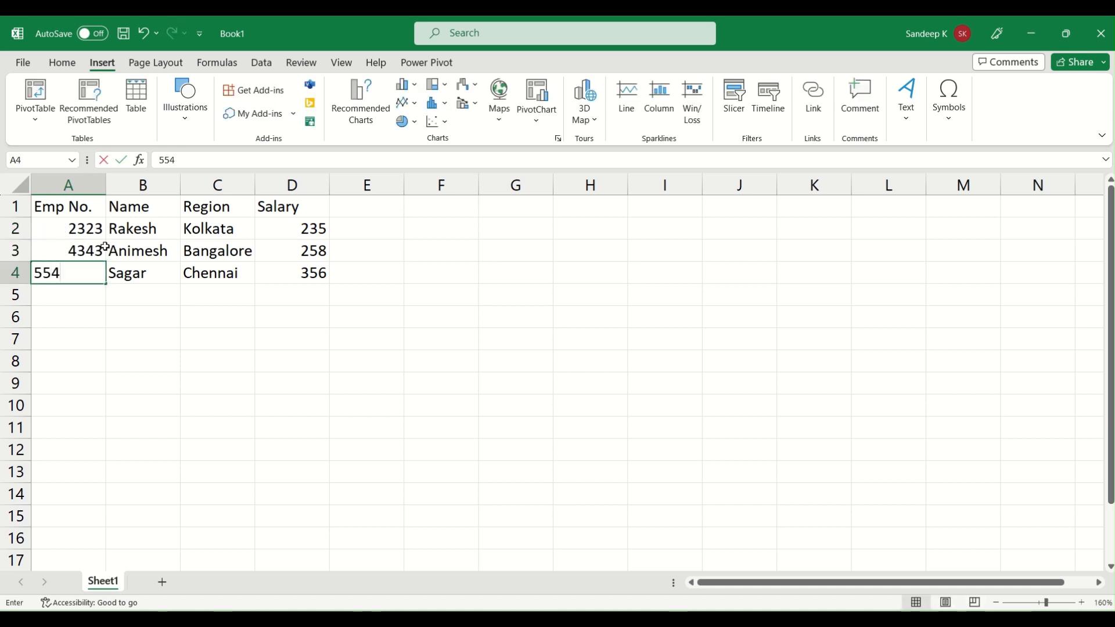
key(Tab)
- Start a new PivotTable based on the whole employee data range A1:D4, including its headers
key(Left)
key(Up)
key(Up)
key(shift+Up)
key(shift+Right)
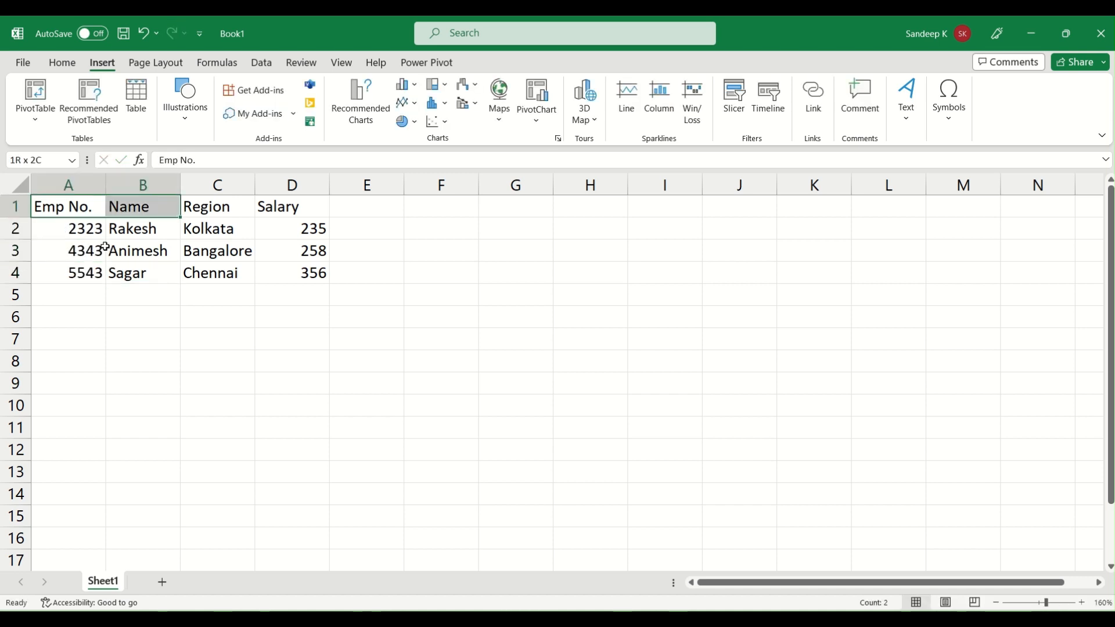
key(shift+Right)
key(shift+Right)
key(shift+Down)
key(shift+Down)
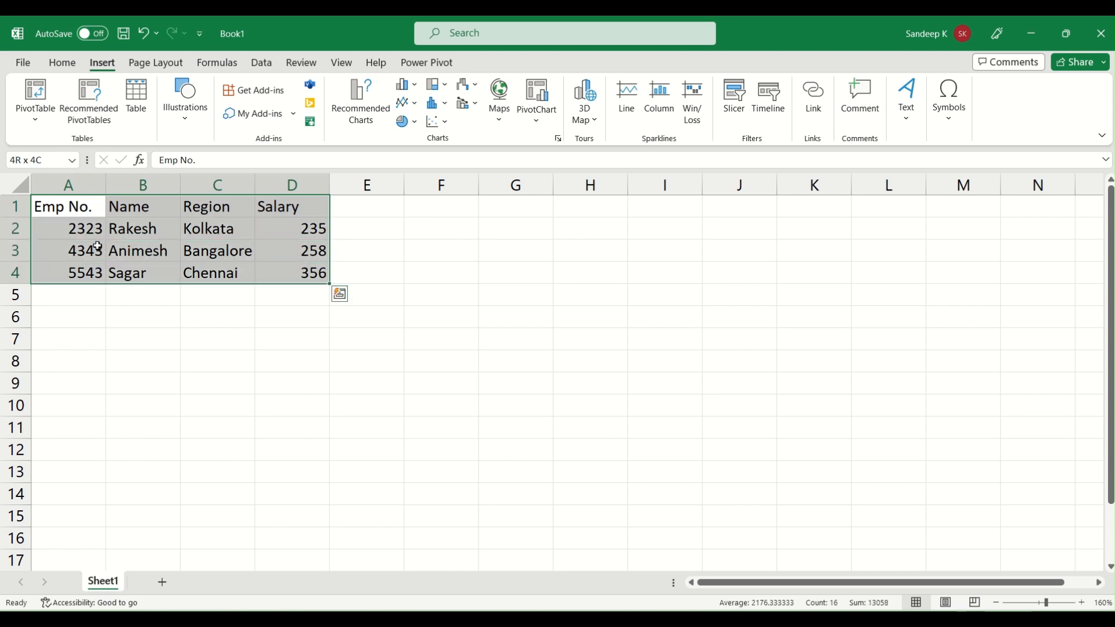
click(95, 249)
drag(100, 215, 259, 271)
click(38, 99)
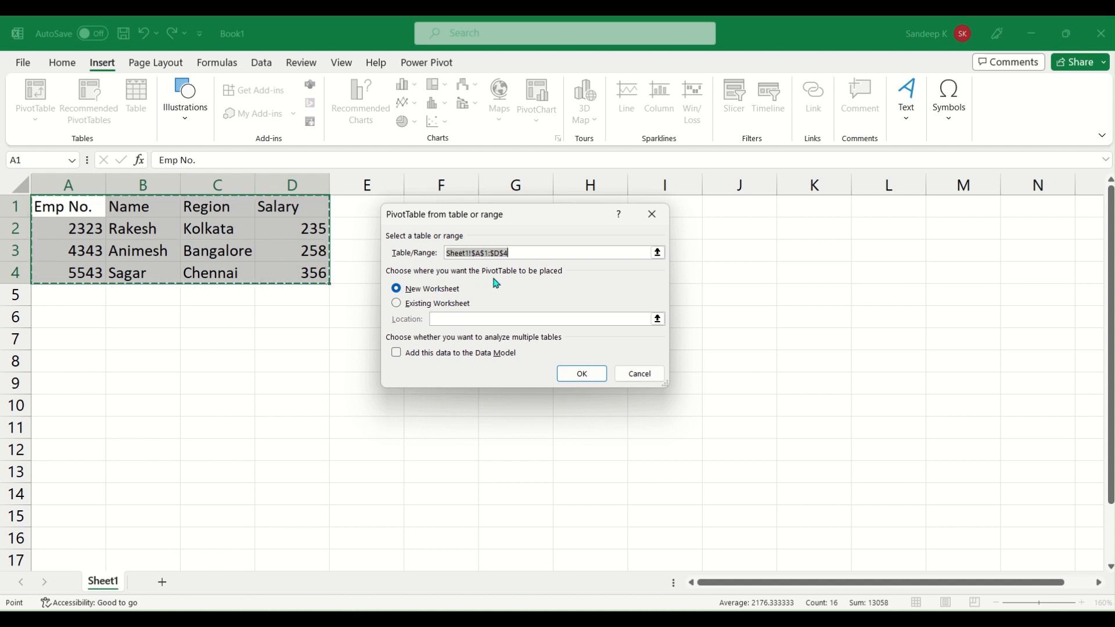
- Place the PivotTable on the existing worksheet, starting at cell G1 of Sheet1
click(439, 309)
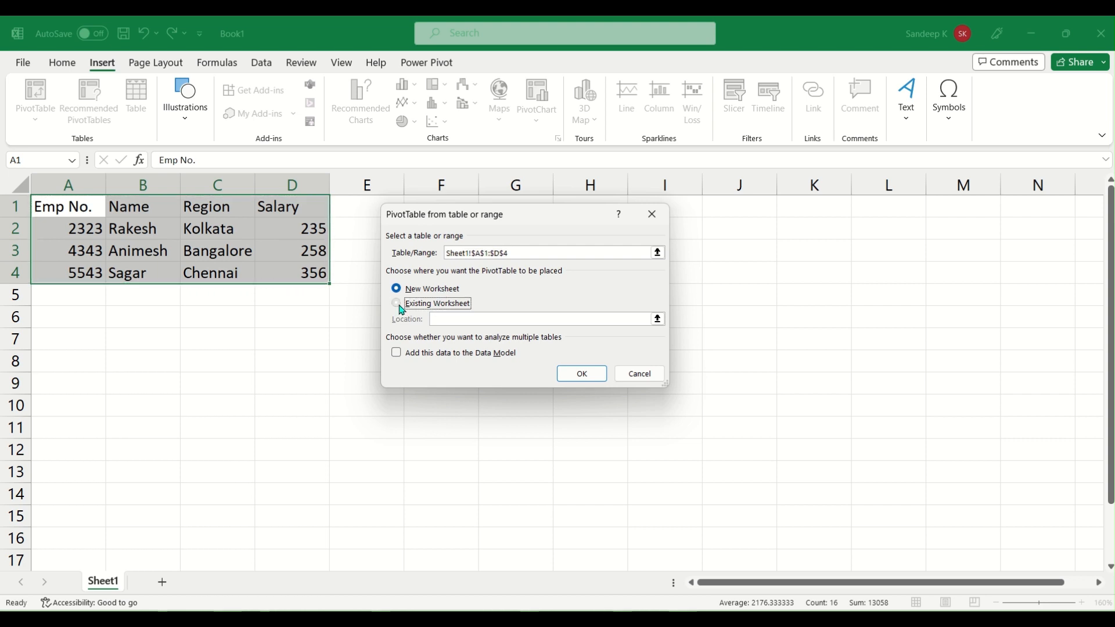
drag(511, 226, 756, 253)
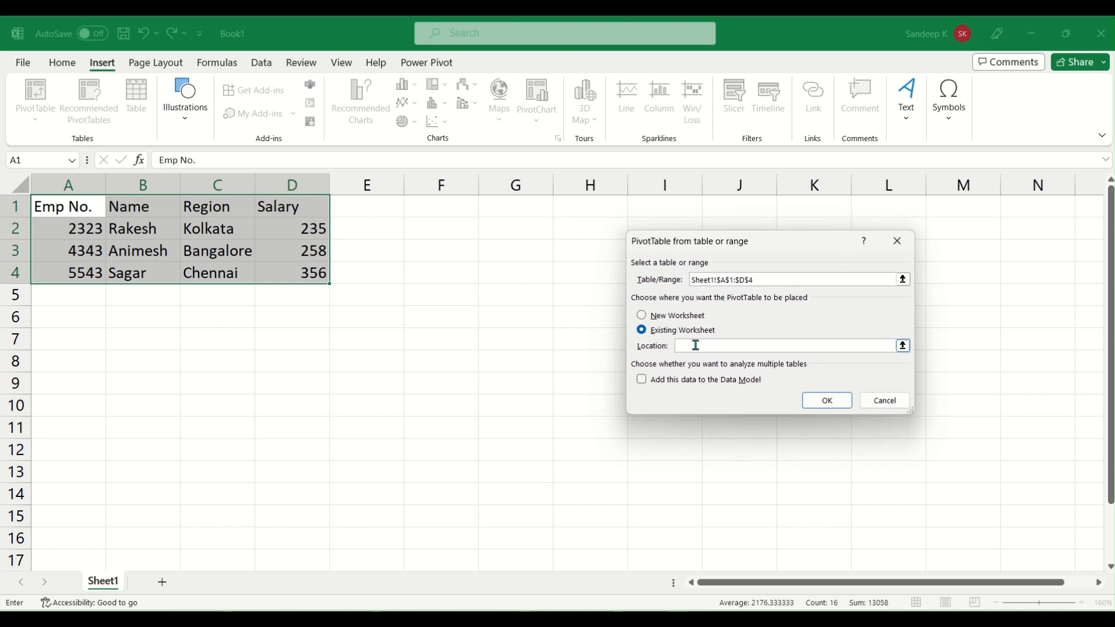
click(510, 211)
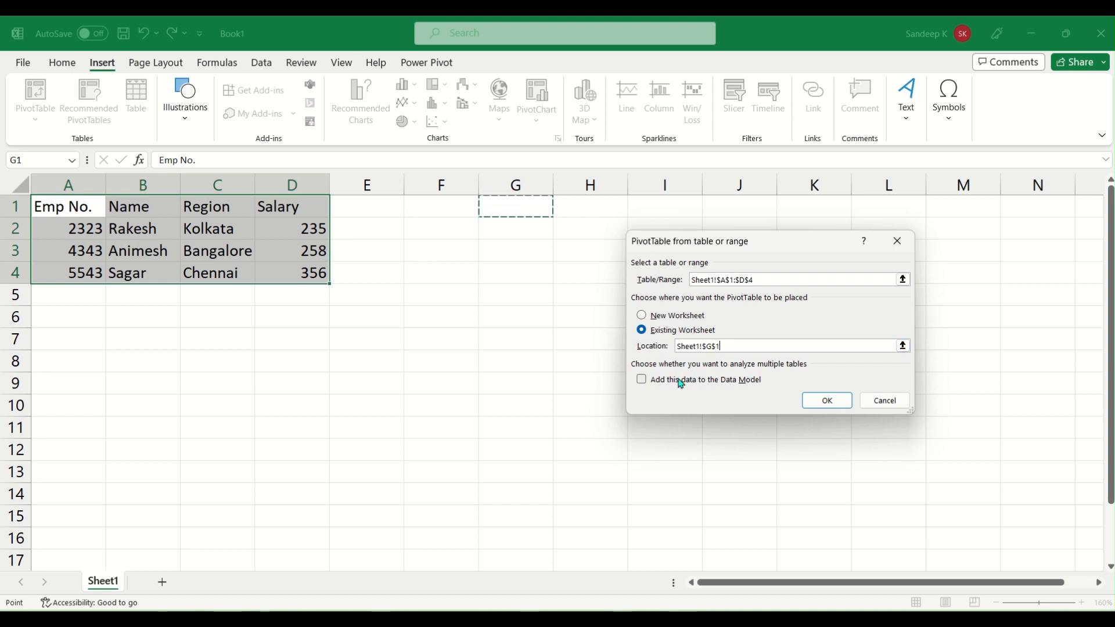
click(835, 402)
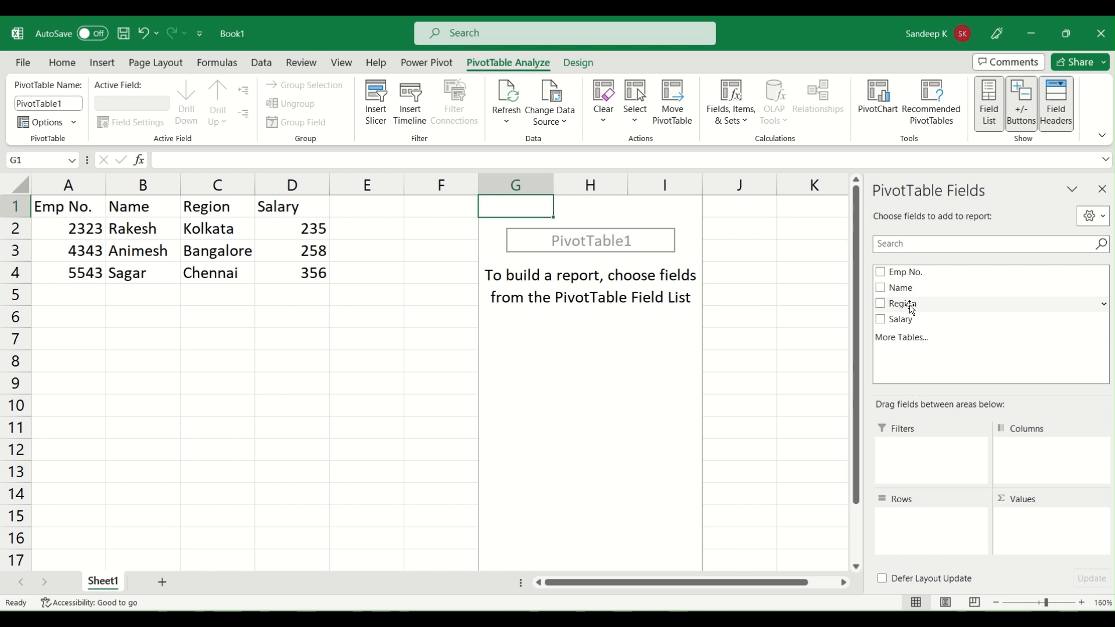
- Lay out the PivotTable with Region as the row field and the sum of Salary as the value field
drag(910, 306, 933, 525)
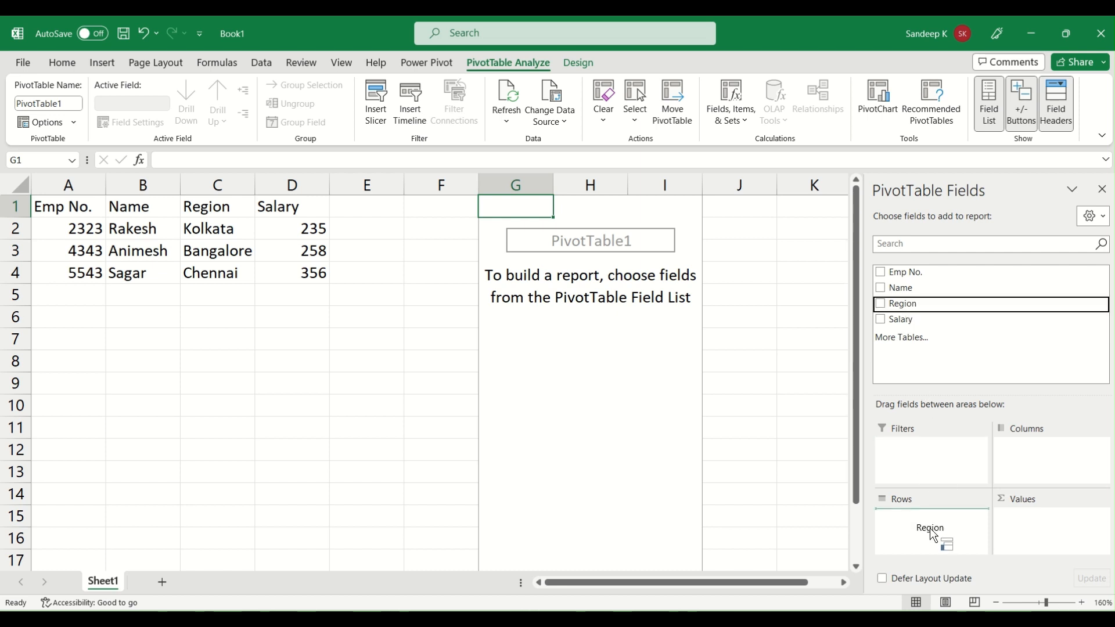
drag(931, 533, 932, 533)
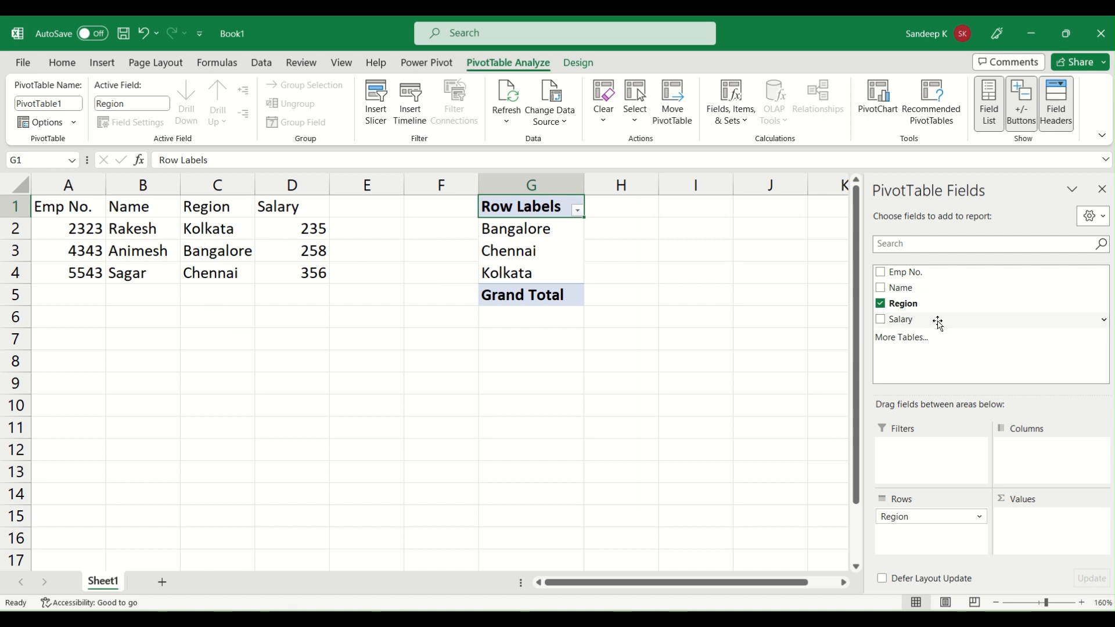
drag(904, 320, 1057, 520)
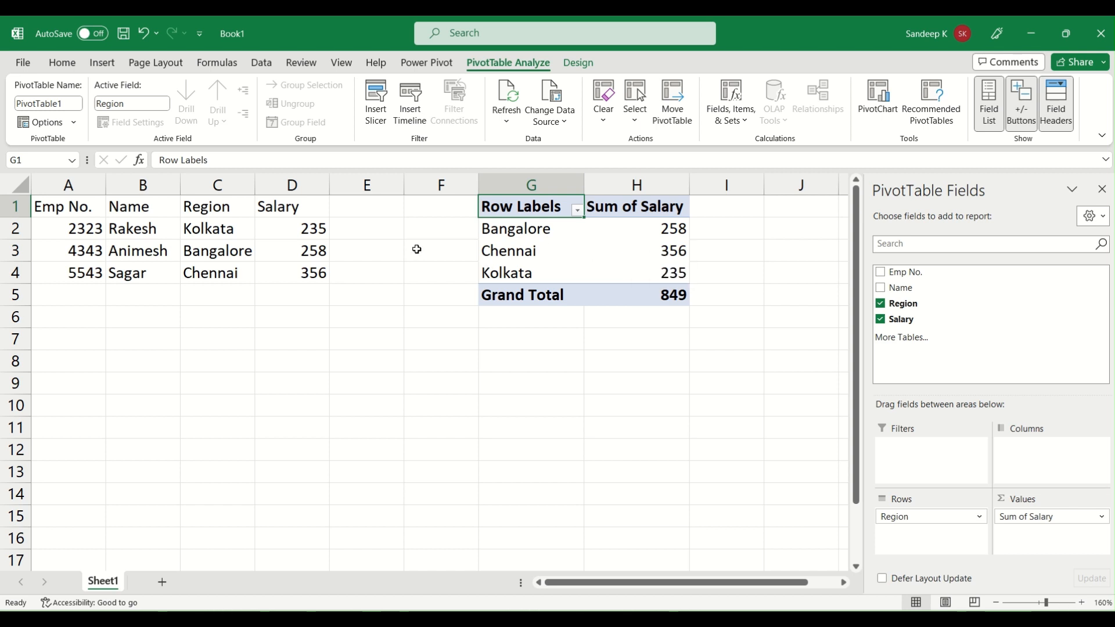
- Start a fourth employee record by entering Chennai in cell C5 and a salary of 123 in cell D5
click(168, 289)
click(194, 287)
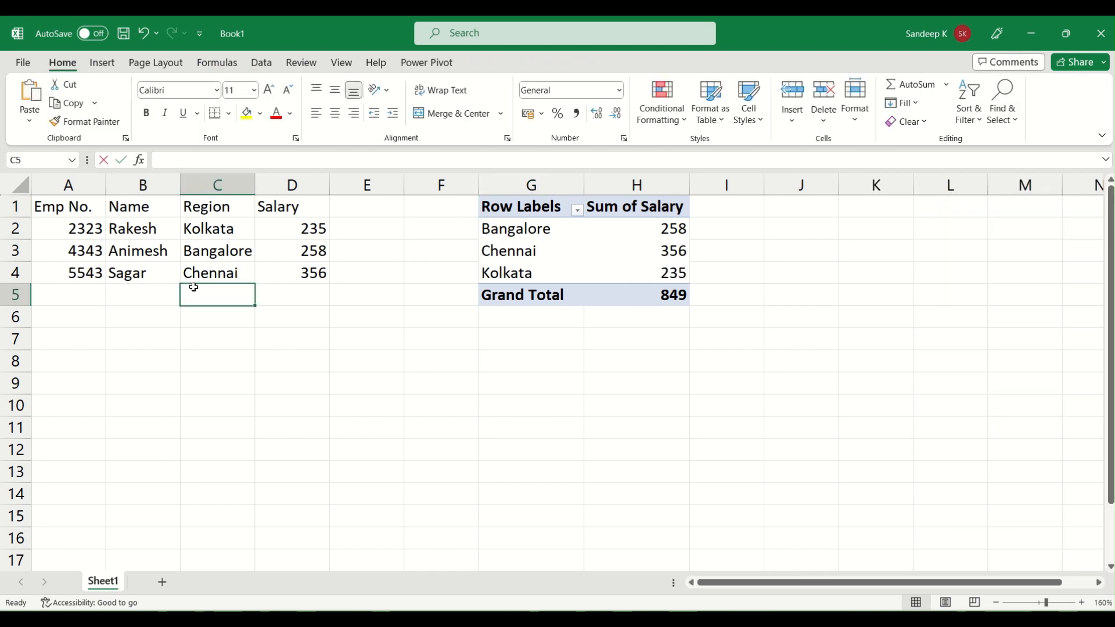
text(Chennai)
key(Tab)
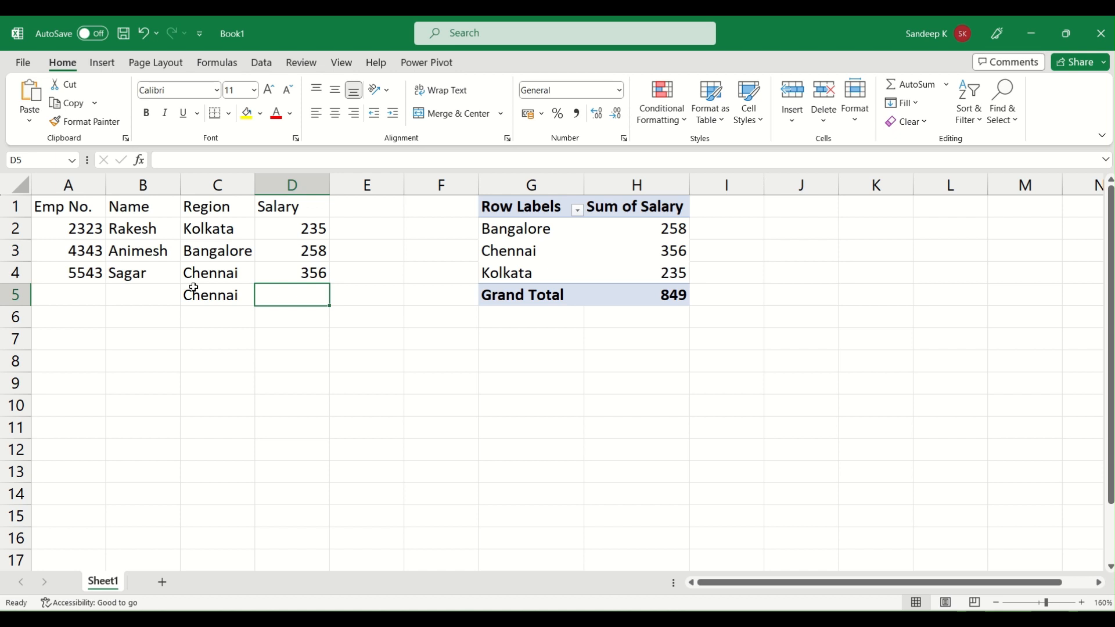
text(123)
key(Tab)
- Complete the row 5 record with the employee's first name in B5 and a four-digit employee number in A5
key(Left)
key(Left)
key(Left)
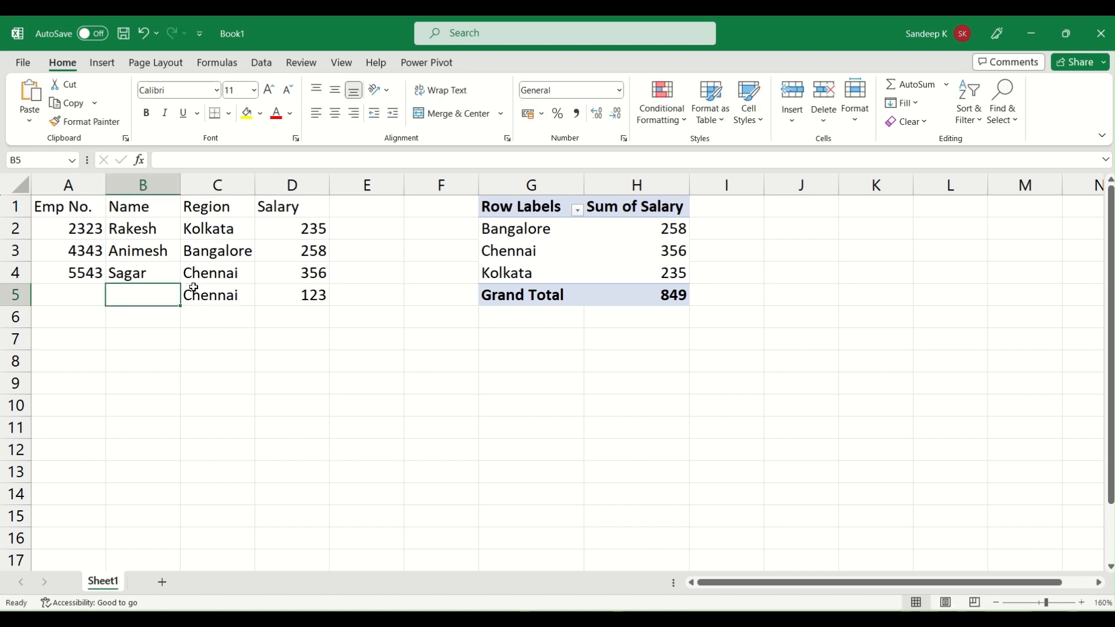
text(Amar)
key(Left)
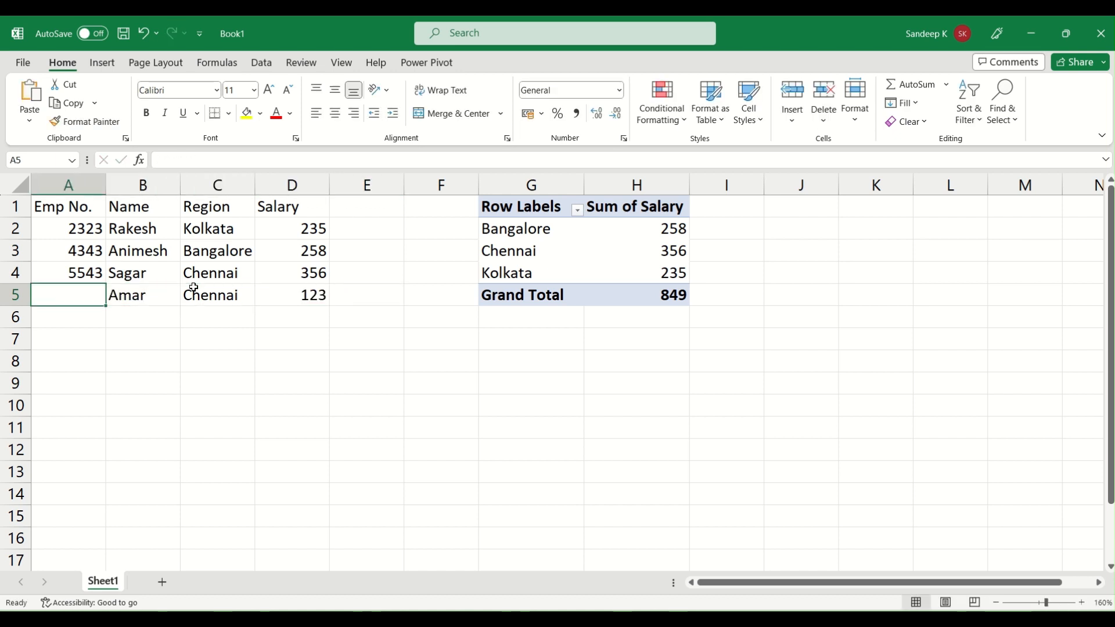
text(2545)
key(Tab)
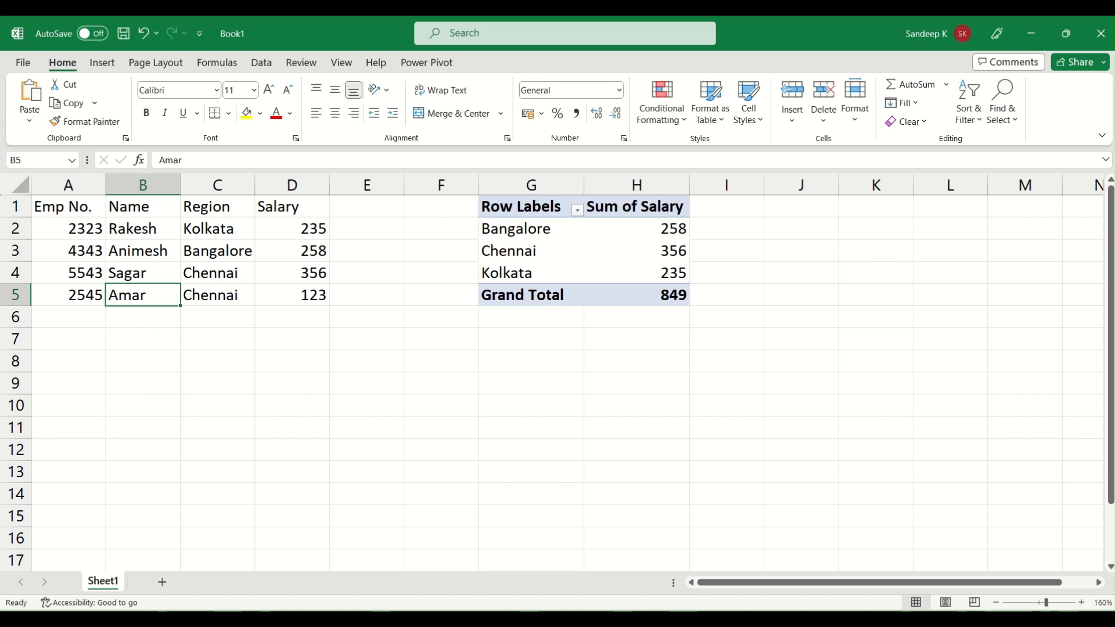
- Refresh the PivotTable data and close the PivotTable field list
click(519, 228)
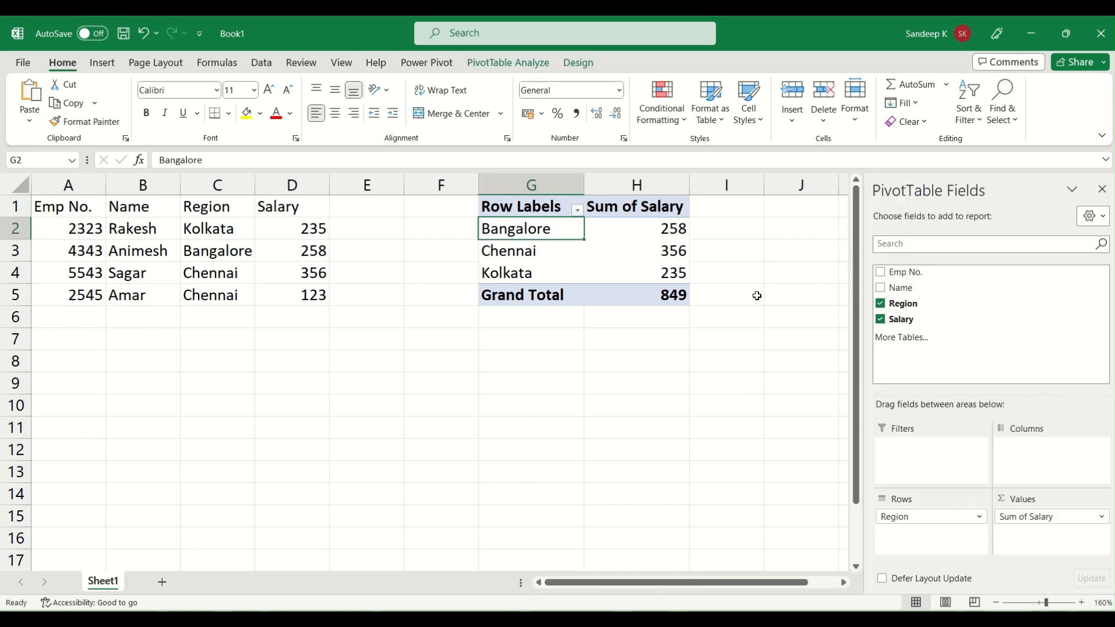
click(506, 63)
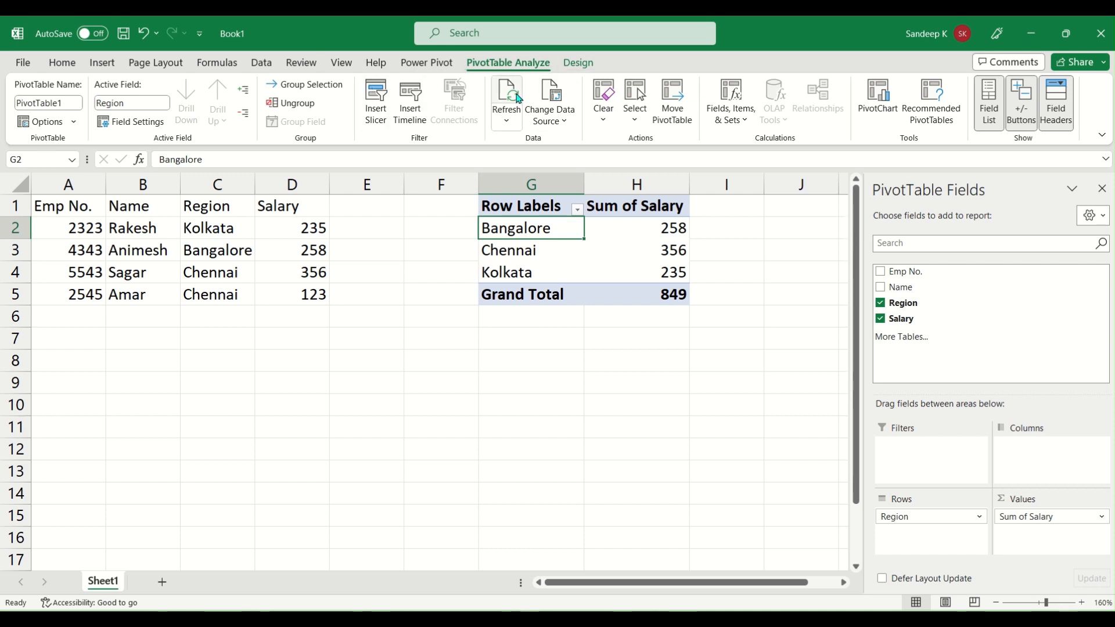
click(506, 118)
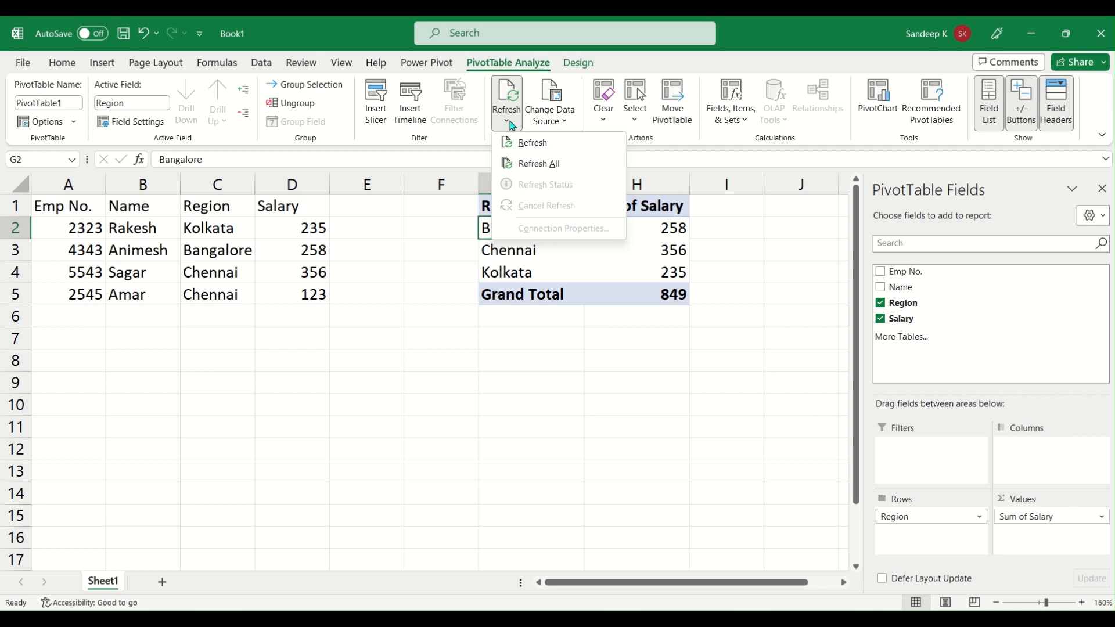
click(518, 157)
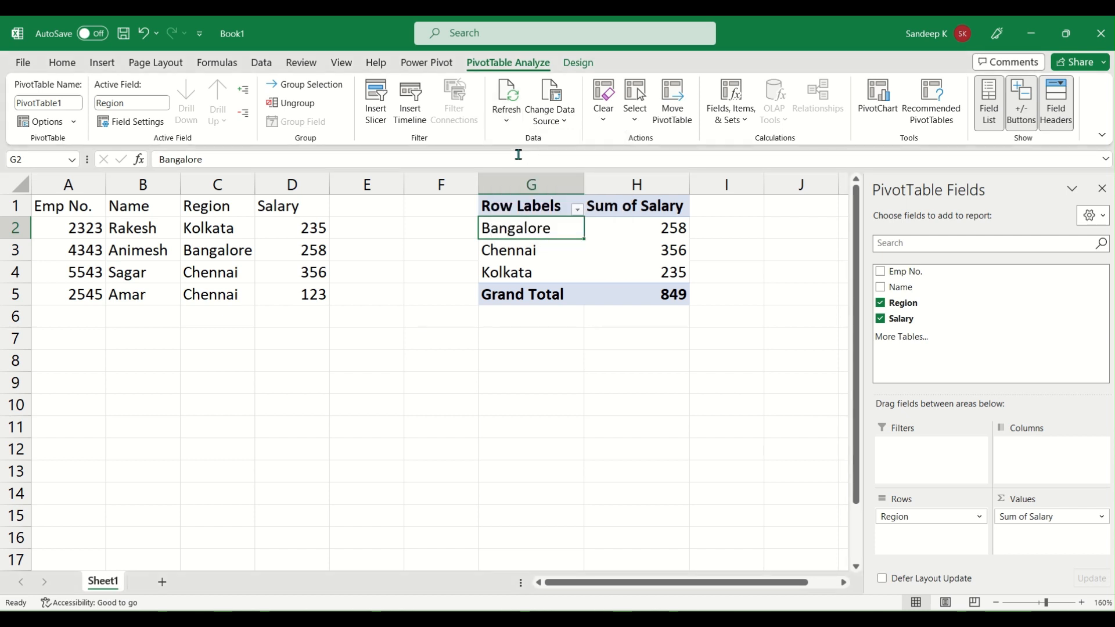
click(616, 248)
click(1101, 188)
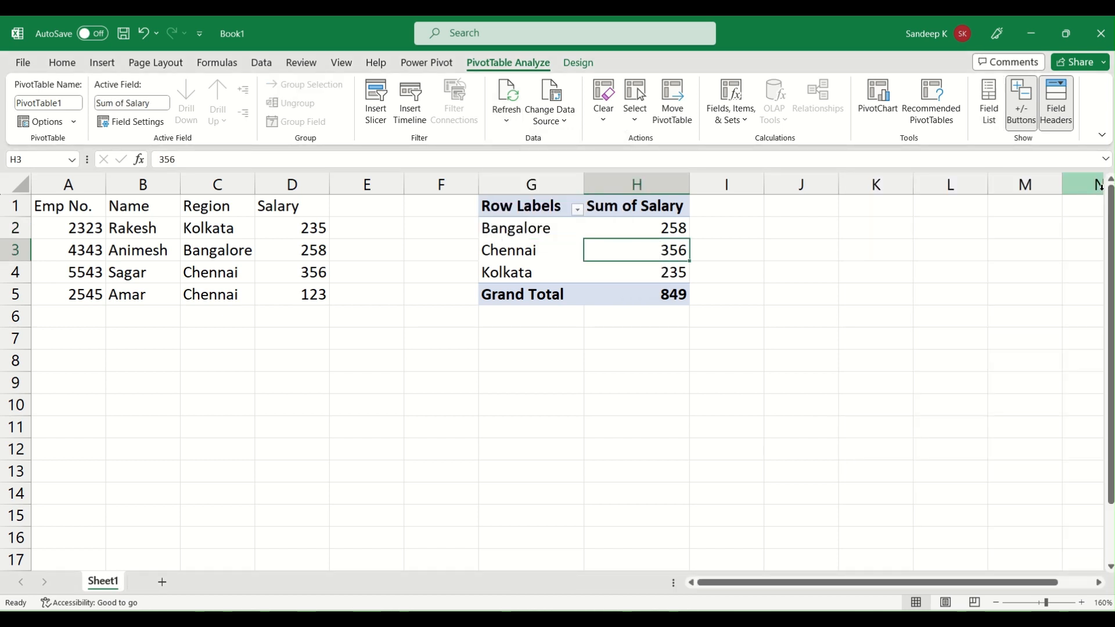
- Change the PivotTable's data source to the range A1:D5 so it includes the added employee row
click(574, 233)
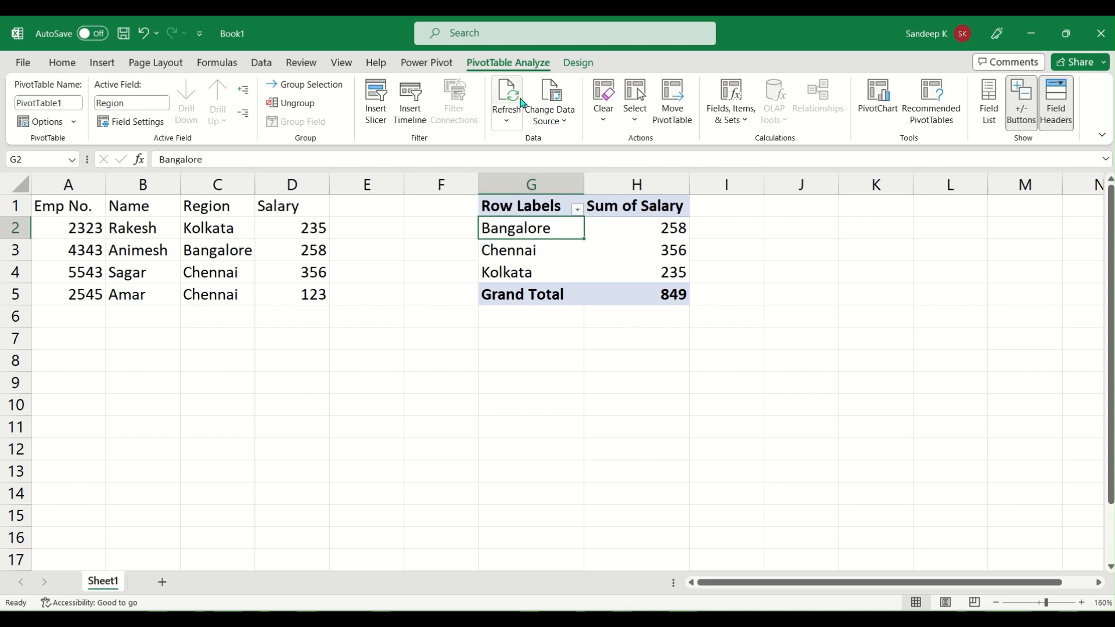
click(546, 119)
click(581, 150)
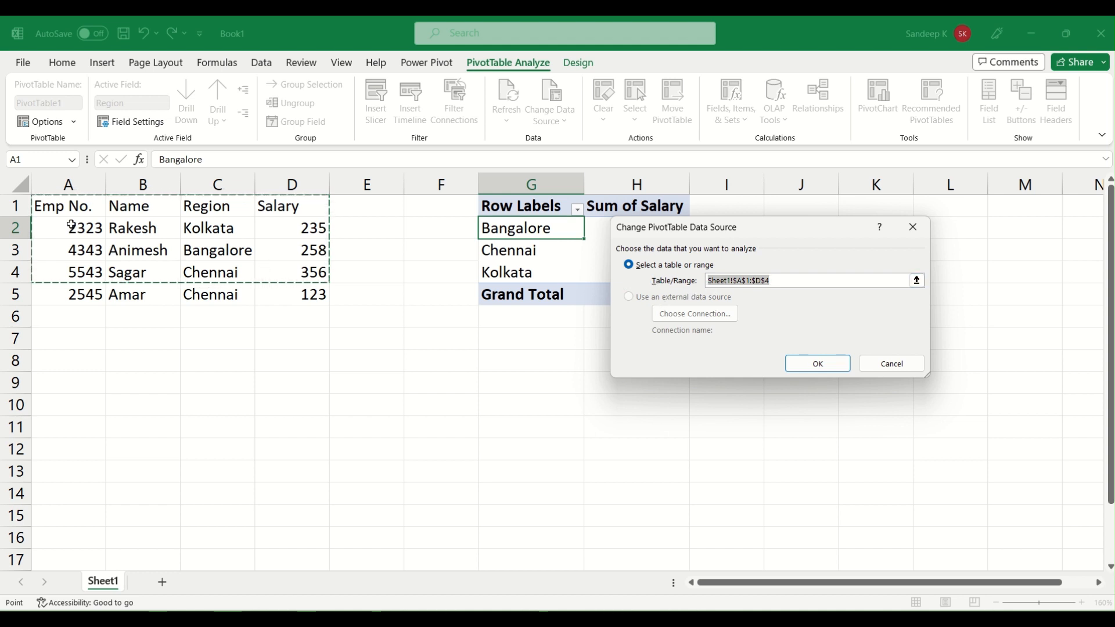
drag(68, 207, 317, 296)
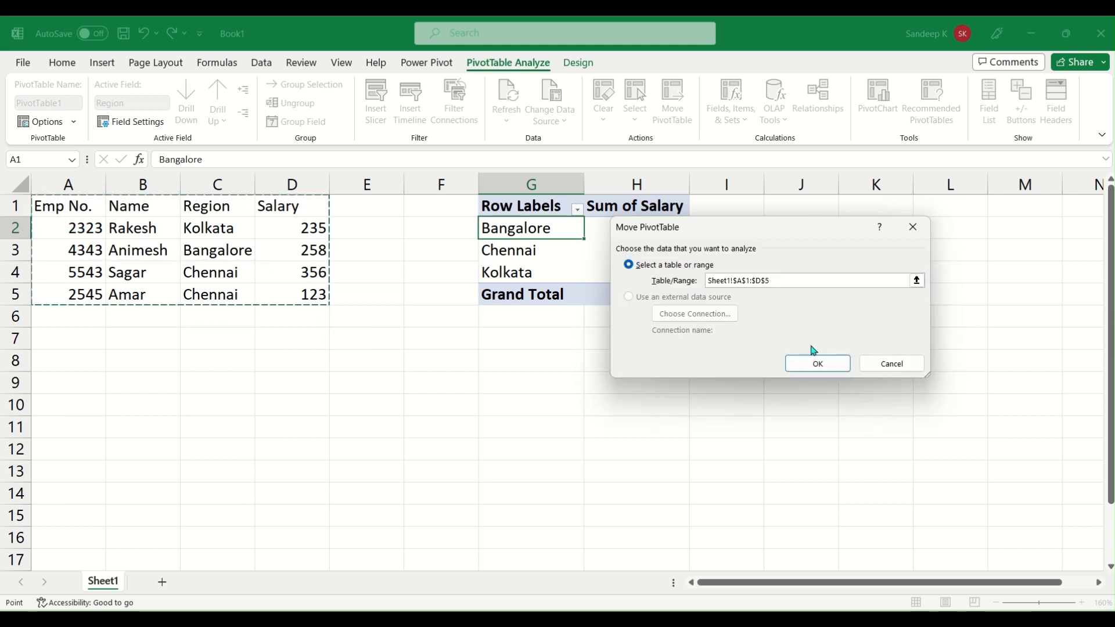
click(818, 363)
- Compare the PivotTable's Chennai salary total with the two Chennai records in the source data
click(613, 251)
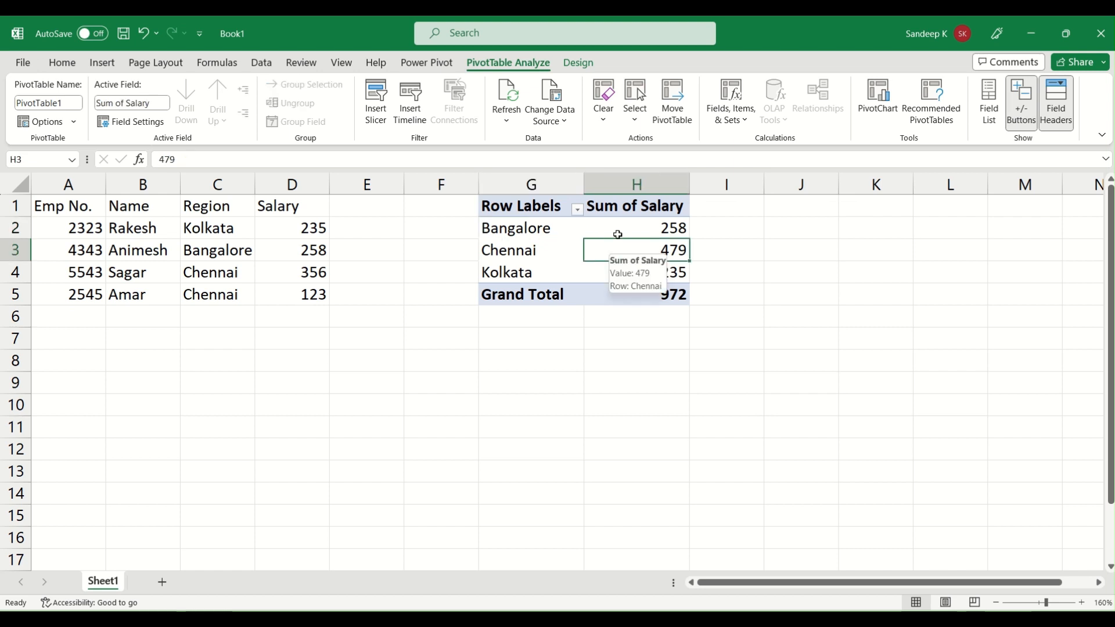
click(613, 227)
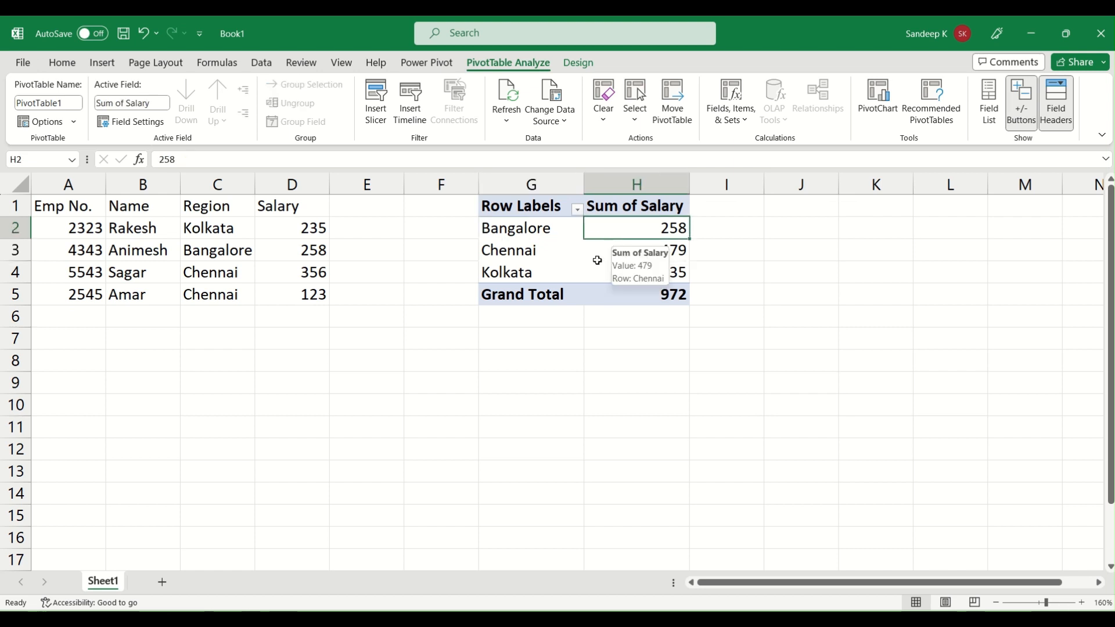
click(587, 249)
click(632, 253)
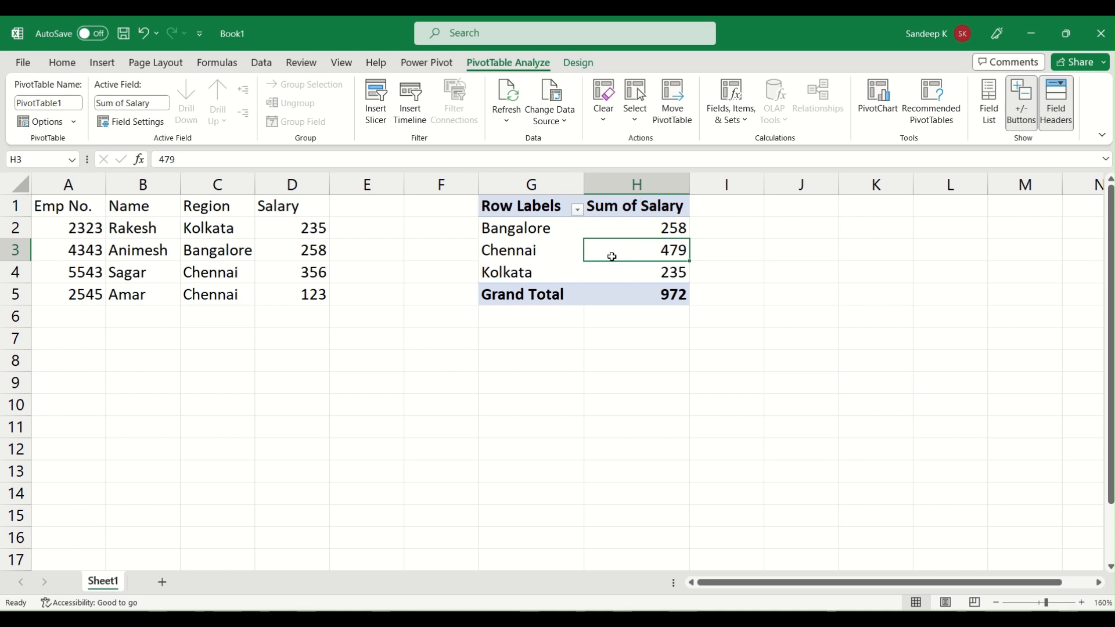
click(295, 275)
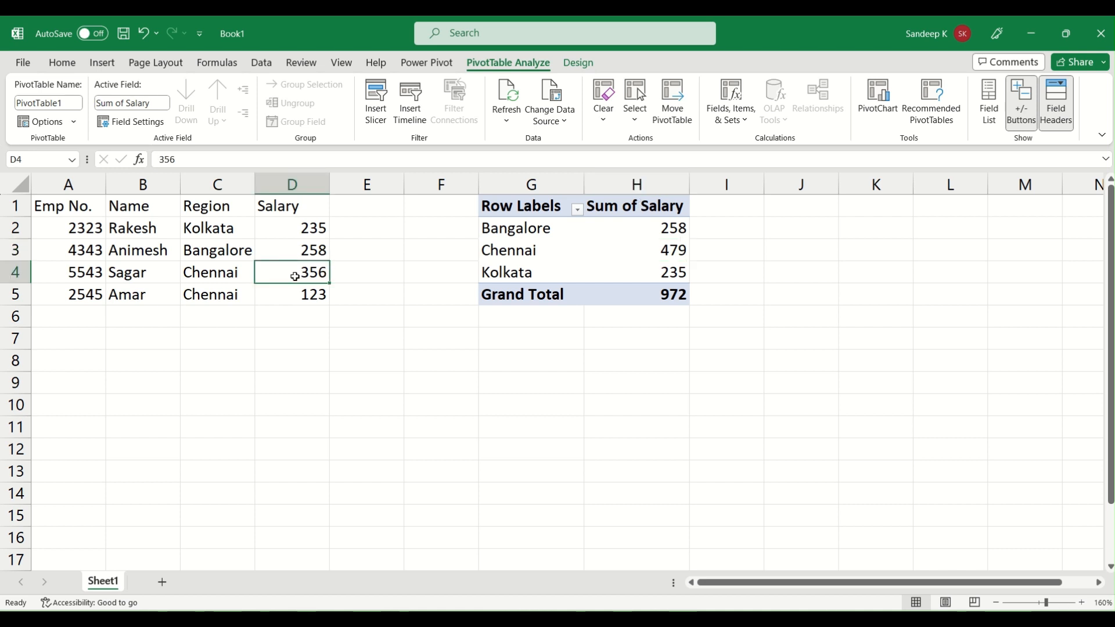
drag(294, 276, 294, 292)
drag(225, 275, 294, 295)
click(630, 250)
click(552, 219)
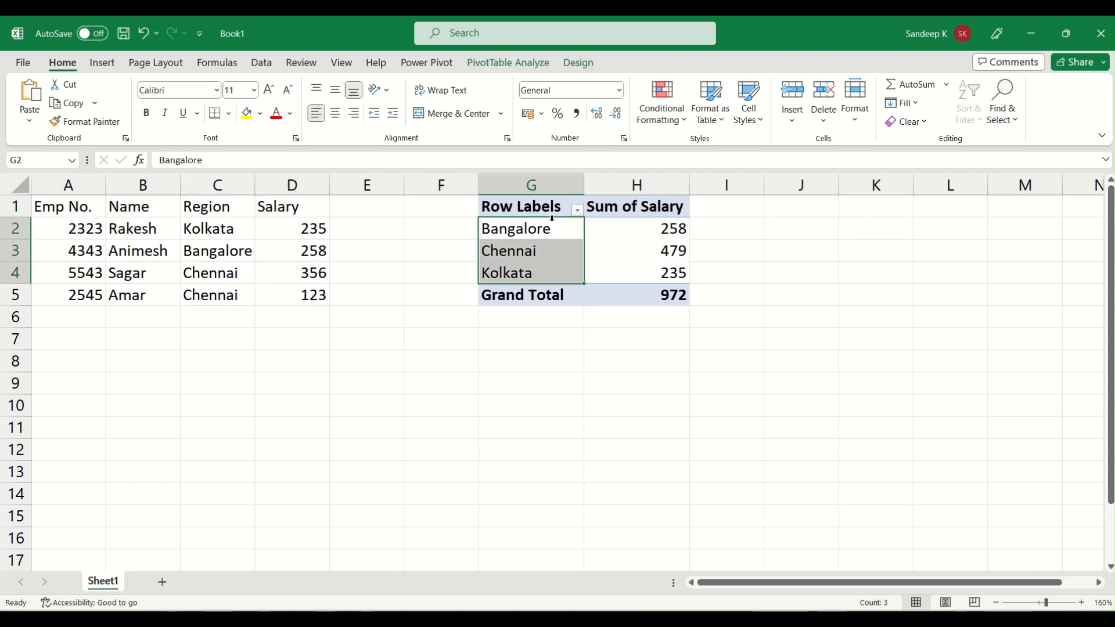
click(547, 214)
- Drill down into the Chennai salary total to list its underlying records on a separate sheet
double_click(622, 250)
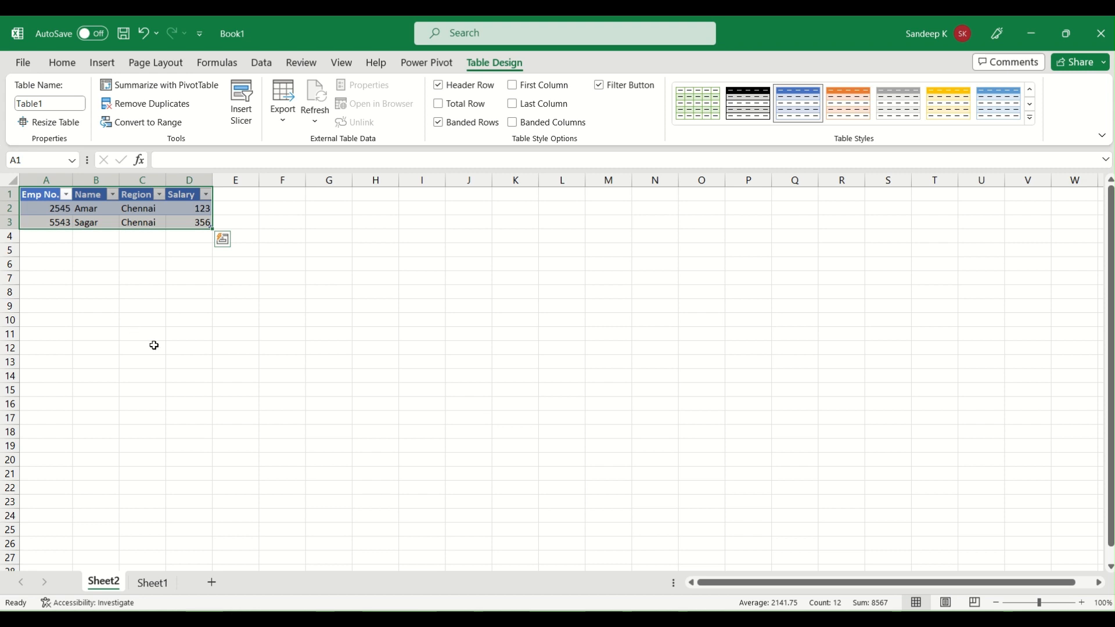
click(143, 208)
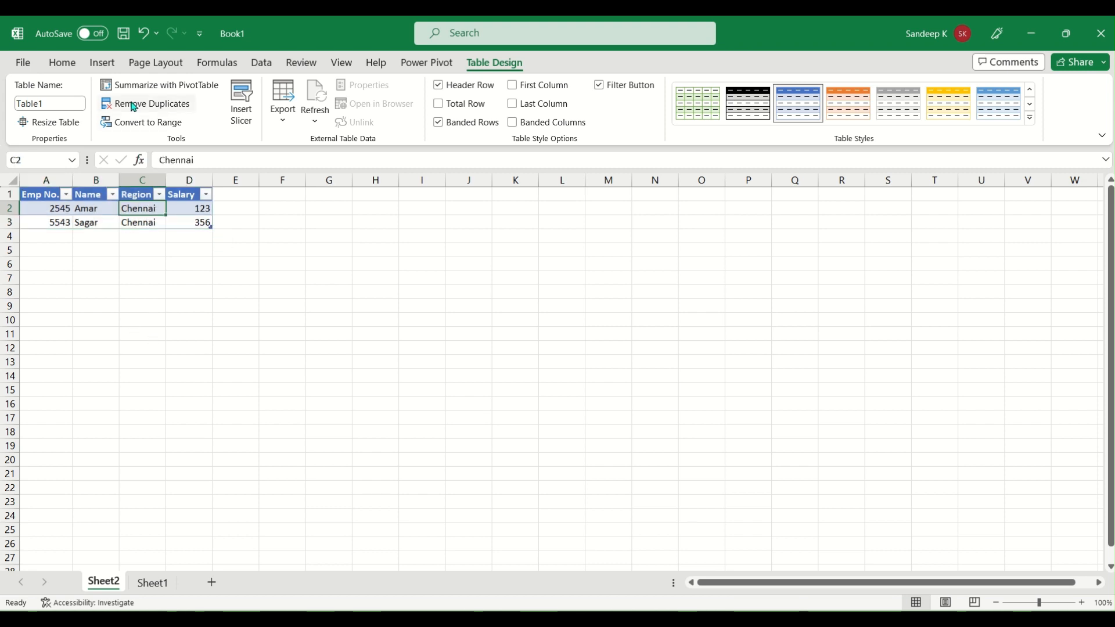
click(152, 593)
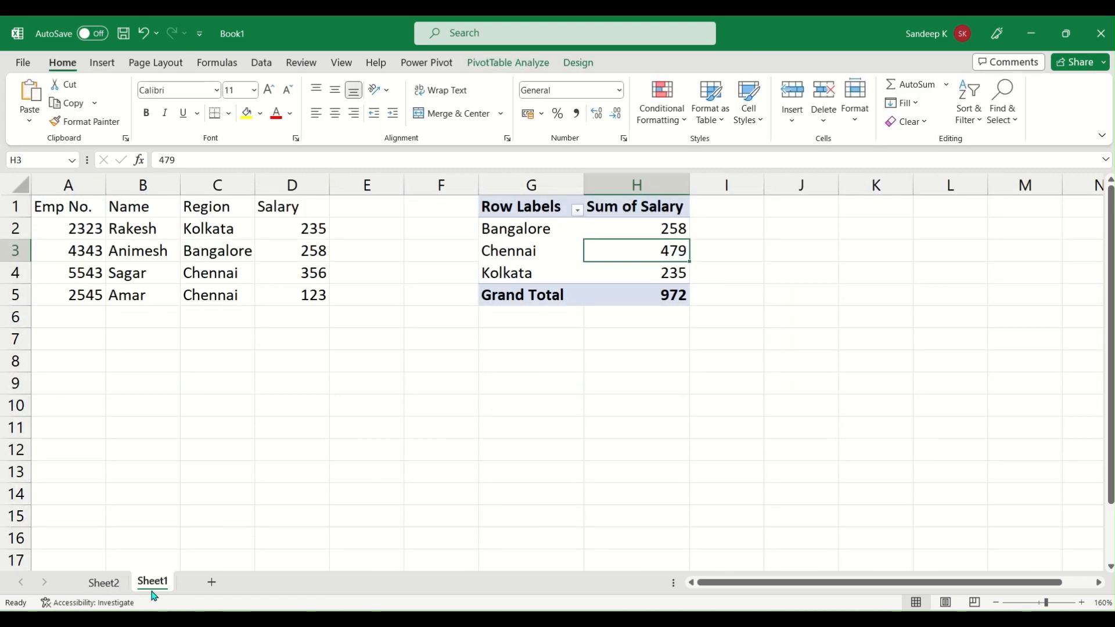
click(104, 583)
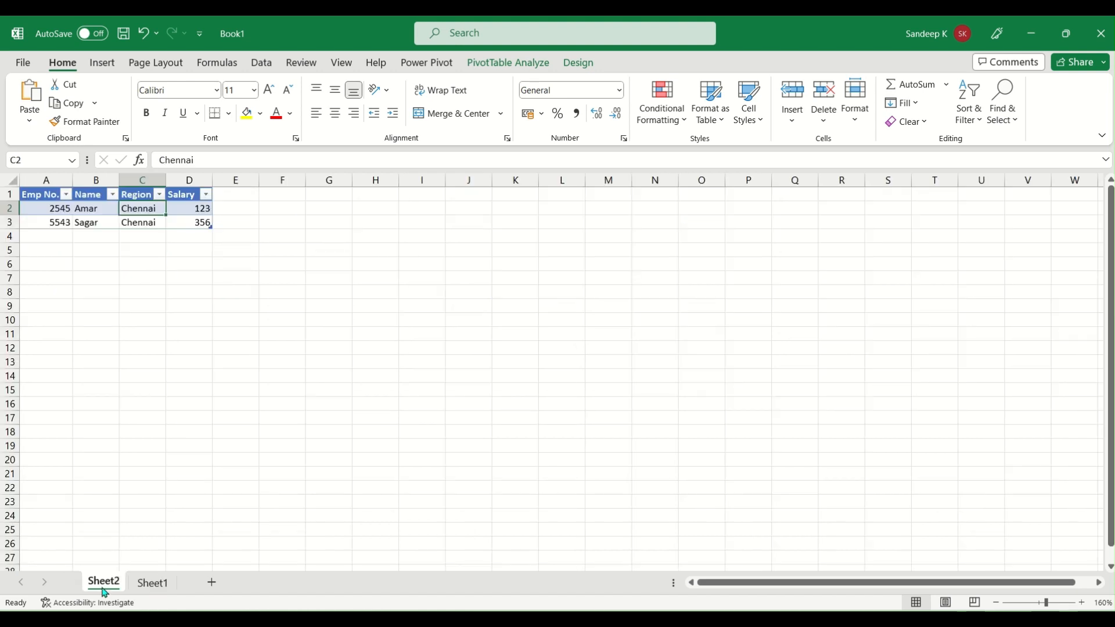
- Permanently delete Sheet2, which holds the Chennai detail records
right_click(101, 583)
click(152, 407)
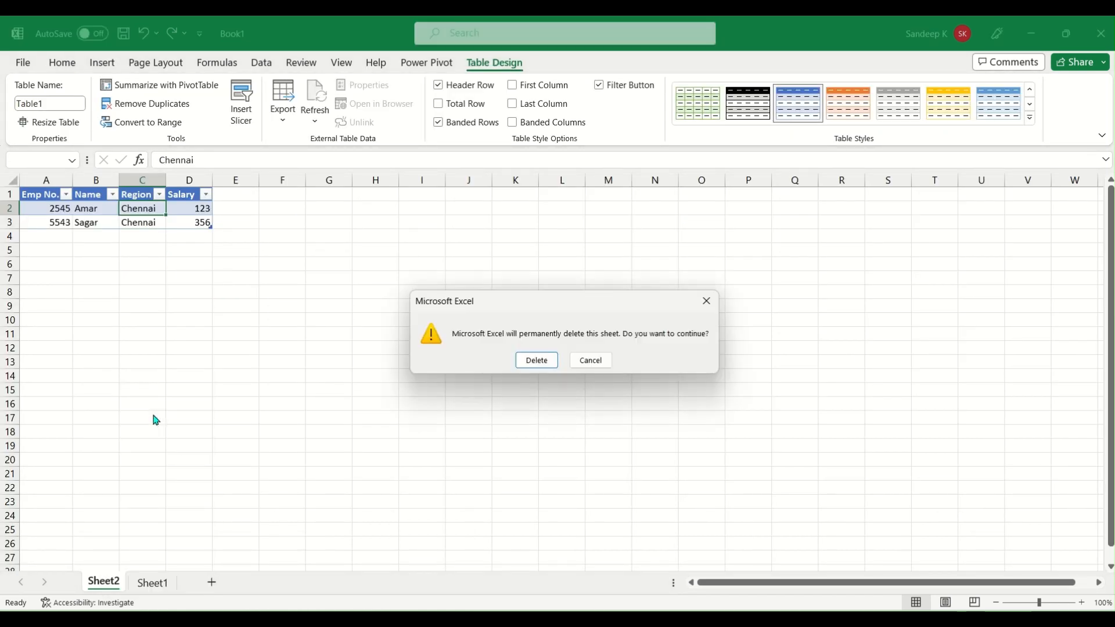
click(527, 360)
- Delete columns G and H together with the PivotTable they contain
drag(522, 171, 635, 174)
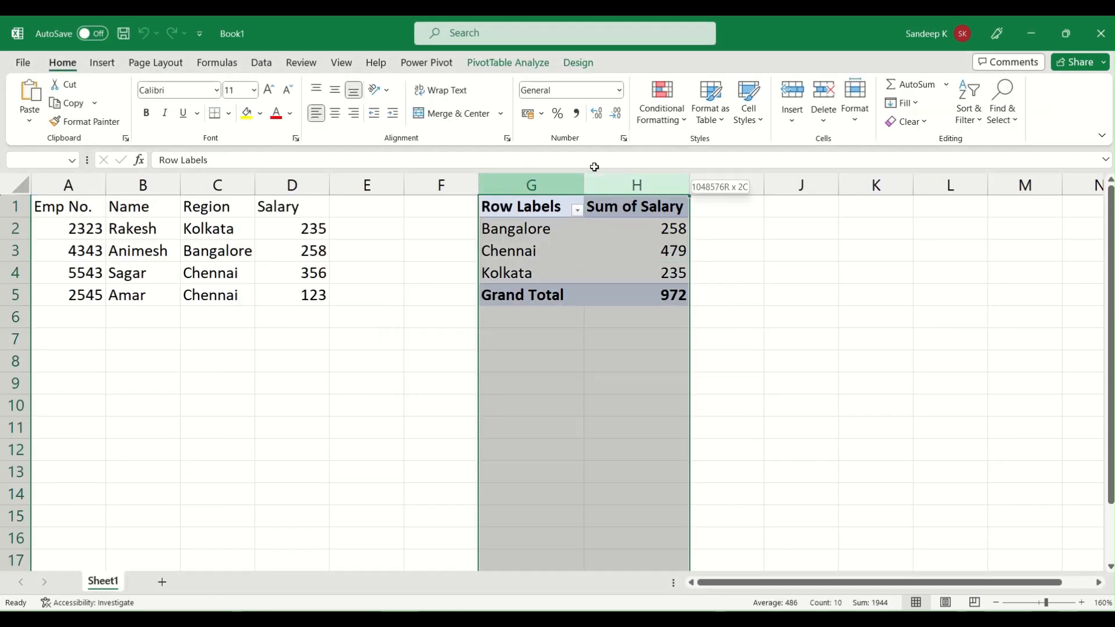
right_click(634, 174)
click(687, 358)
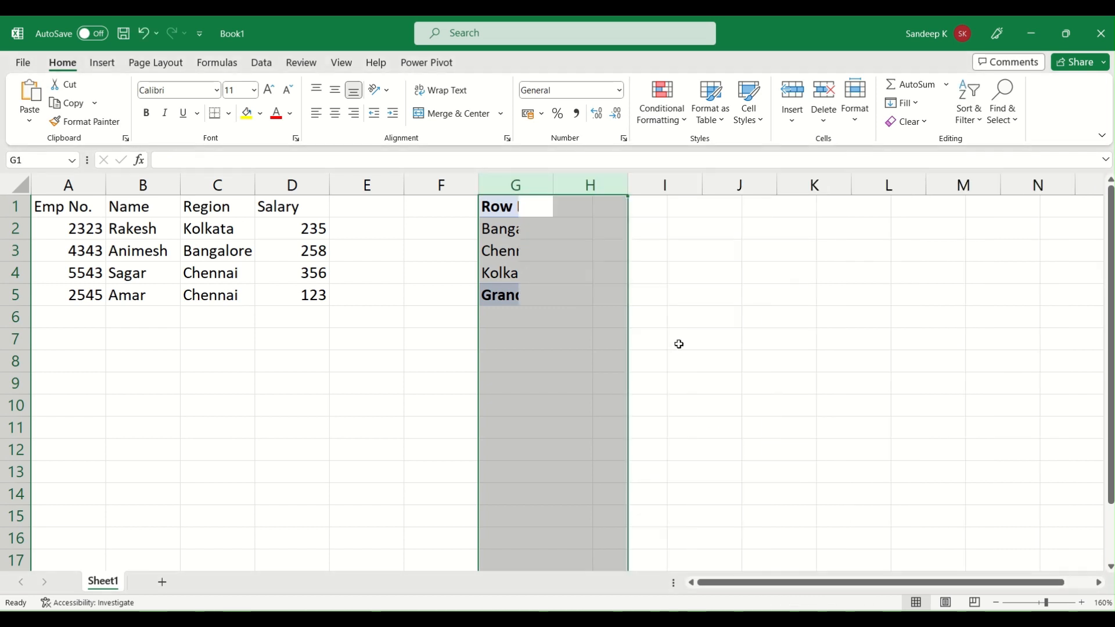
- Open the recommended PivotTables for the employee data in A1:D5
click(195, 244)
click(59, 221)
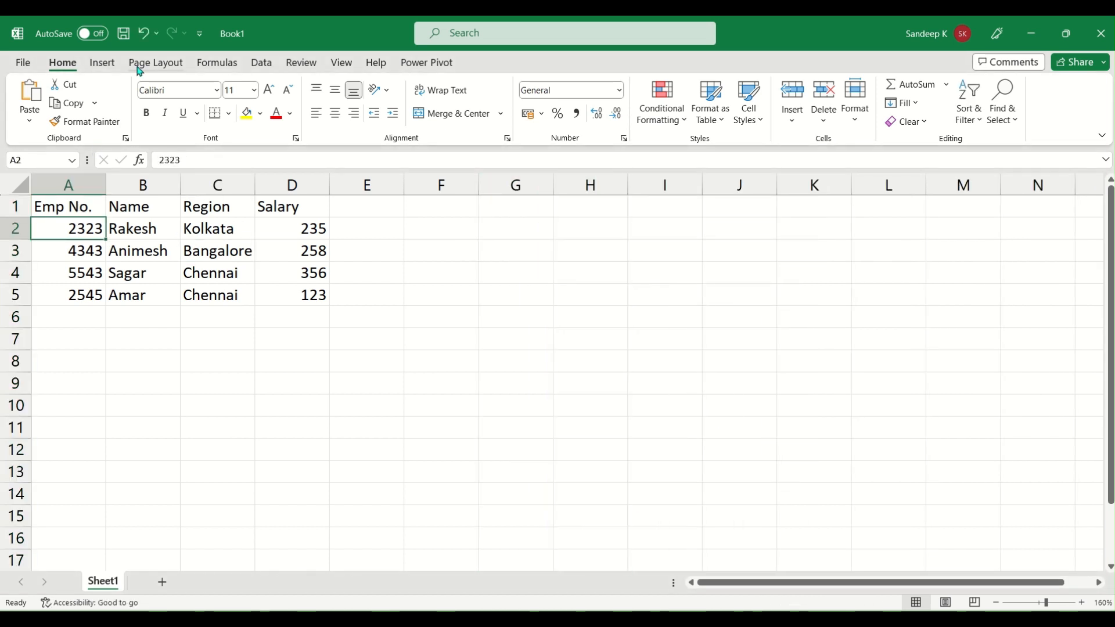
click(108, 62)
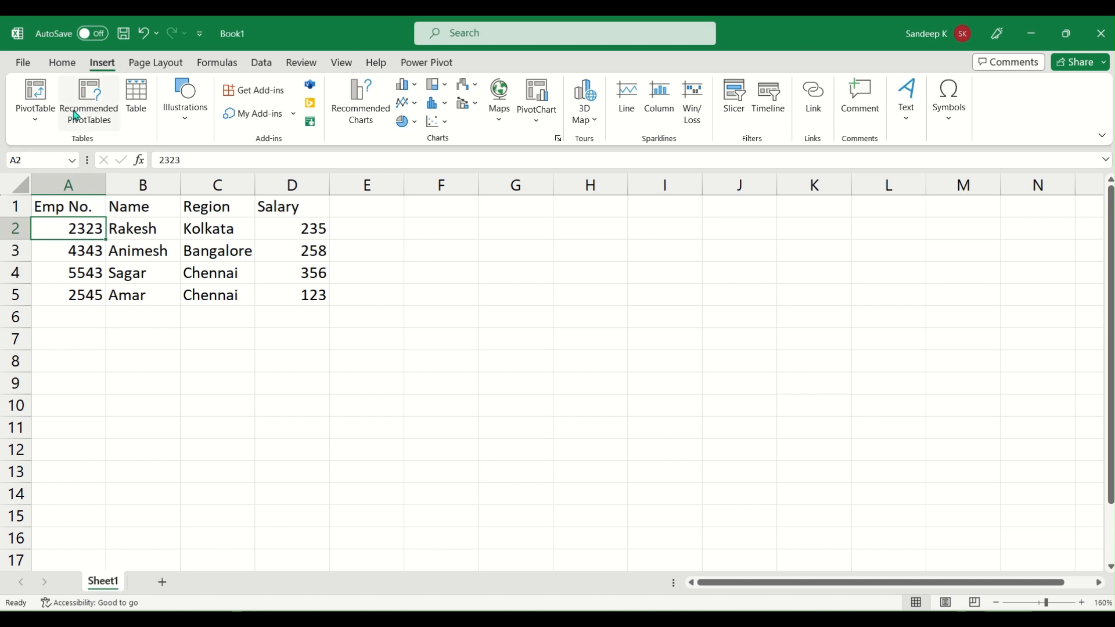
click(62, 204)
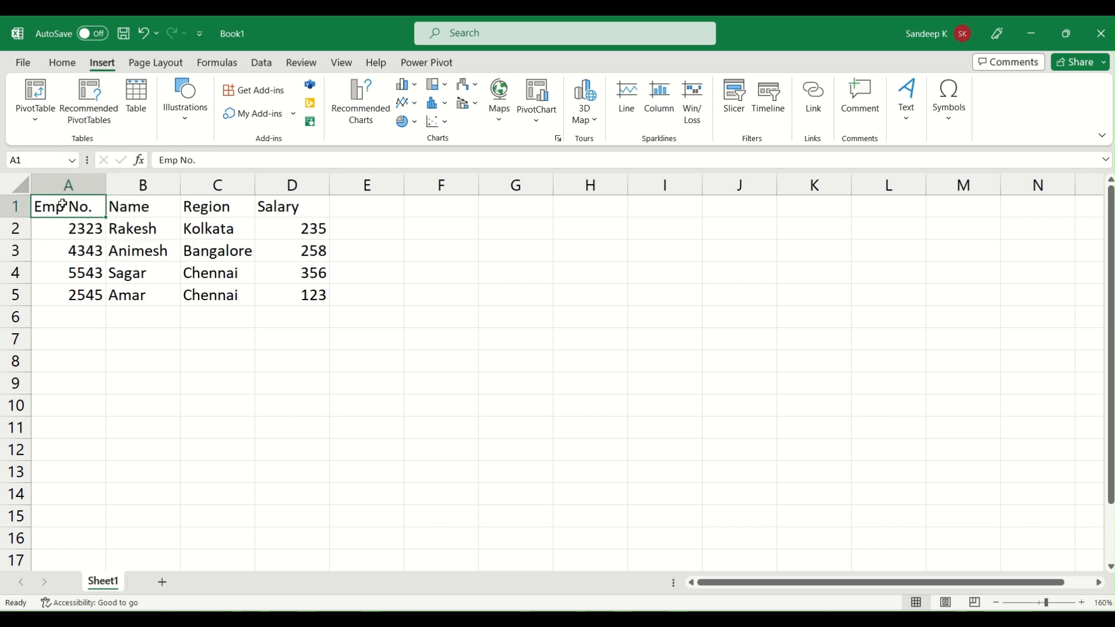
drag(62, 205, 323, 296)
click(92, 94)
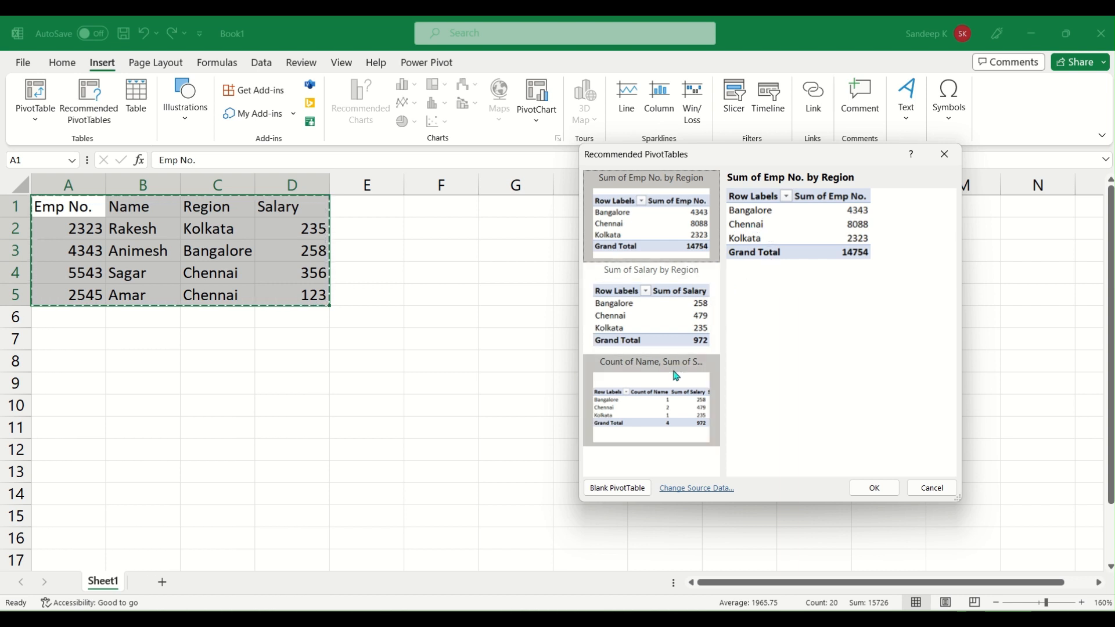
- Compare the recommended layouts for Emp No. by region, salary by region and the combined name count, and insert none of them
click(678, 323)
click(672, 403)
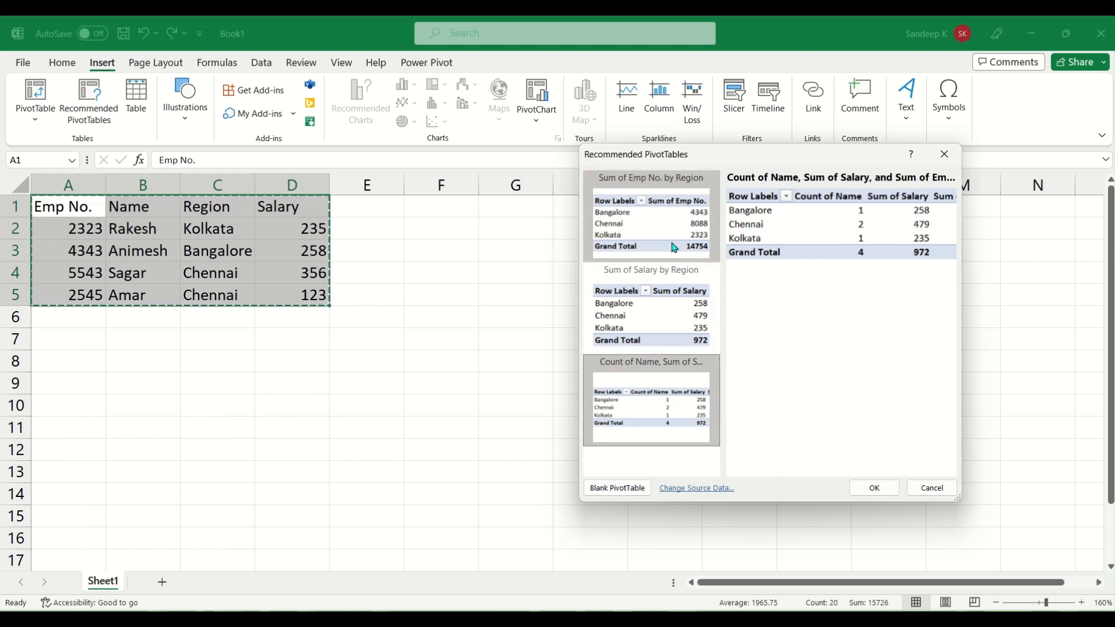
click(674, 246)
click(669, 319)
click(671, 386)
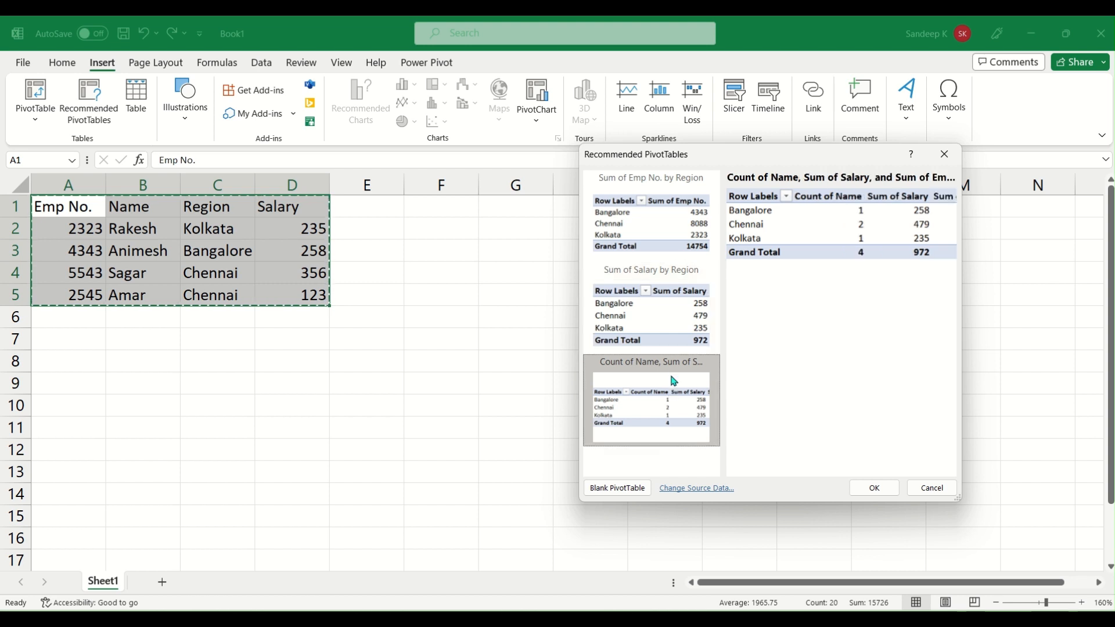
click(673, 349)
click(670, 247)
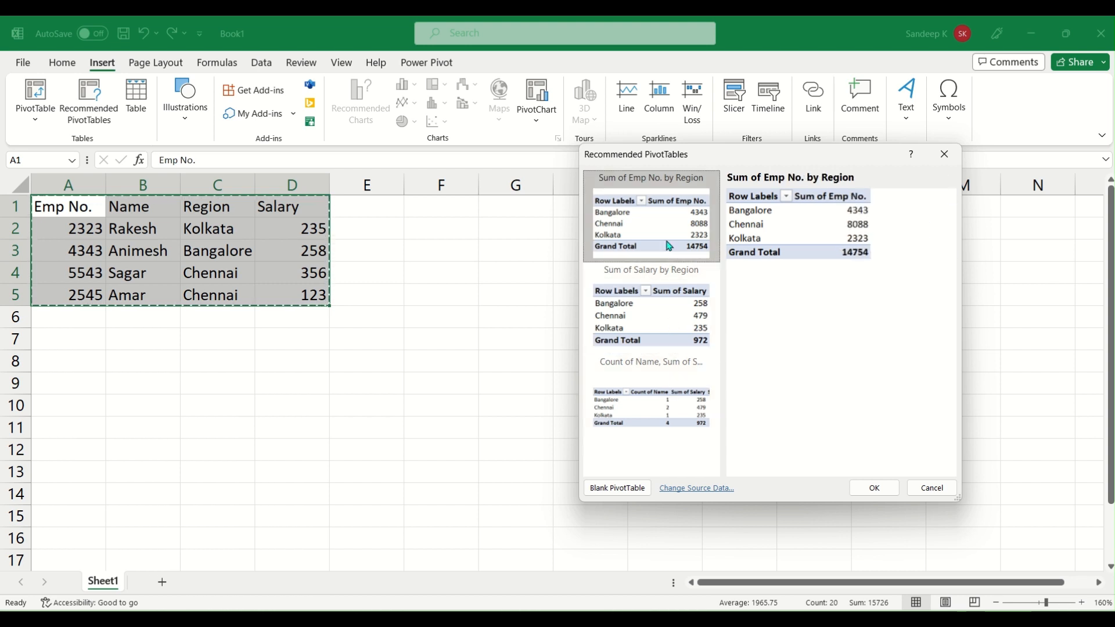
click(664, 337)
click(666, 413)
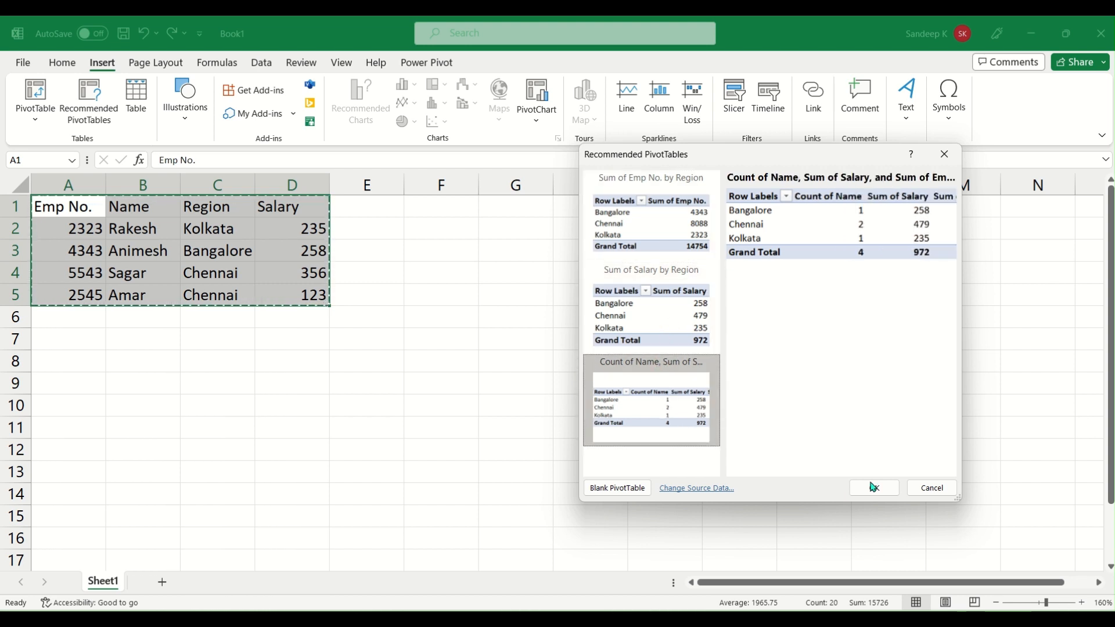
click(949, 491)
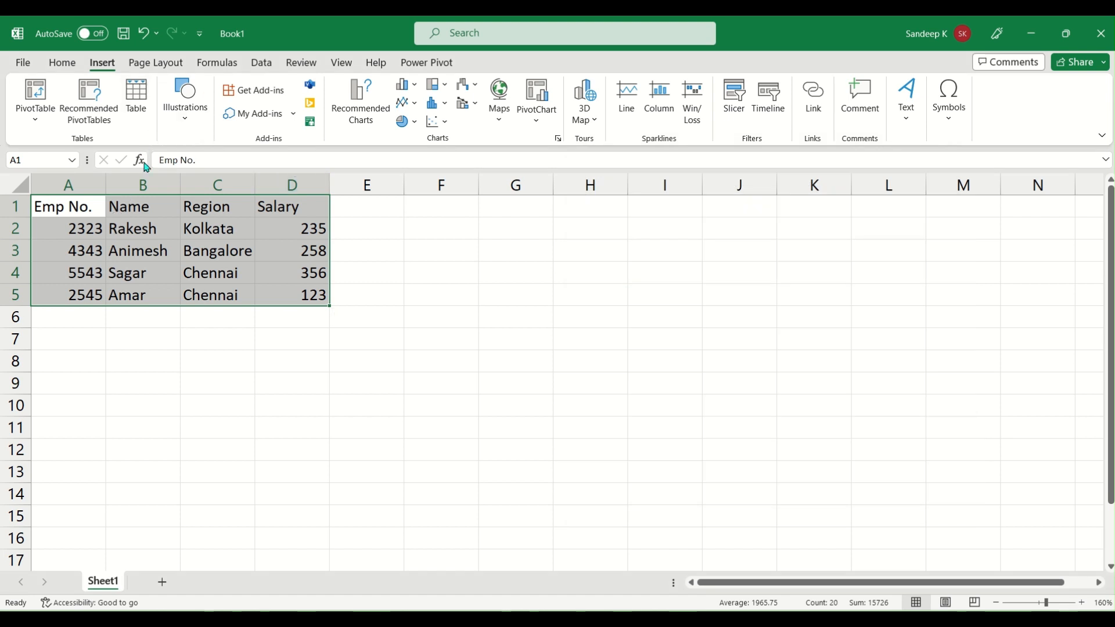
- Convert the employee data in A1:D5 into a table that uses the first row as headers
click(150, 224)
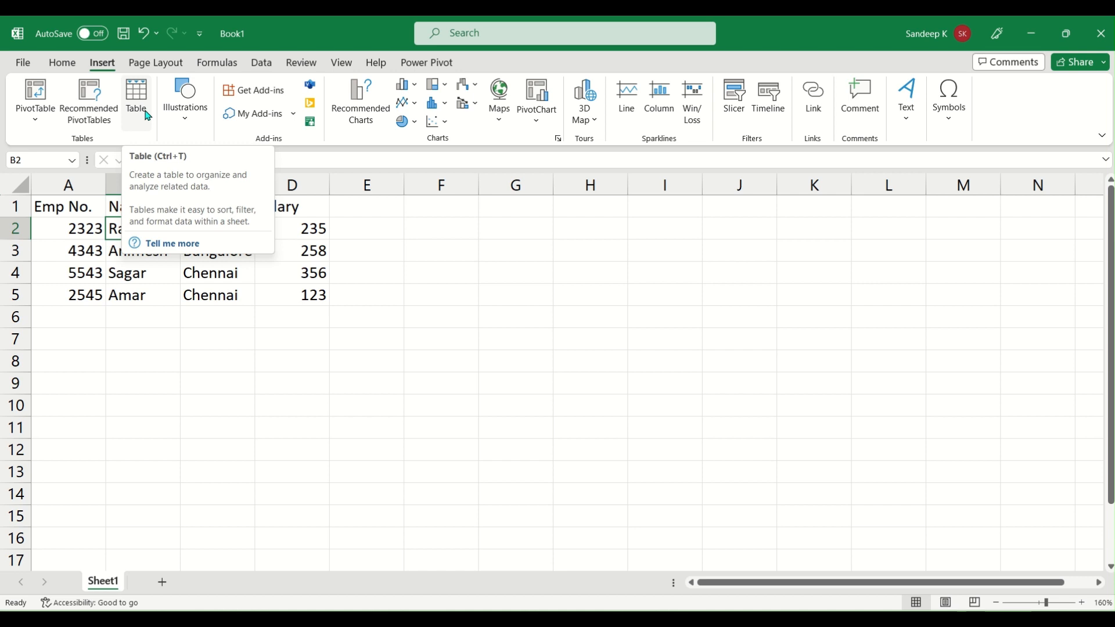
click(311, 266)
click(415, 228)
click(446, 210)
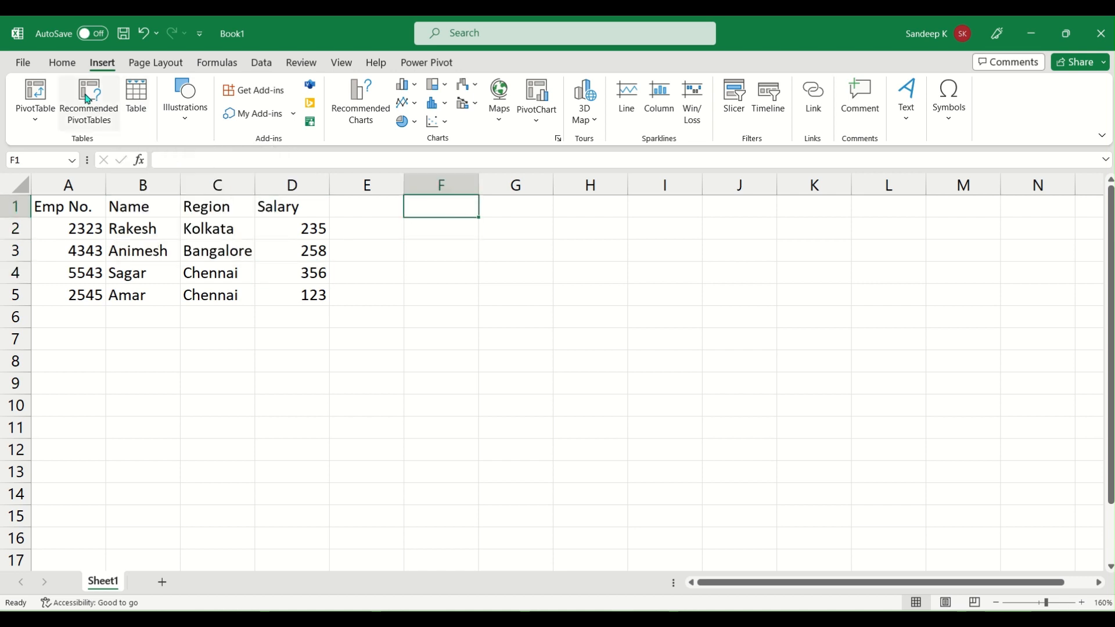
click(136, 97)
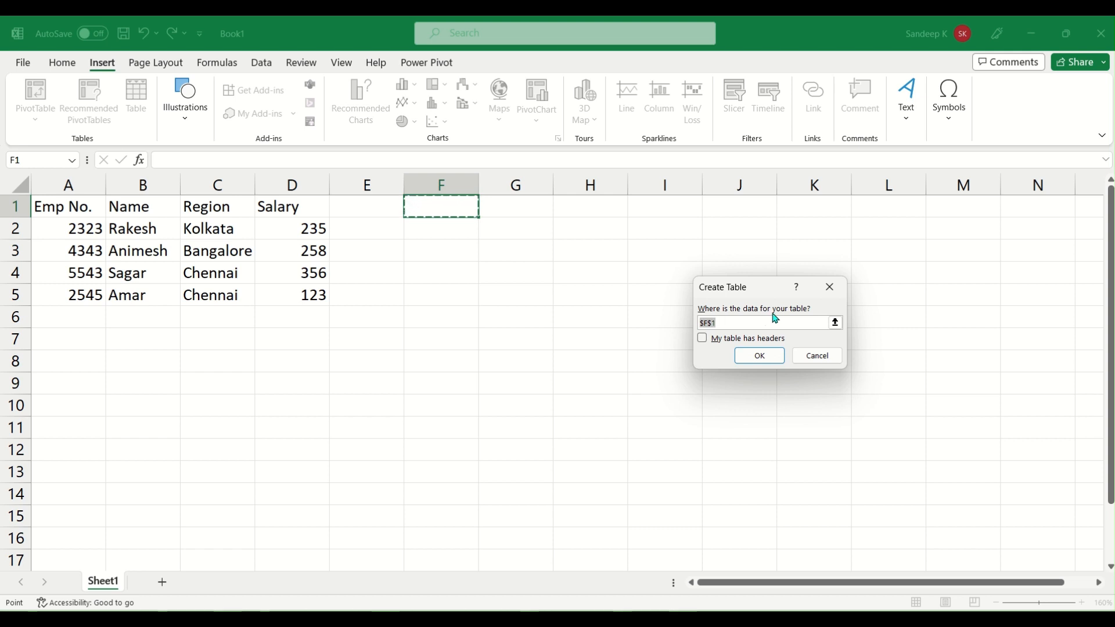
drag(67, 209, 313, 291)
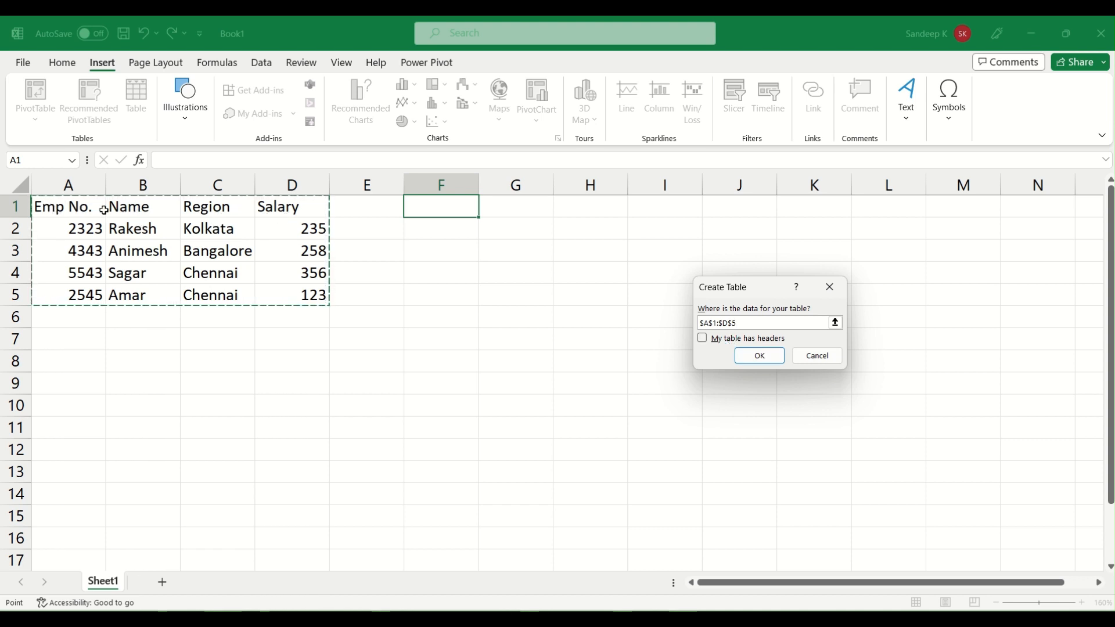
click(726, 342)
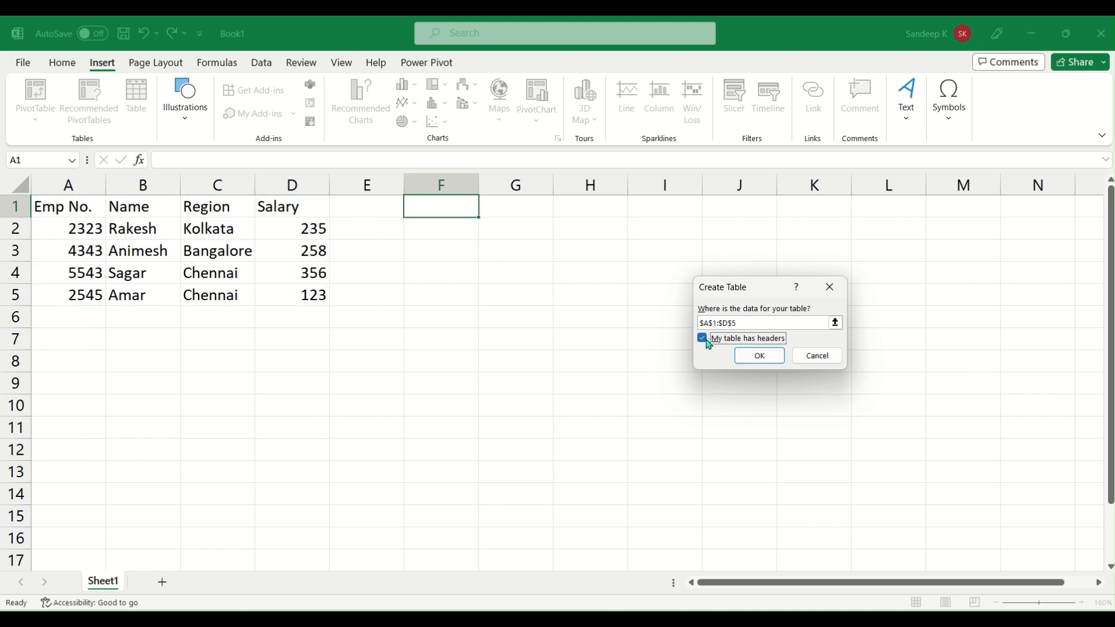
click(761, 359)
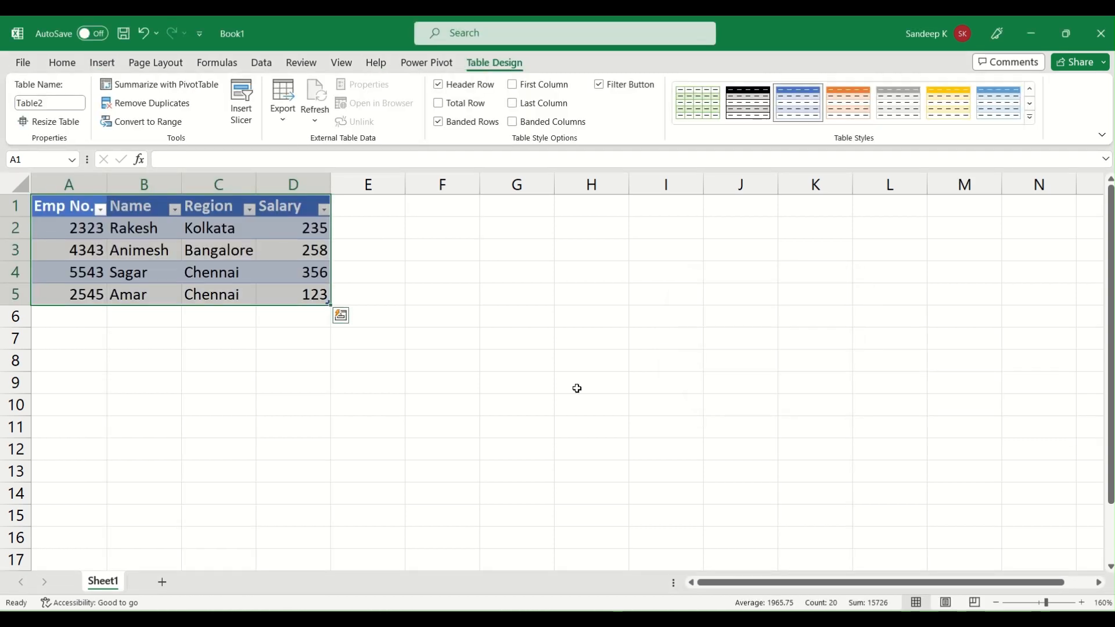
- Look over the formatted table's cells and undo its conversion from the plain range
click(110, 235)
drag(60, 208, 302, 291)
click(259, 266)
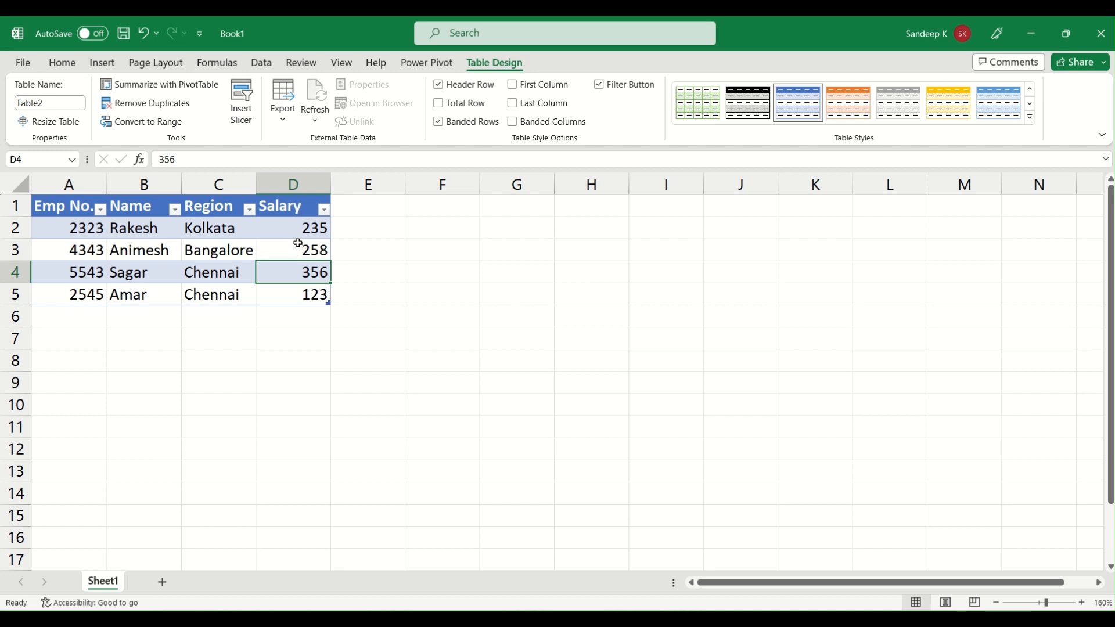
click(144, 33)
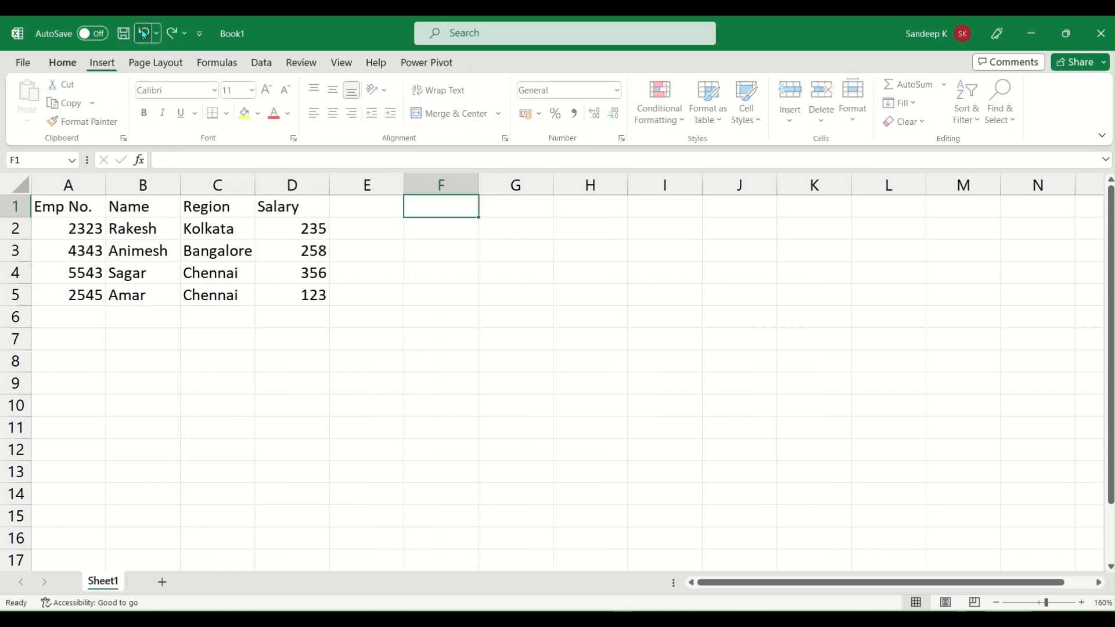
- Review the illustration types available for insertion, including pictures, shapes and screenshots, without inserting any
click(278, 249)
click(110, 63)
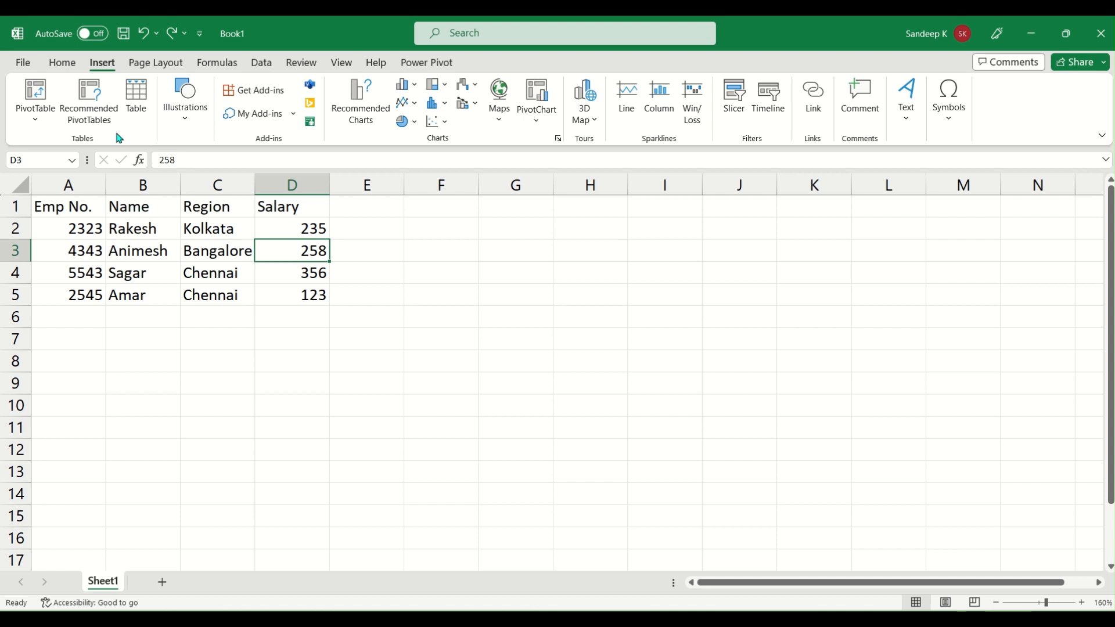
click(188, 116)
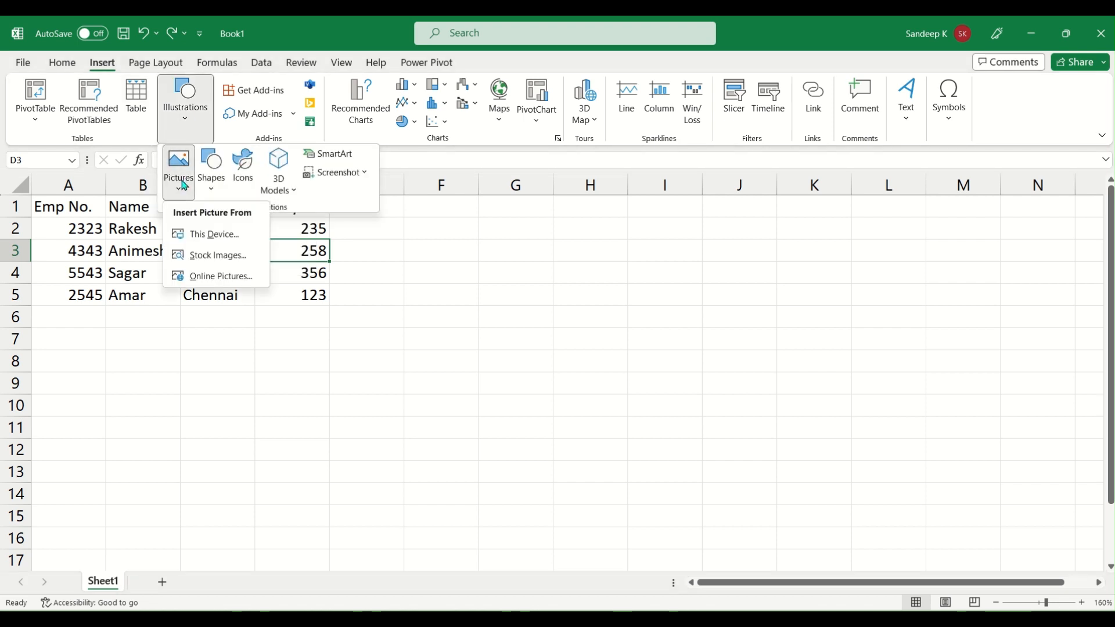
click(211, 171)
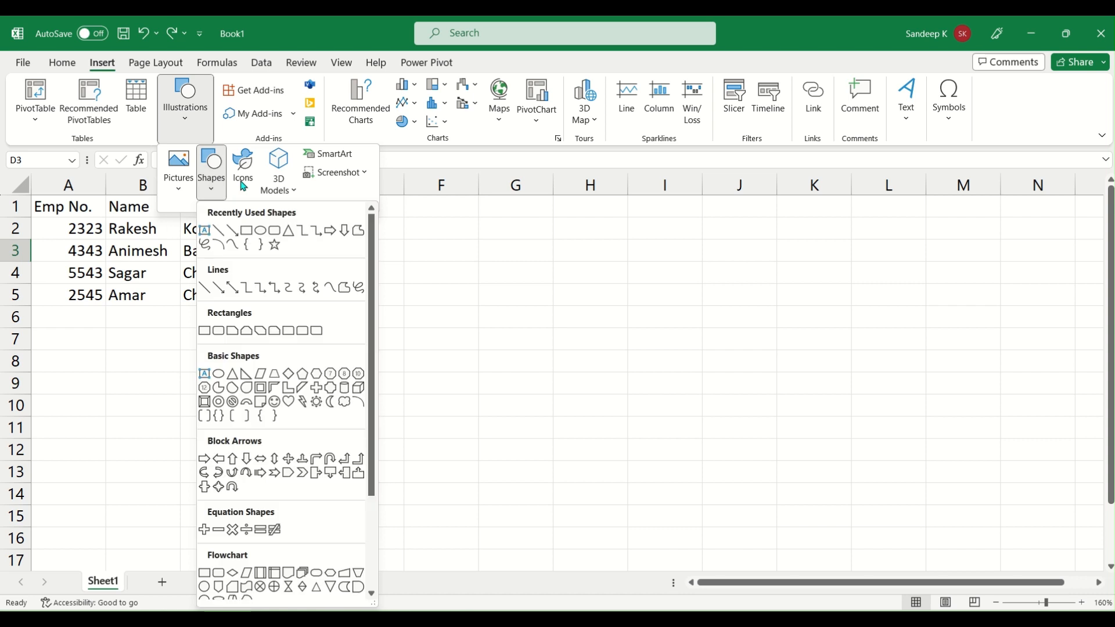
click(354, 177)
click(355, 177)
mouse_move(193, 185)
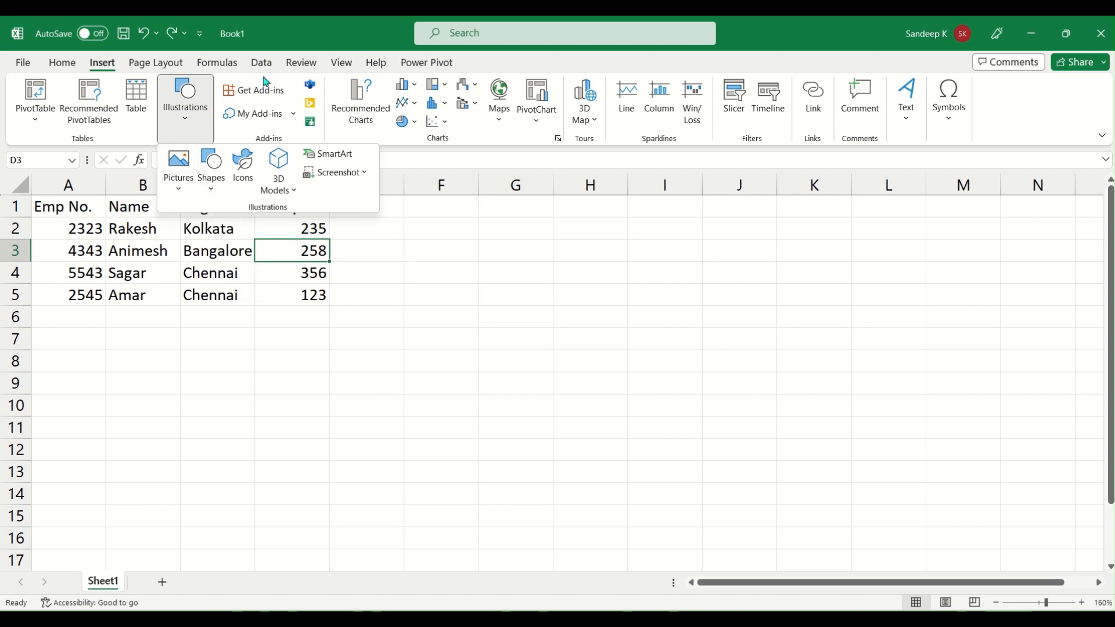
click(495, 72)
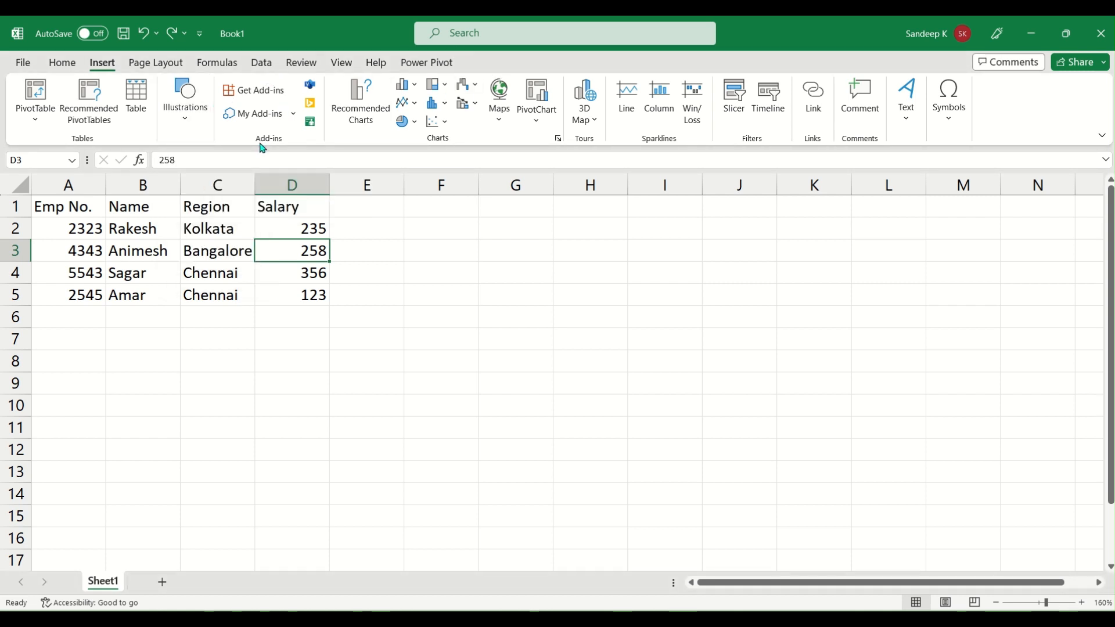
- Browse the Data Analytics category of the Office Add-ins store and check the list of recently used add-ins
click(269, 92)
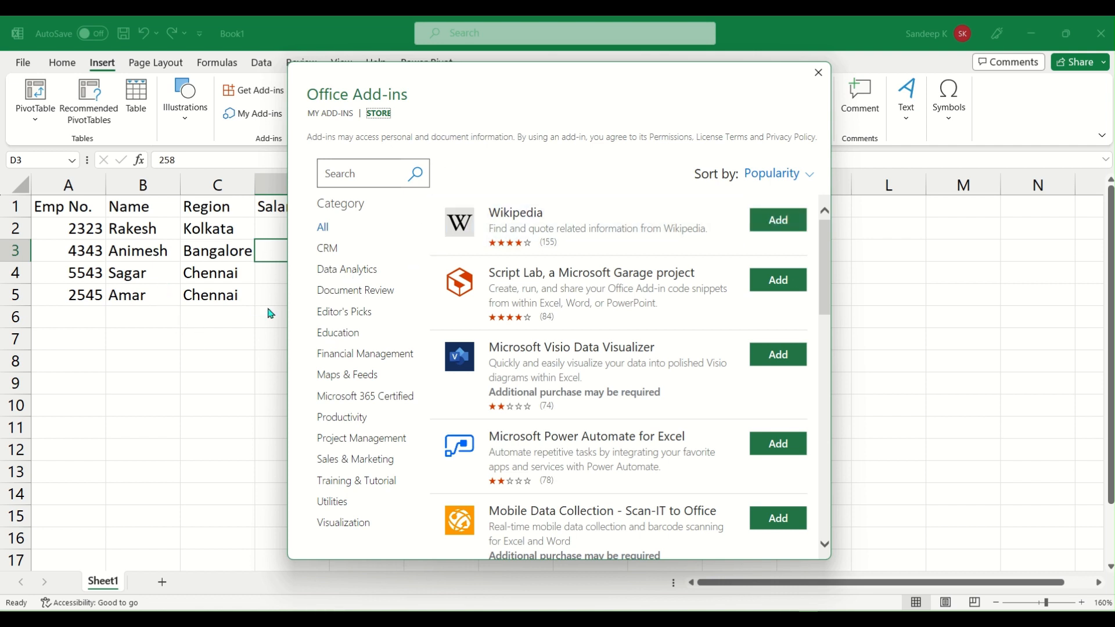
click(345, 270)
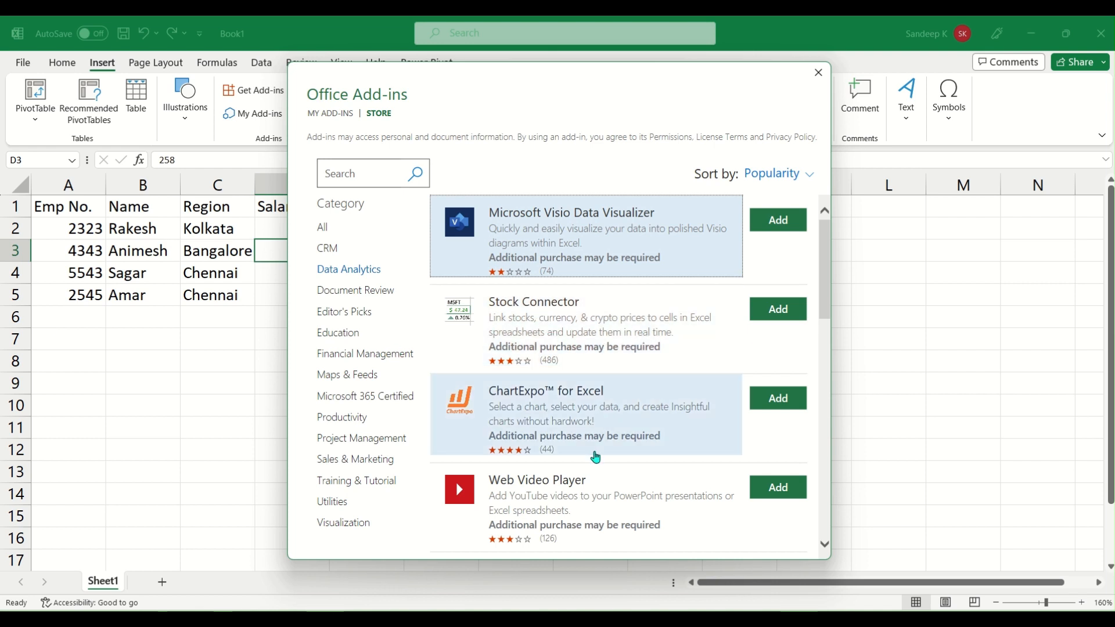
scroll(576, 498, down, 1)
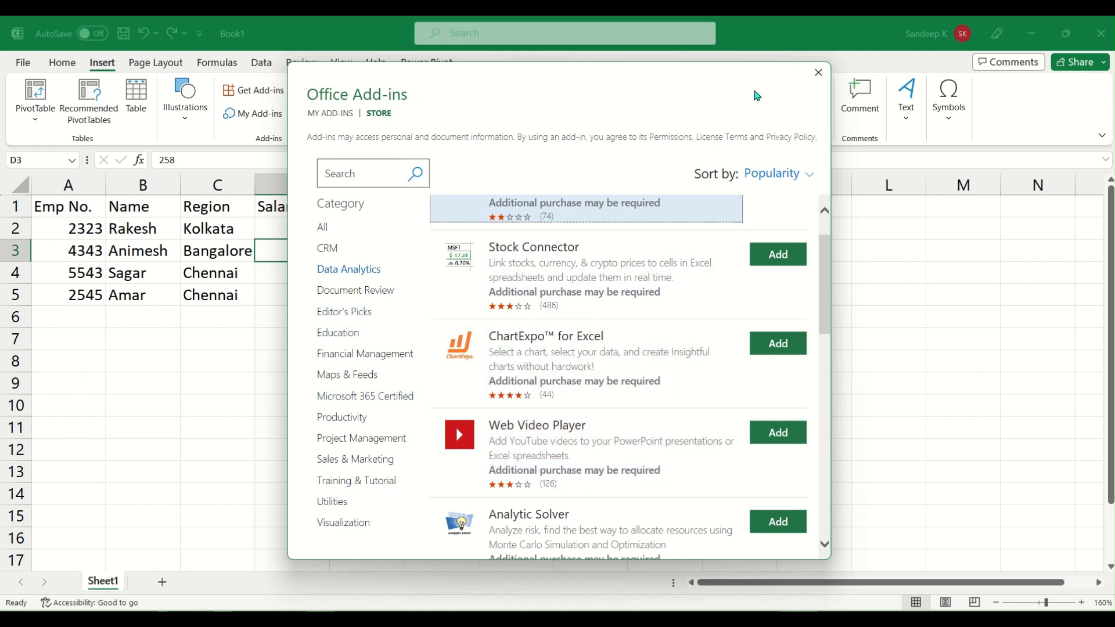
click(818, 72)
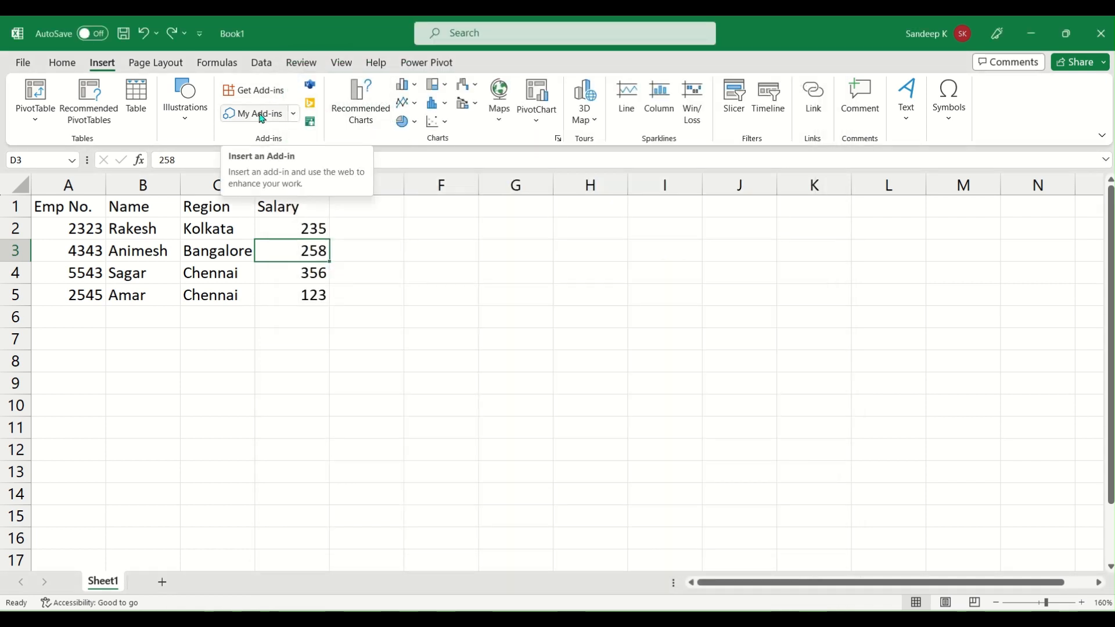
click(293, 115)
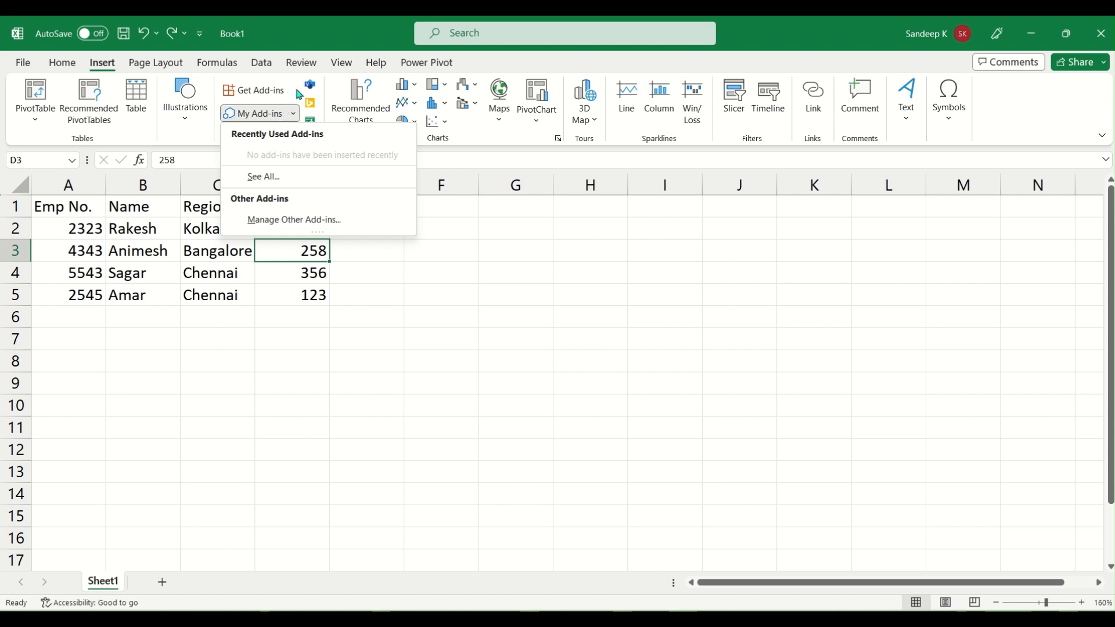
click(569, 62)
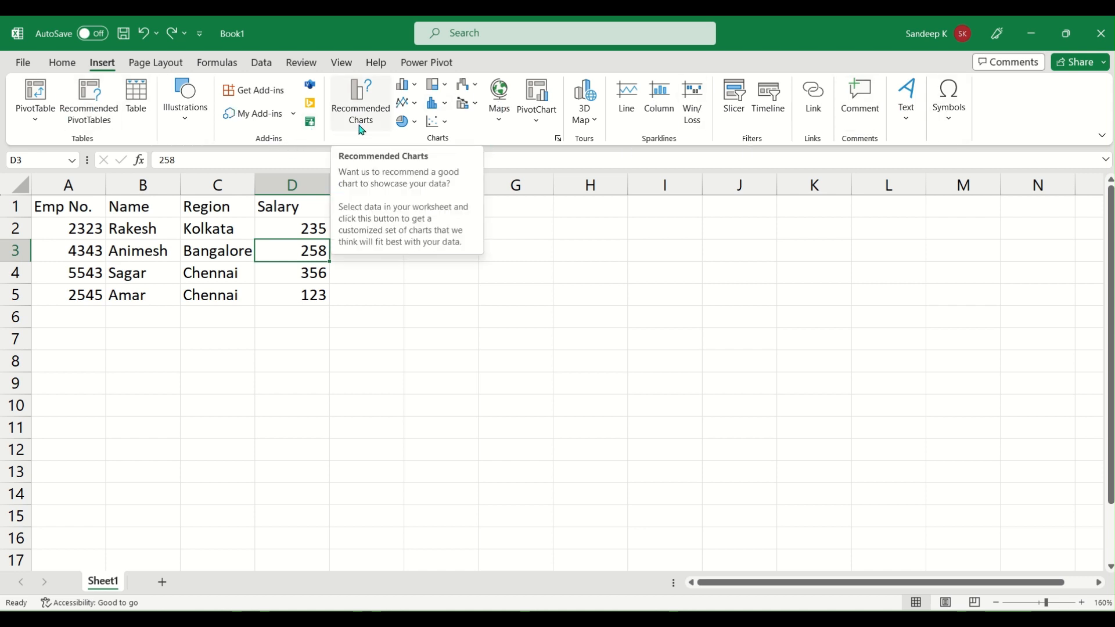
- Open the recommended charts for the employee data in A1:D5
drag(80, 206, 284, 296)
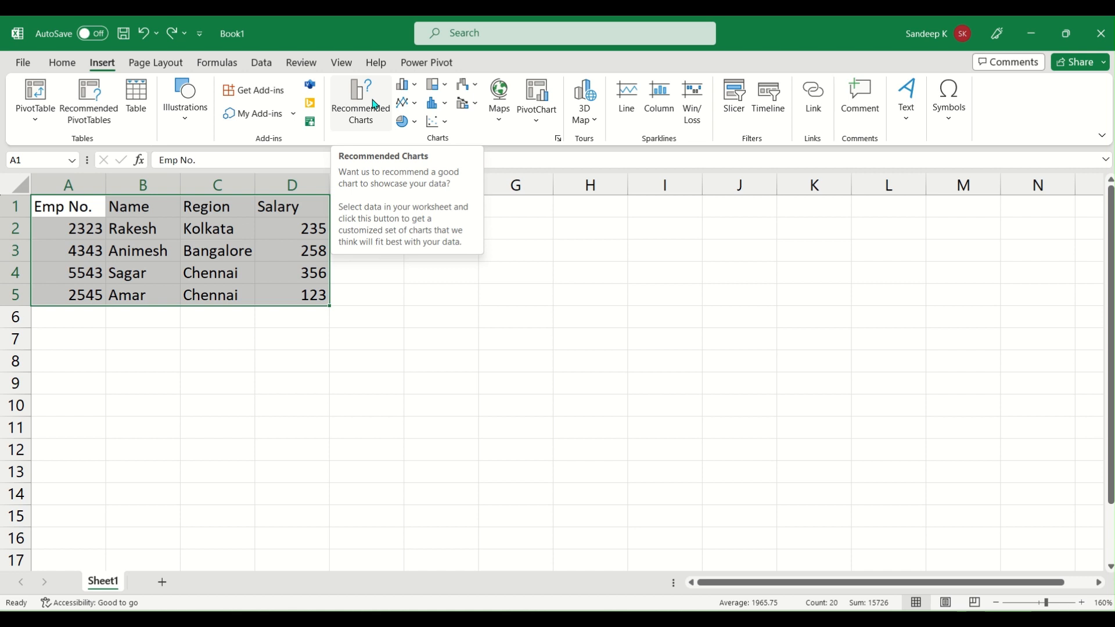
drag(52, 208, 288, 296)
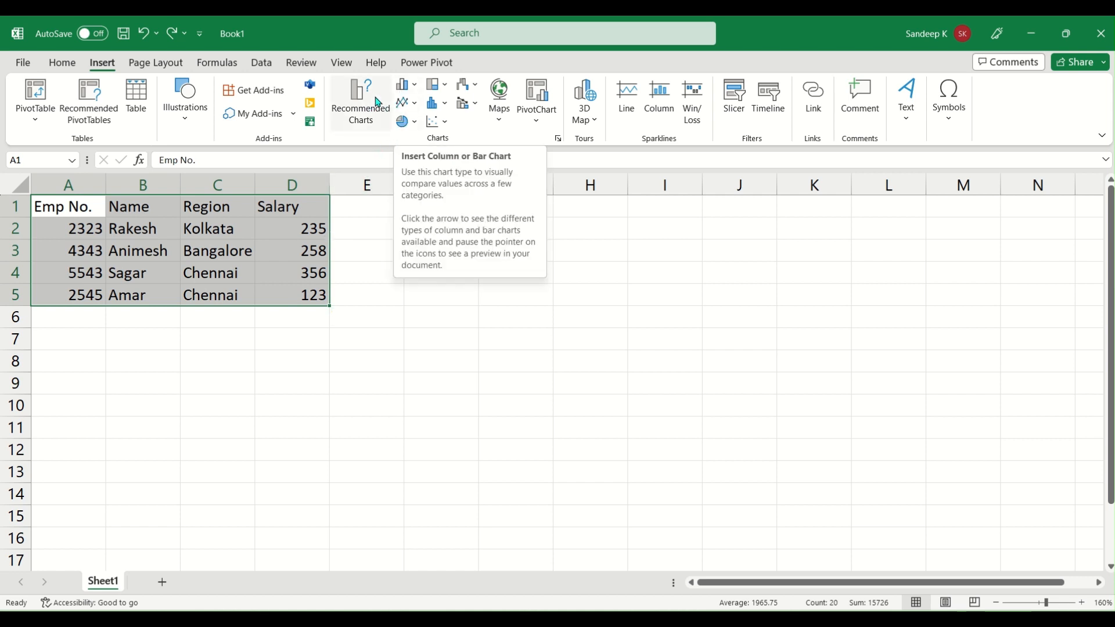
click(84, 214)
drag(104, 217, 314, 295)
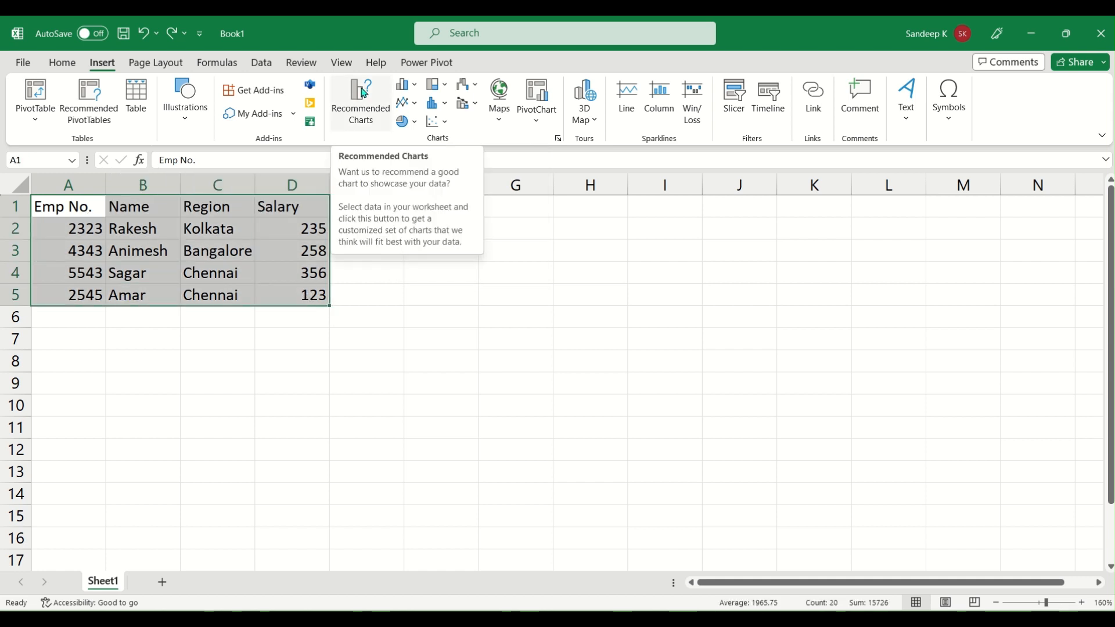
click(366, 115)
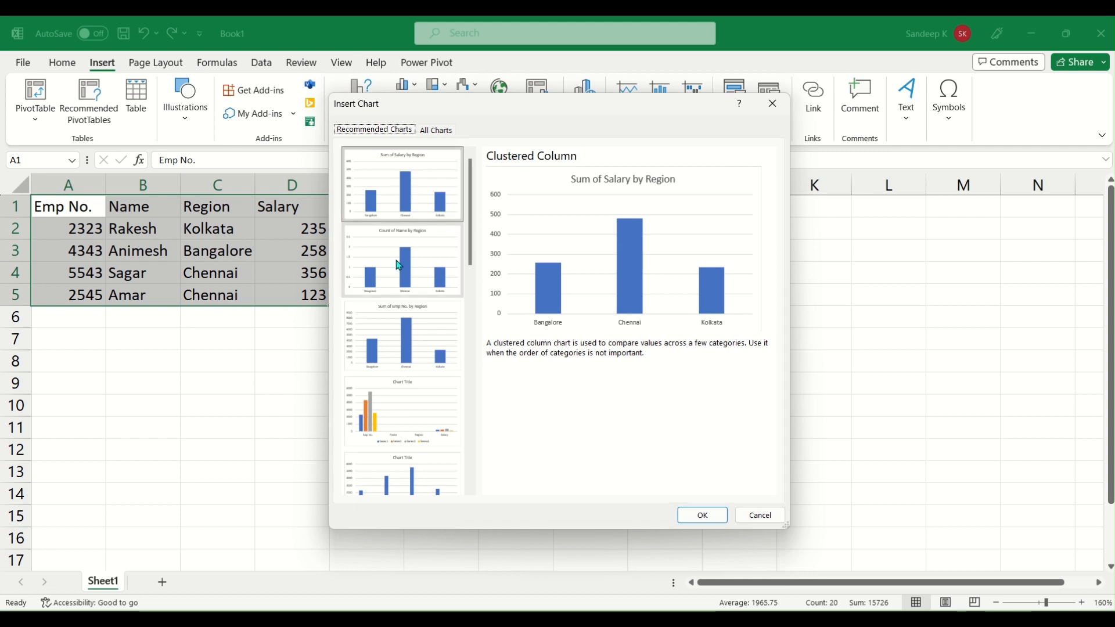
- Preview the recommended charts for the employee data, including the clustered column, stacked bar and funnel types
click(398, 334)
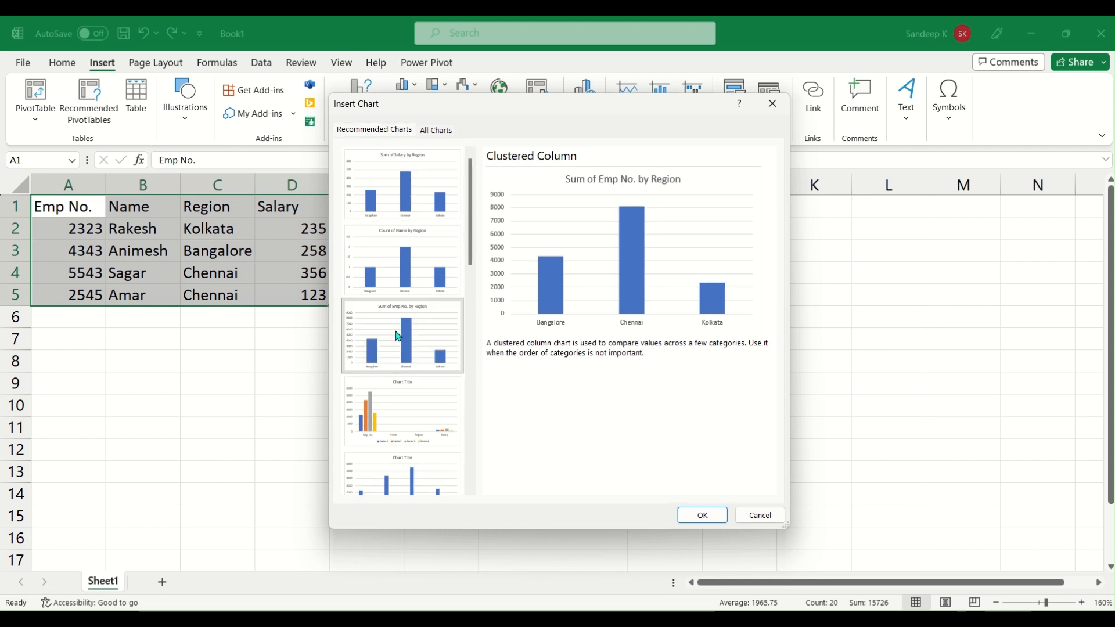
click(389, 396)
scroll(390, 401, down, 5)
click(391, 407)
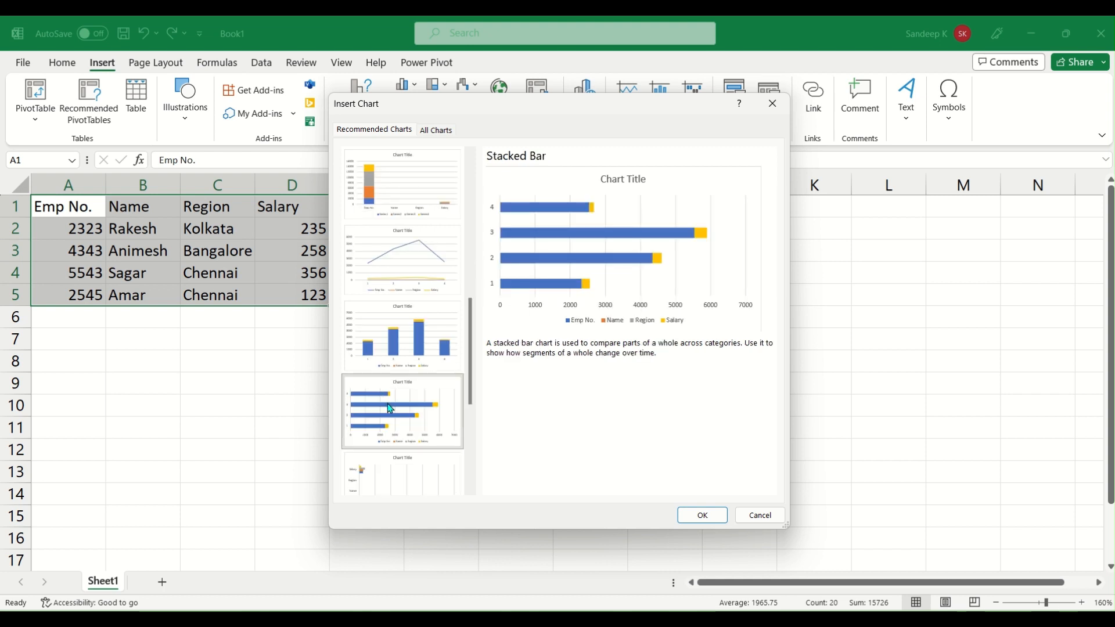
scroll(391, 407, down, 3)
click(401, 380)
scroll(401, 333, up, 8)
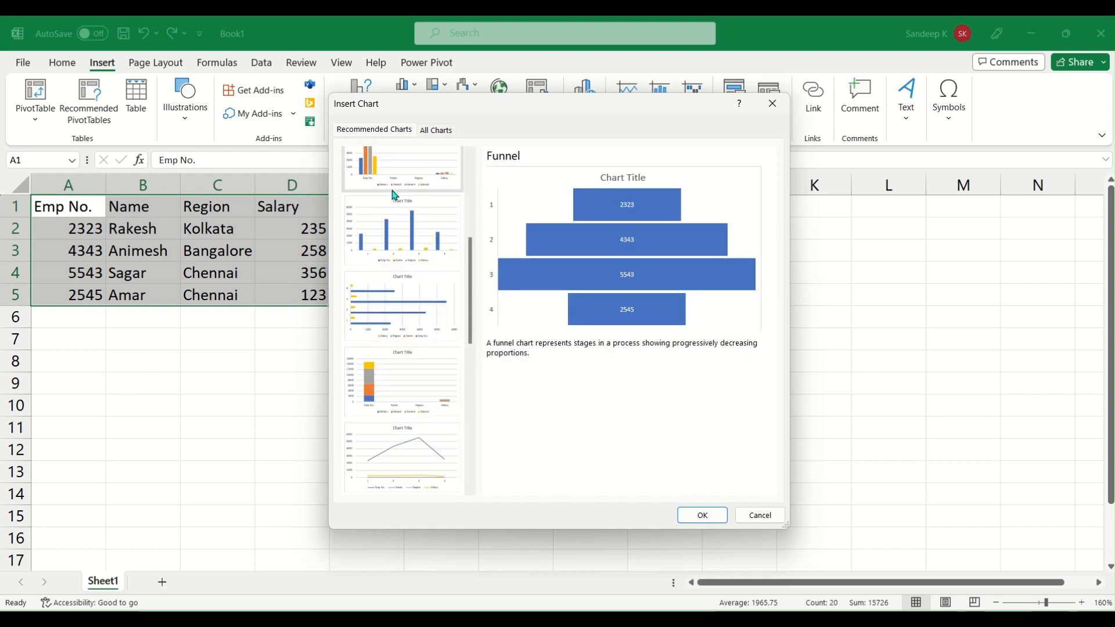
- Compare the recommended clustered column charts summarising salary, name and employee number by region, and close the chart suggestions without inserting one
click(417, 187)
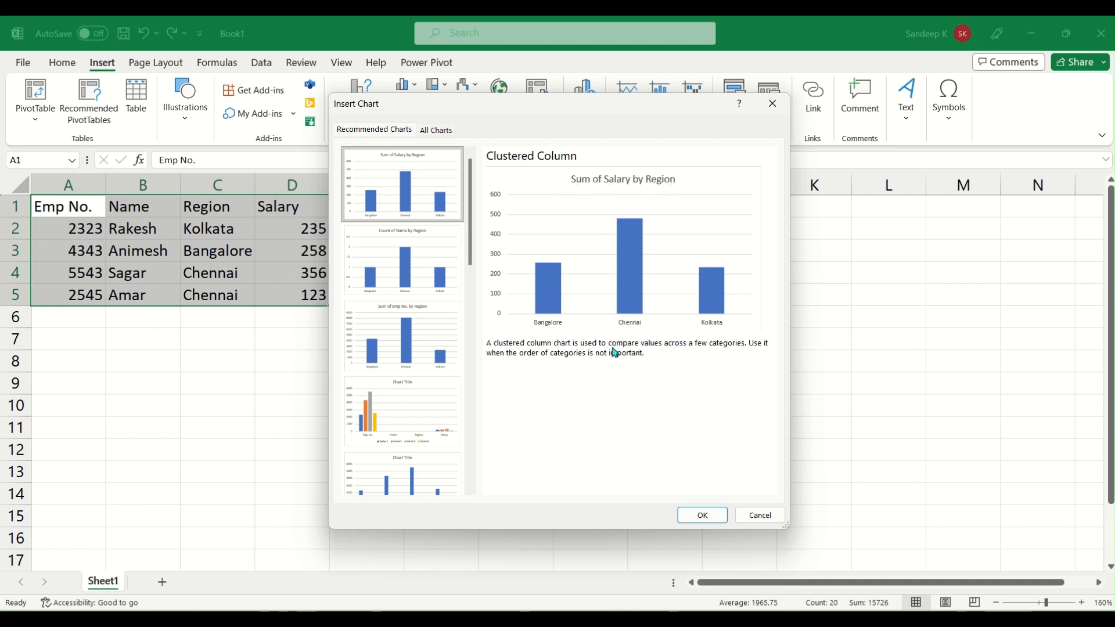
click(414, 269)
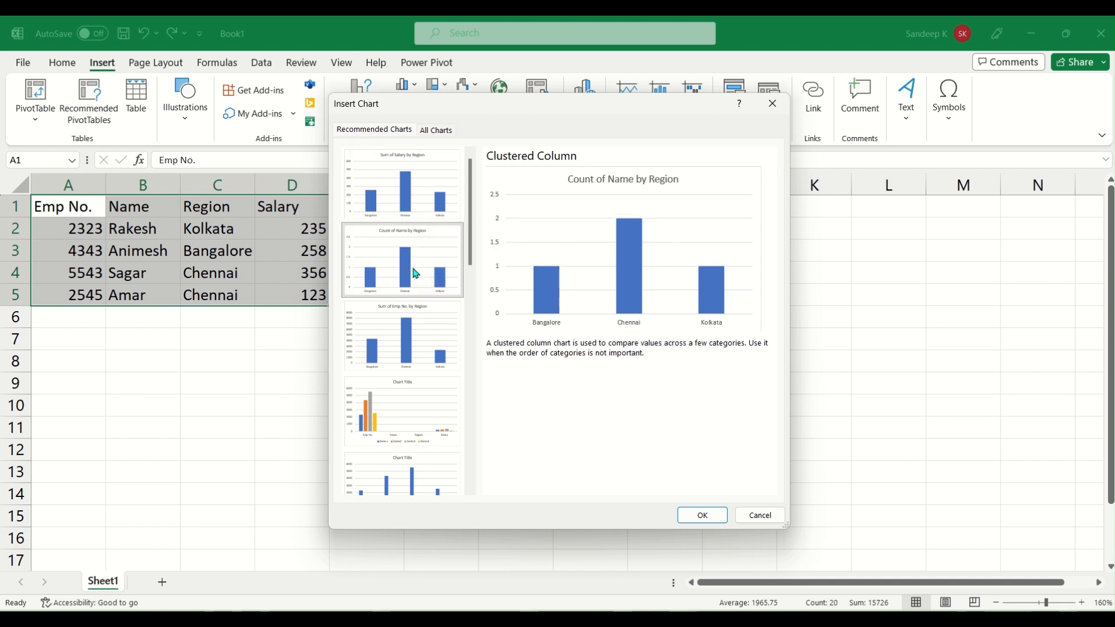
click(411, 343)
click(405, 401)
click(413, 248)
click(415, 174)
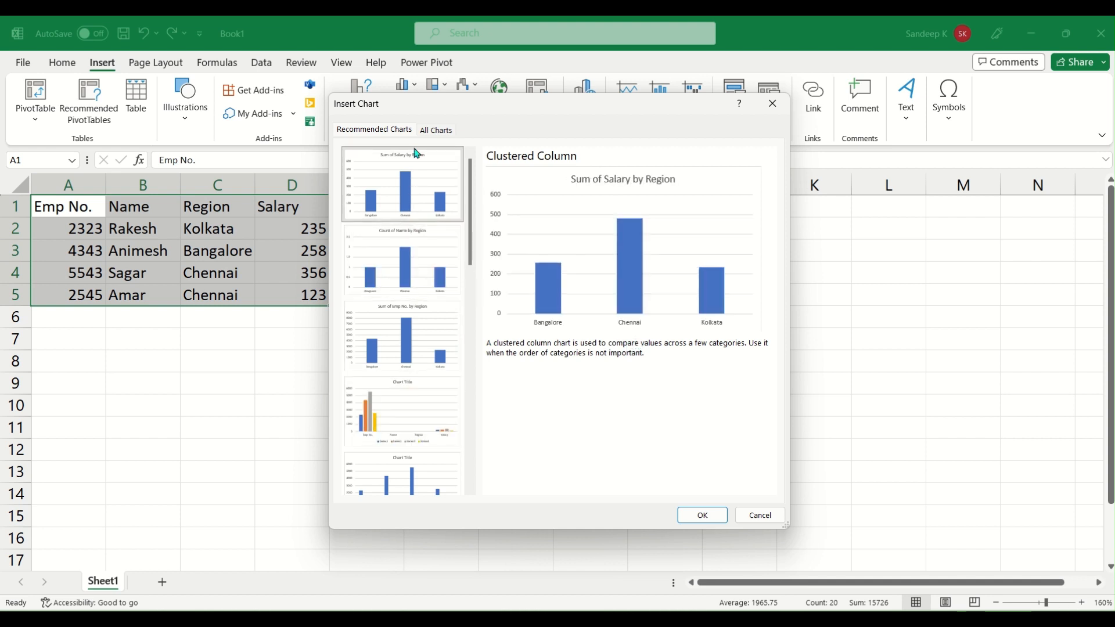
click(758, 517)
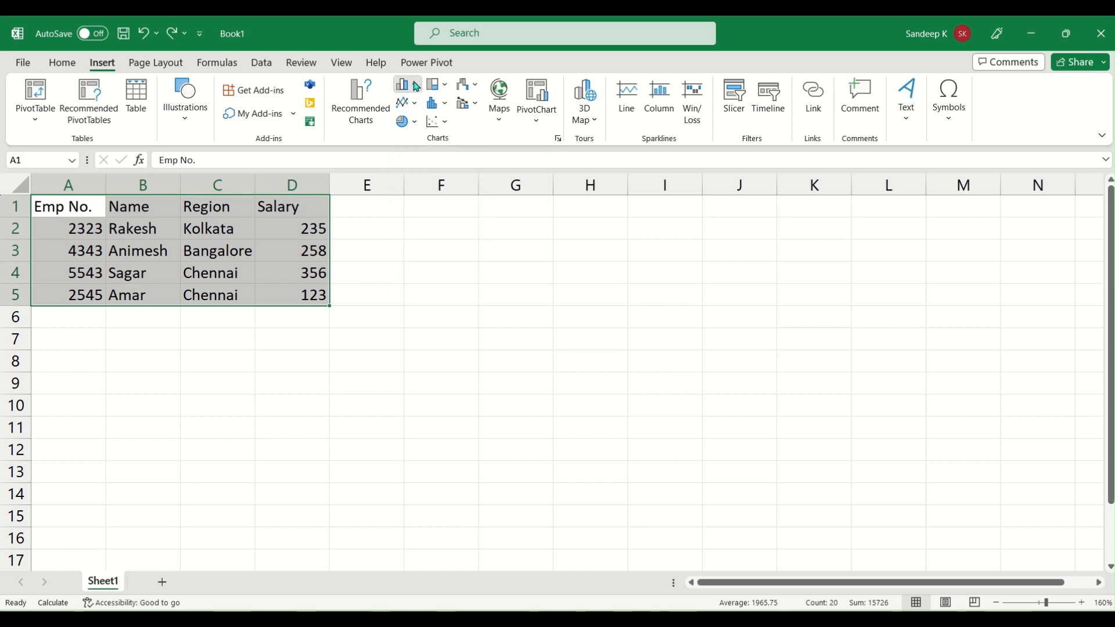
- Review the column and bar, map, and PivotChart options for the employee data without inserting any chart
click(407, 85)
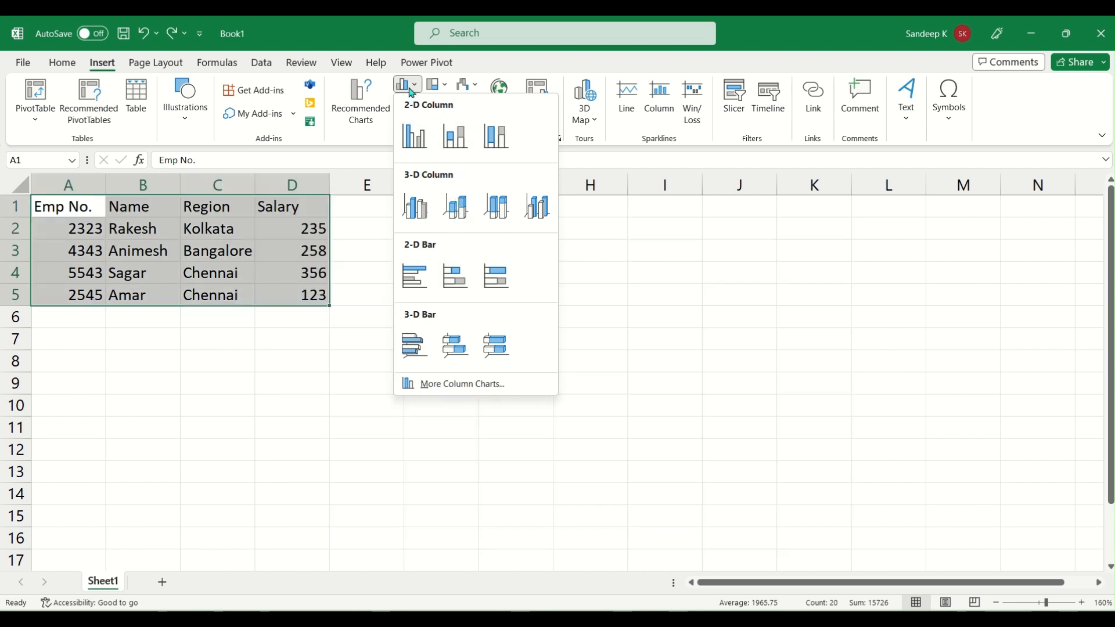
click(469, 68)
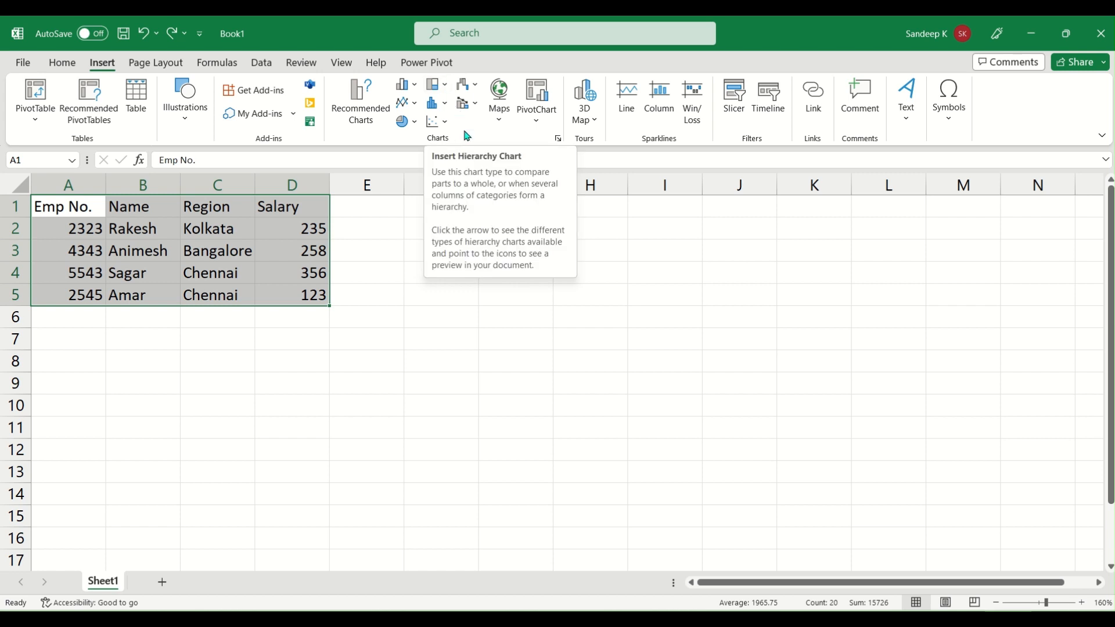
click(507, 126)
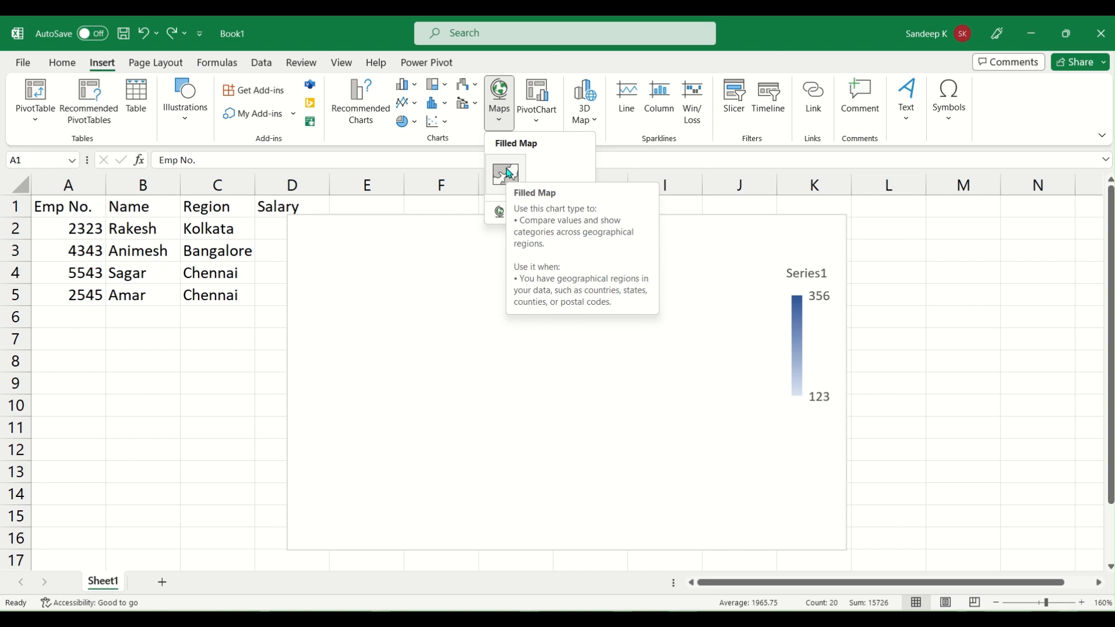
click(504, 117)
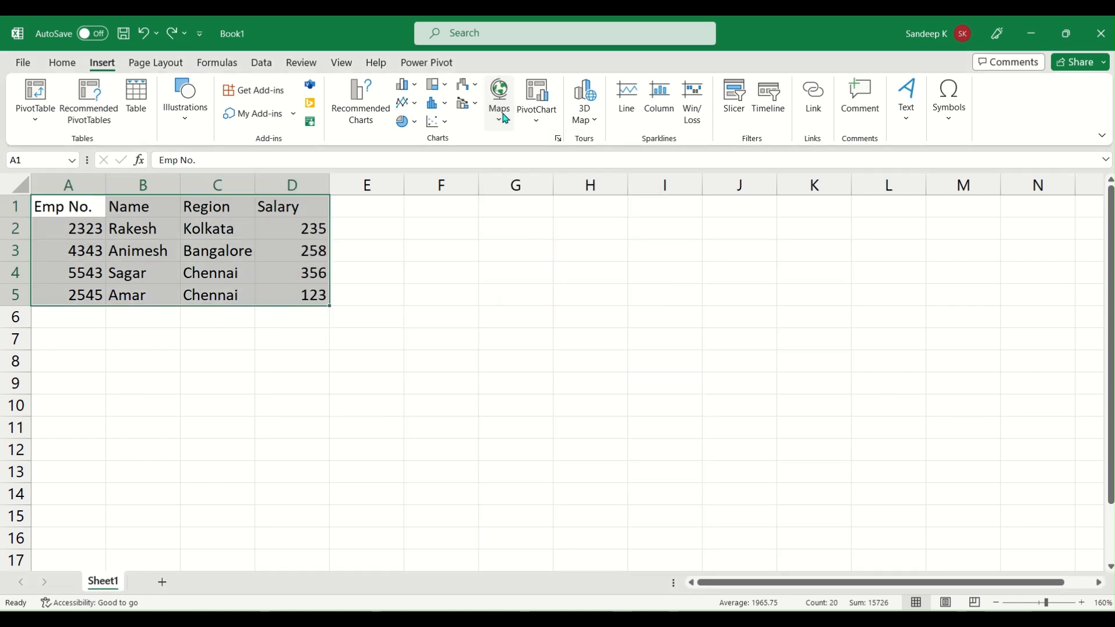
click(504, 121)
click(504, 120)
click(531, 118)
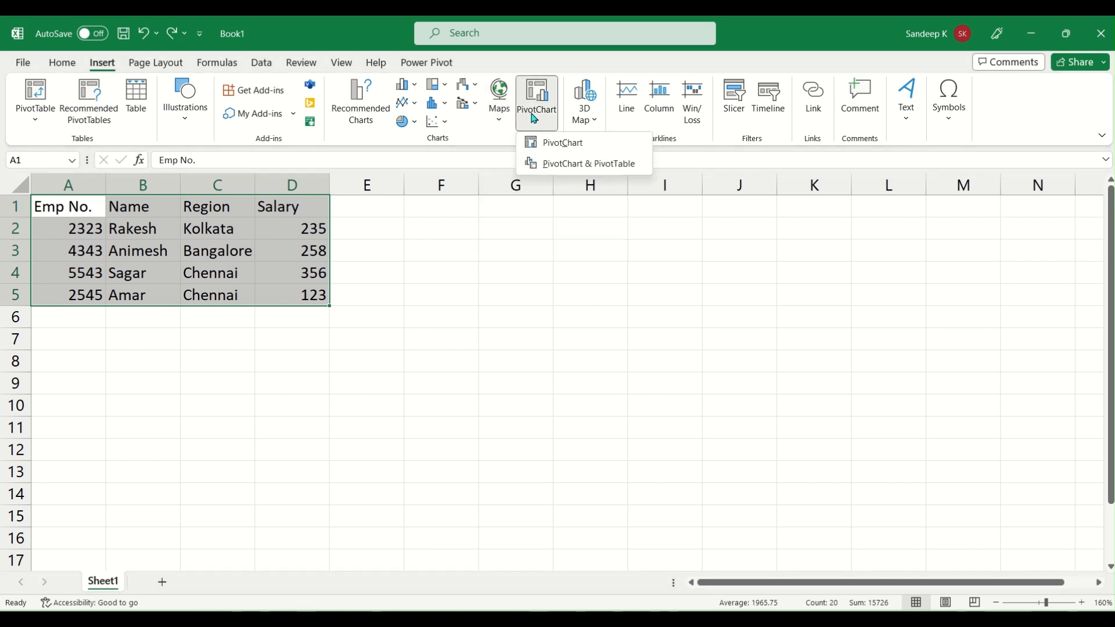
click(535, 117)
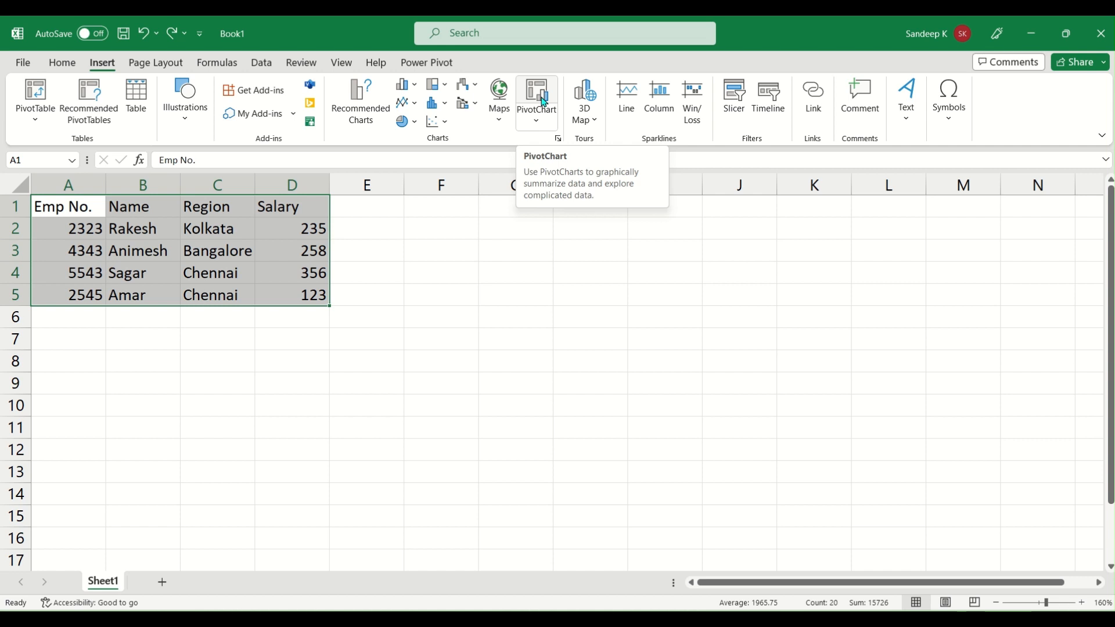
- Insert a line sparkline in cell E2 from the data range A2:D2
click(247, 294)
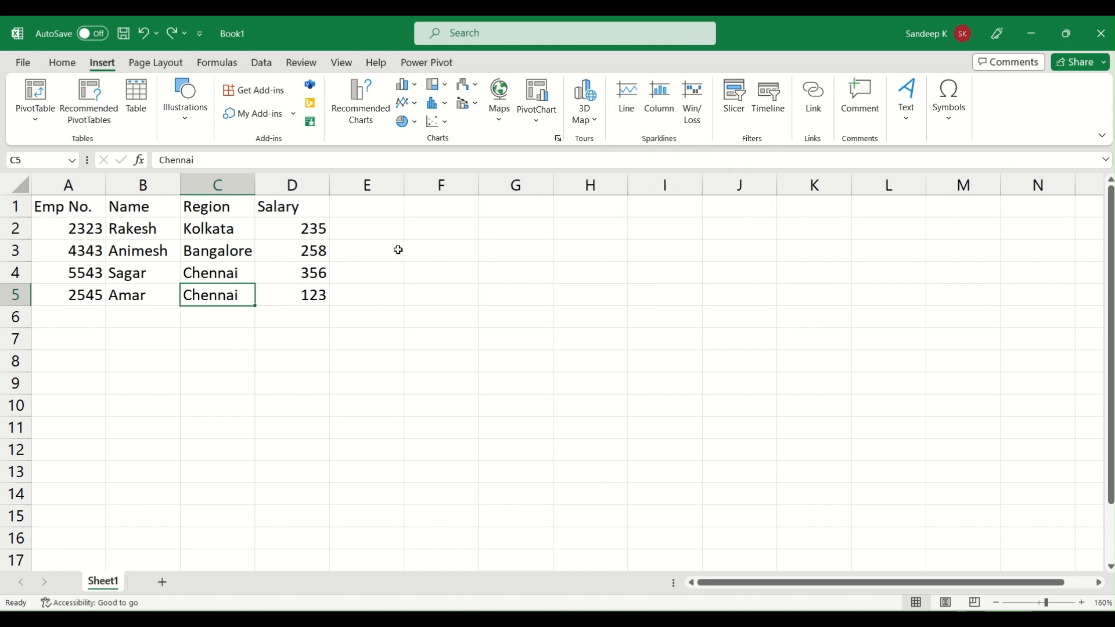
click(418, 229)
click(375, 240)
click(380, 232)
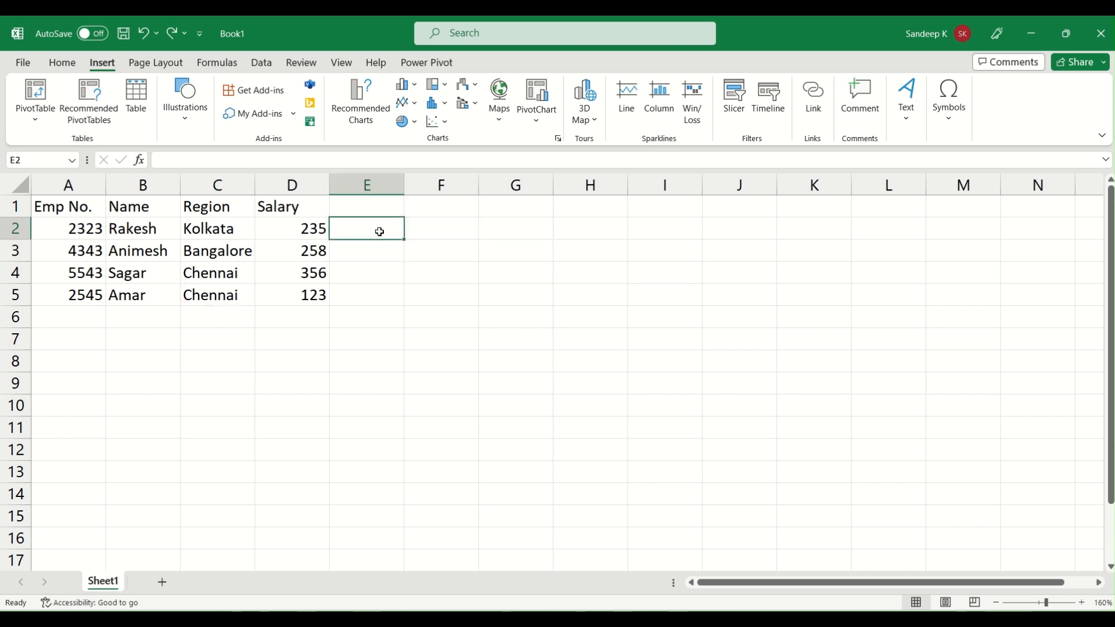
click(80, 234)
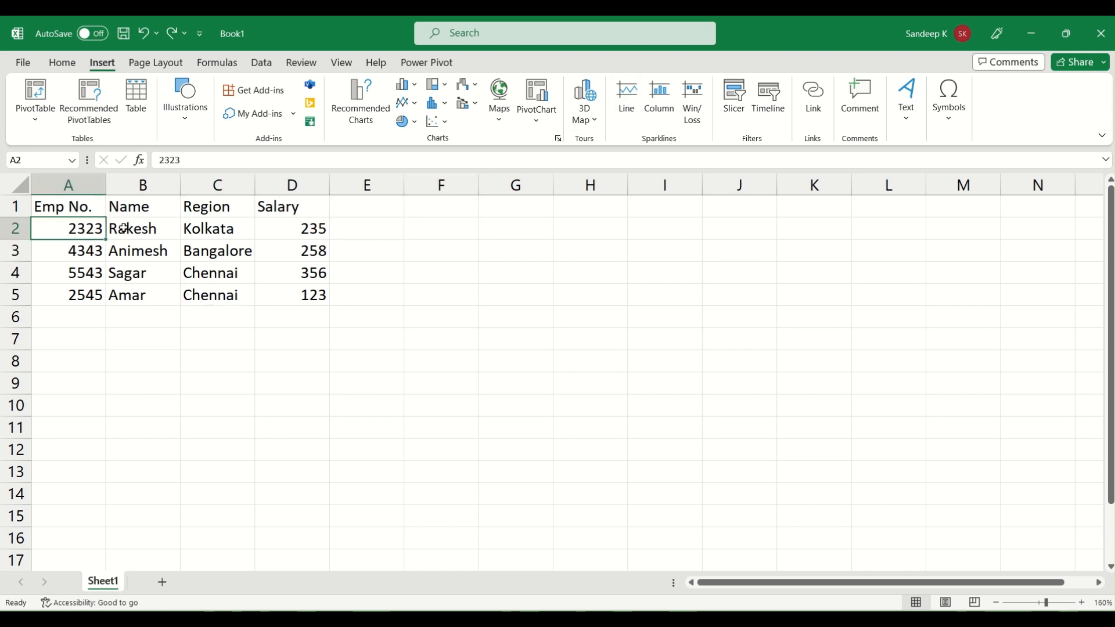
drag(124, 228, 298, 228)
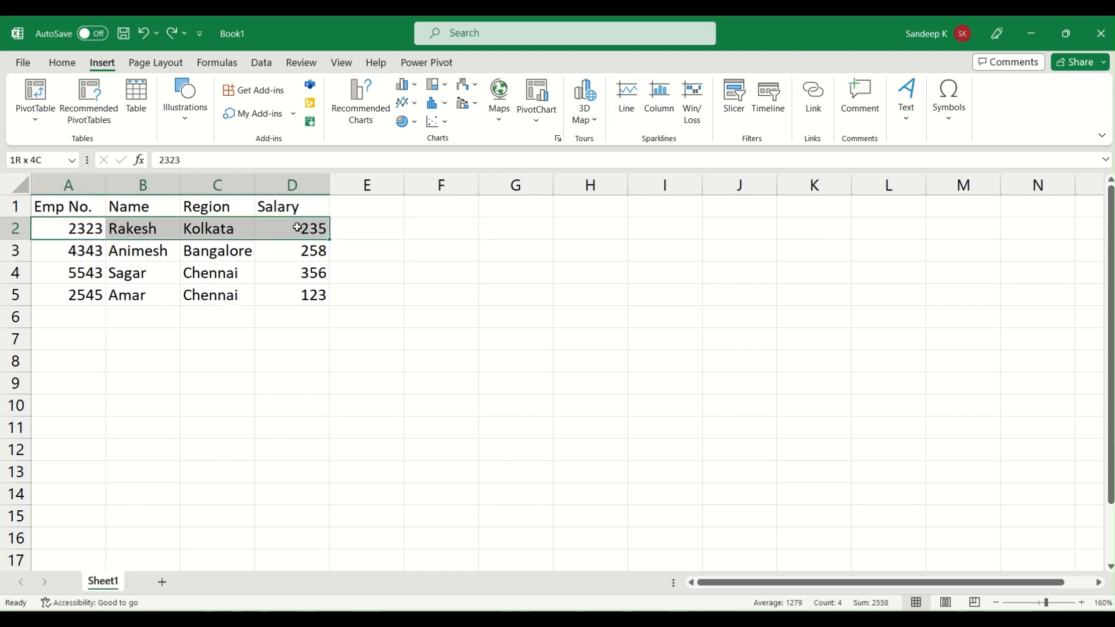
click(627, 99)
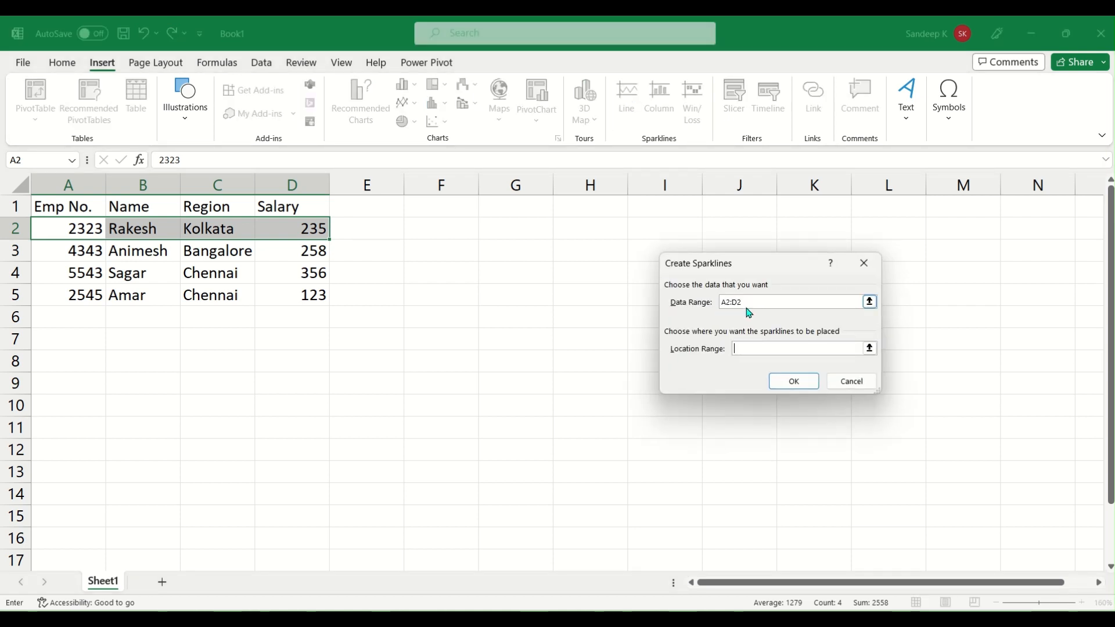
click(378, 228)
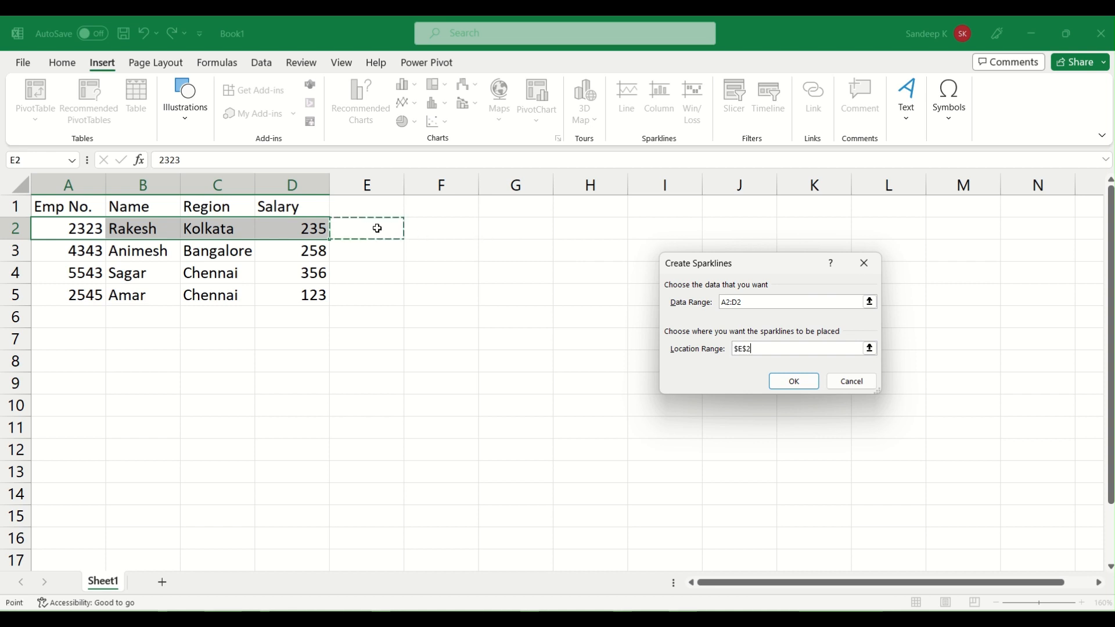
click(785, 382)
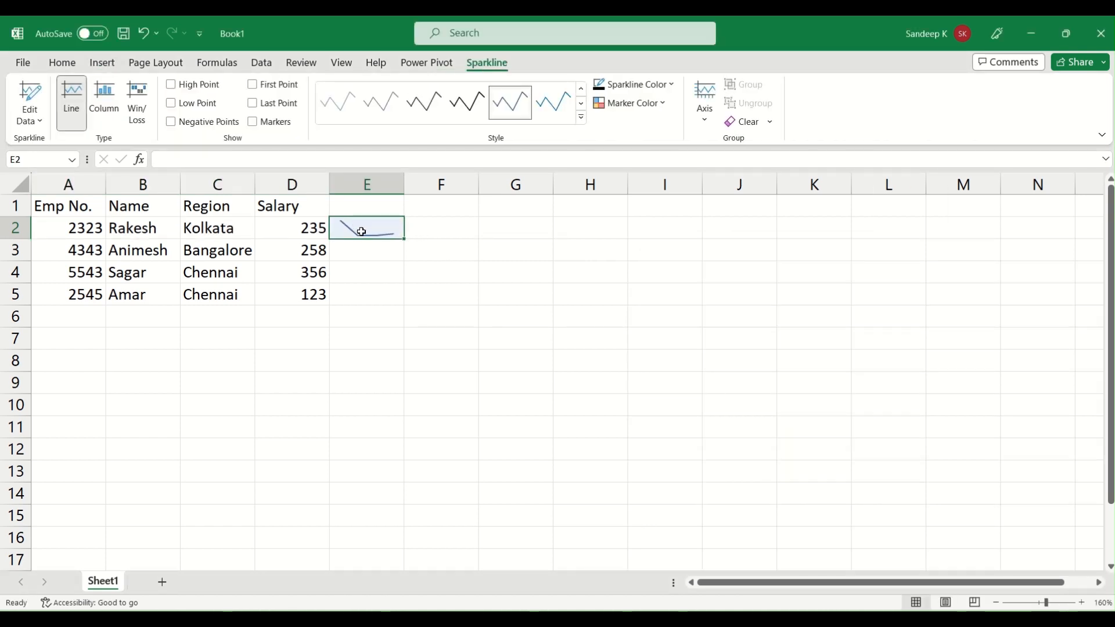
- Fill the line sparkline from E2 down to E5 and check each row's sparkline
drag(404, 239, 403, 305)
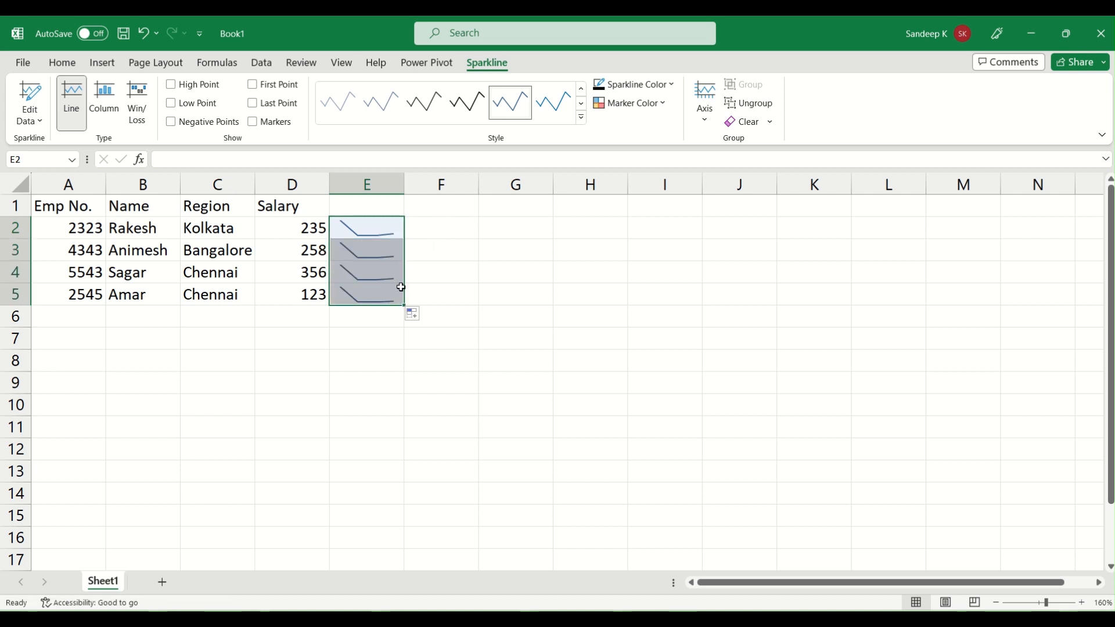
click(388, 231)
click(388, 252)
click(388, 276)
click(387, 296)
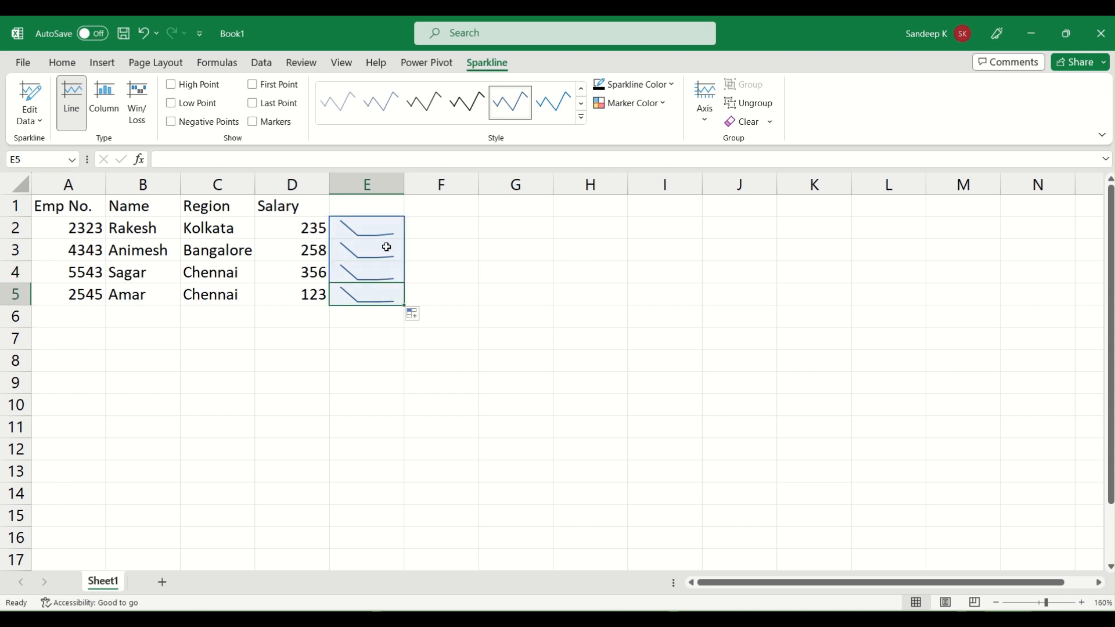
- Delete column E containing the line sparklines and select the empty cell E2
drag(386, 232, 383, 292)
click(381, 180)
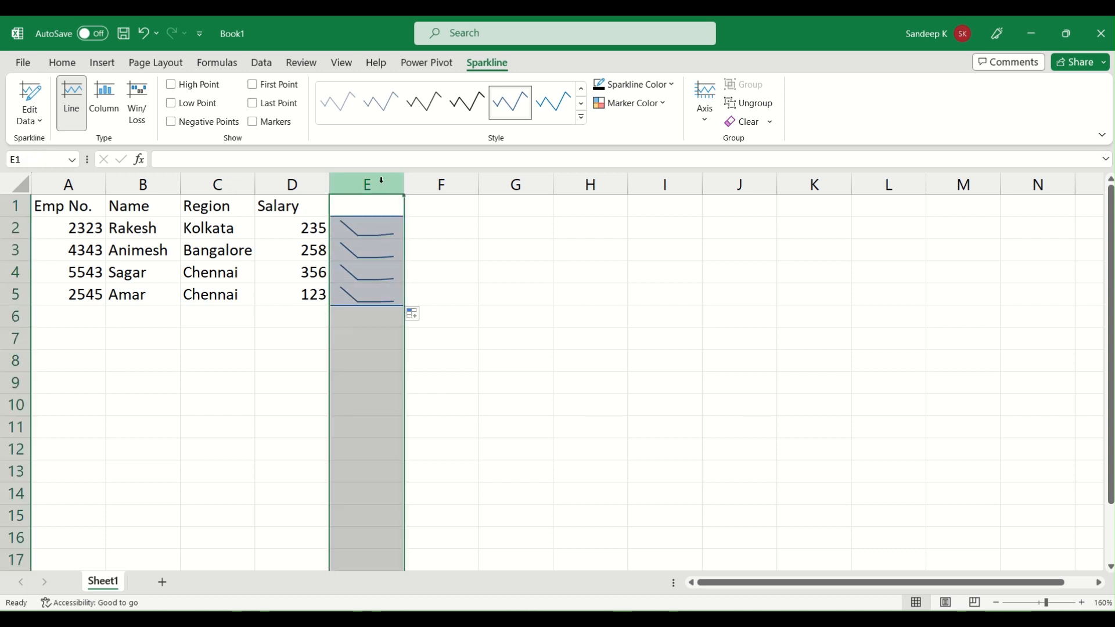
right_click(381, 181)
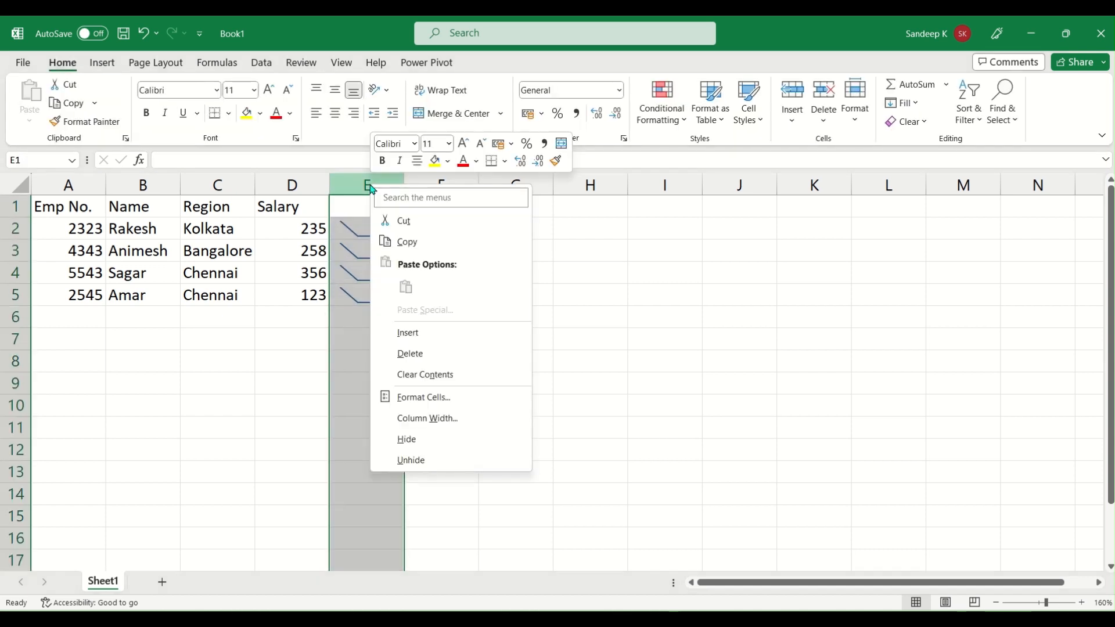
click(413, 352)
click(380, 222)
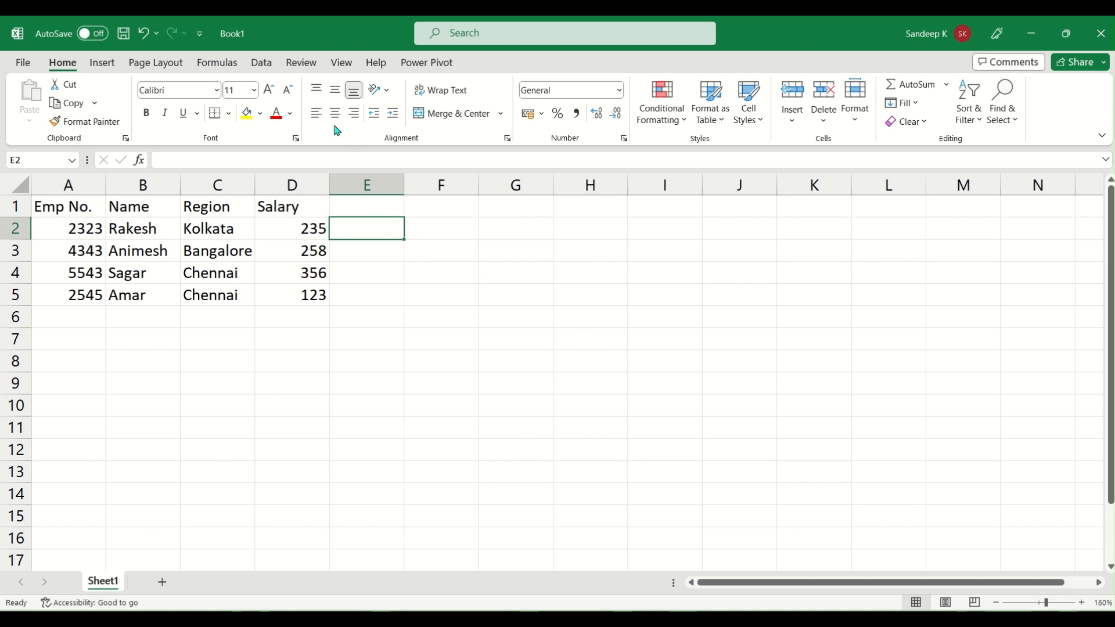
- Insert a column sparkline in cell E2 from the data range A2:D2
click(102, 62)
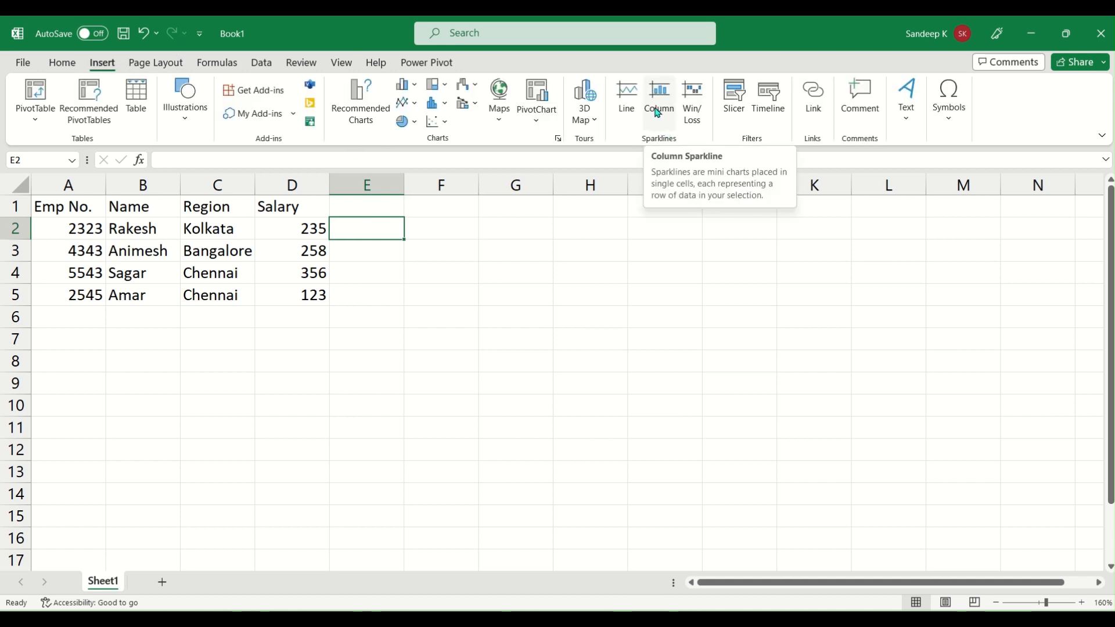
click(658, 110)
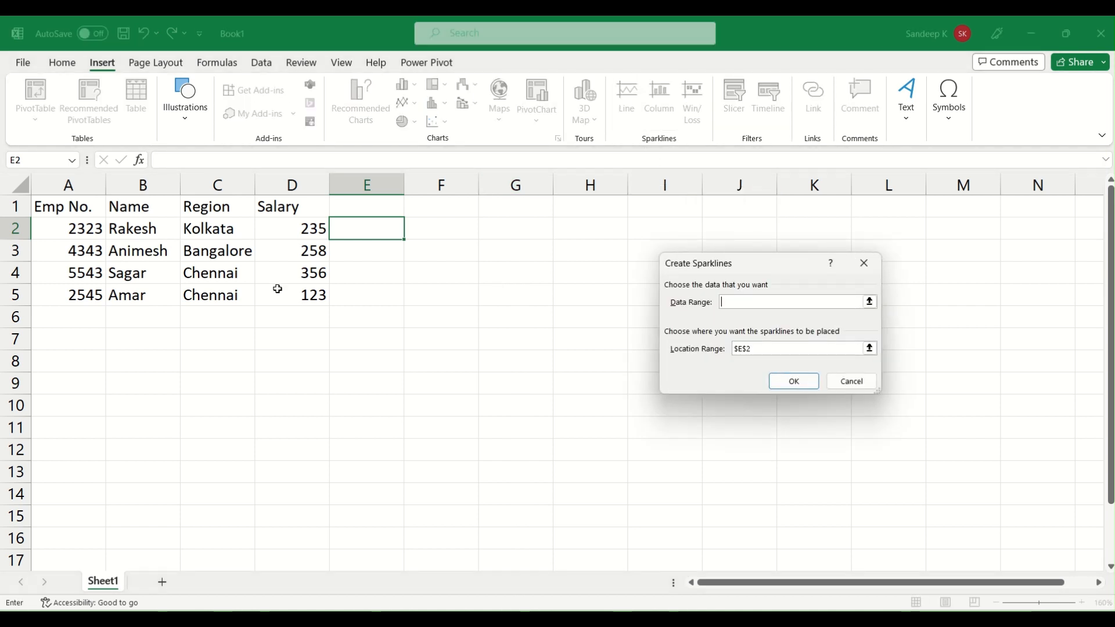
drag(87, 229, 313, 228)
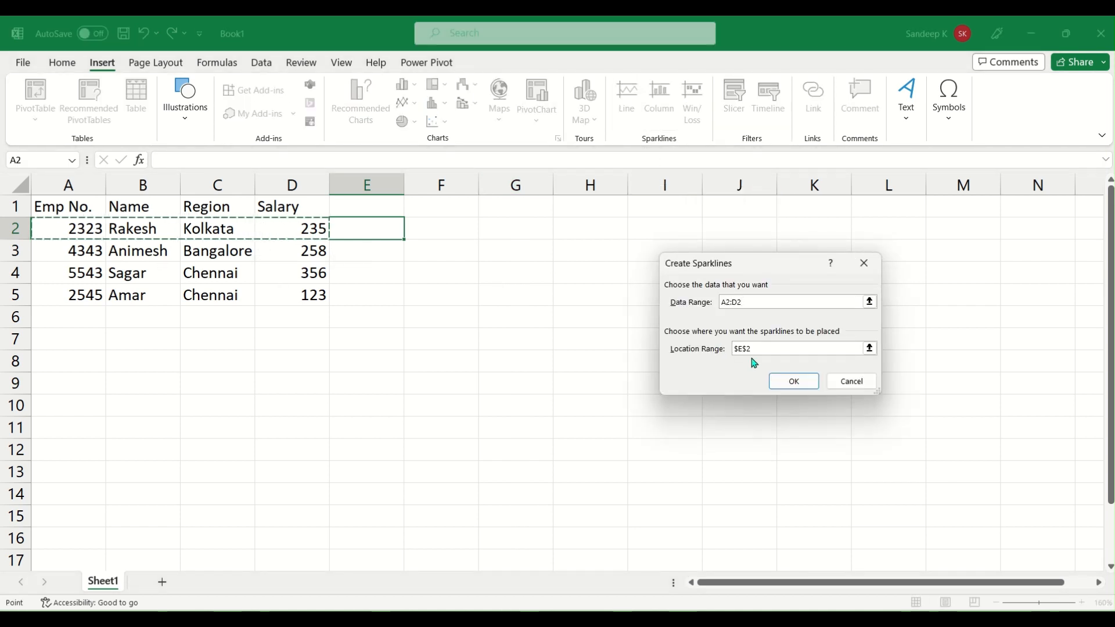
click(771, 374)
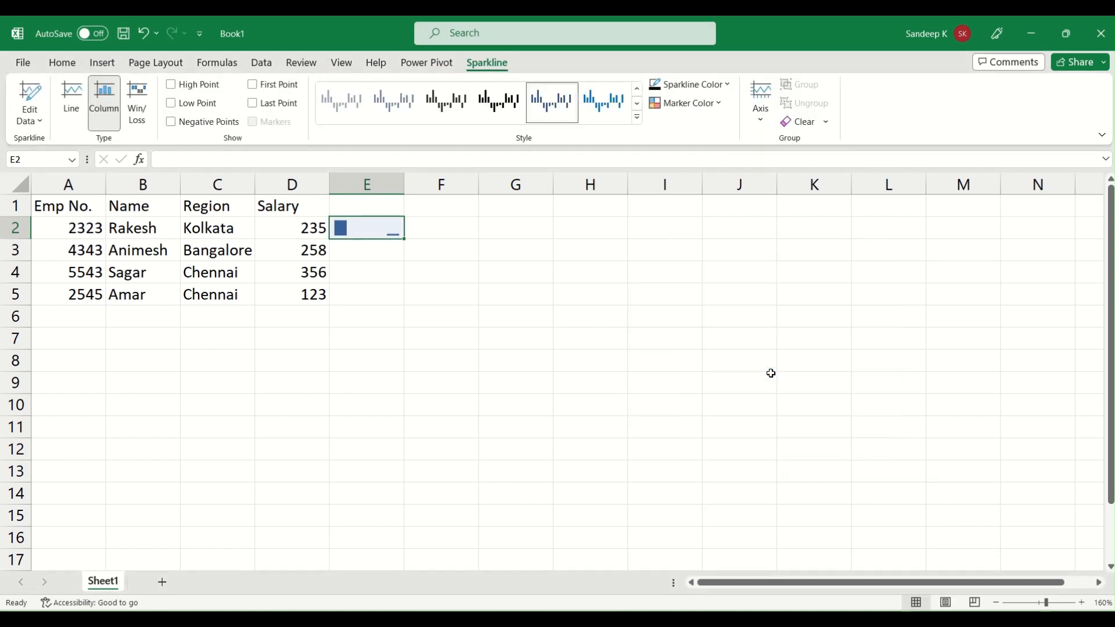
- Fill the column sparkline from E2 down to E5 and check the filled cells
click(388, 248)
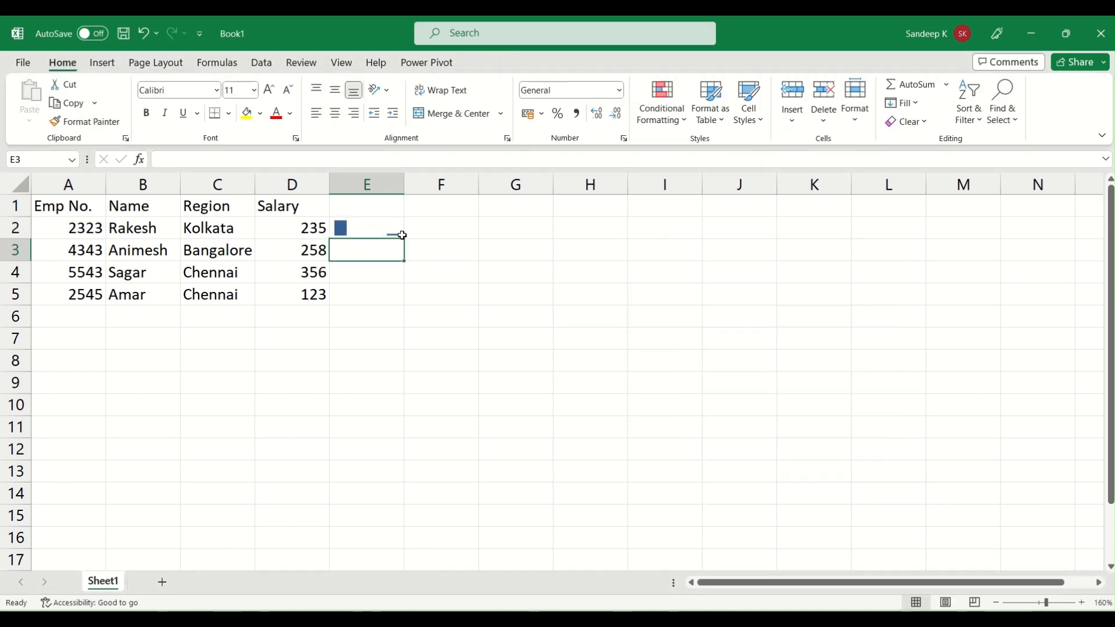
click(395, 233)
drag(404, 238, 406, 308)
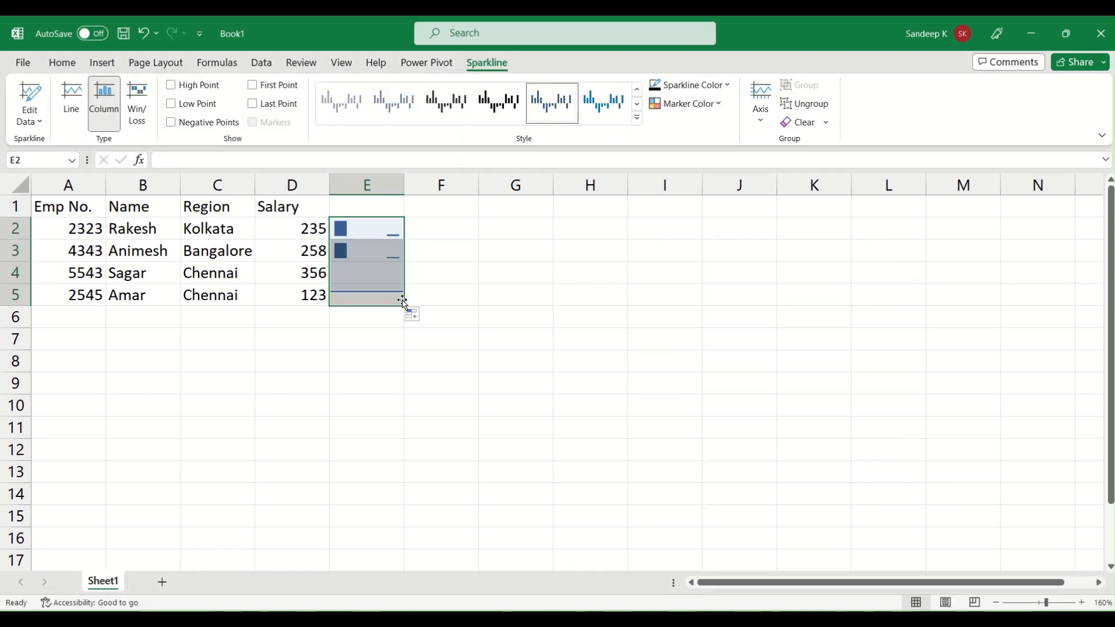
click(399, 255)
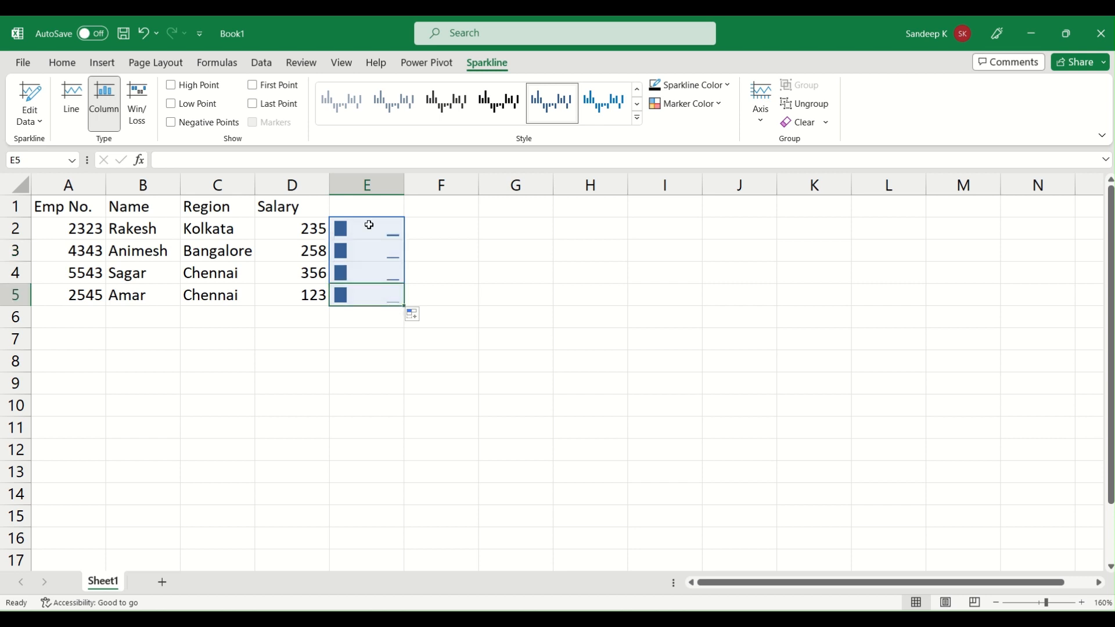
- Delete column E containing the column sparklines and return to the insertion tools with cell E2 selected
right_click(367, 184)
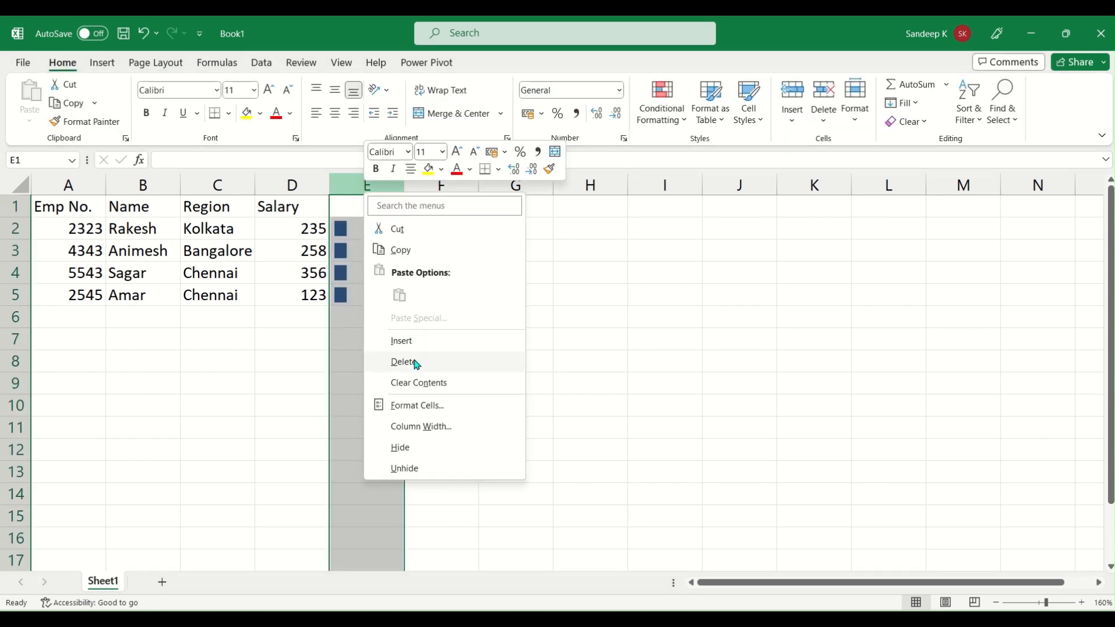
click(413, 362)
click(360, 227)
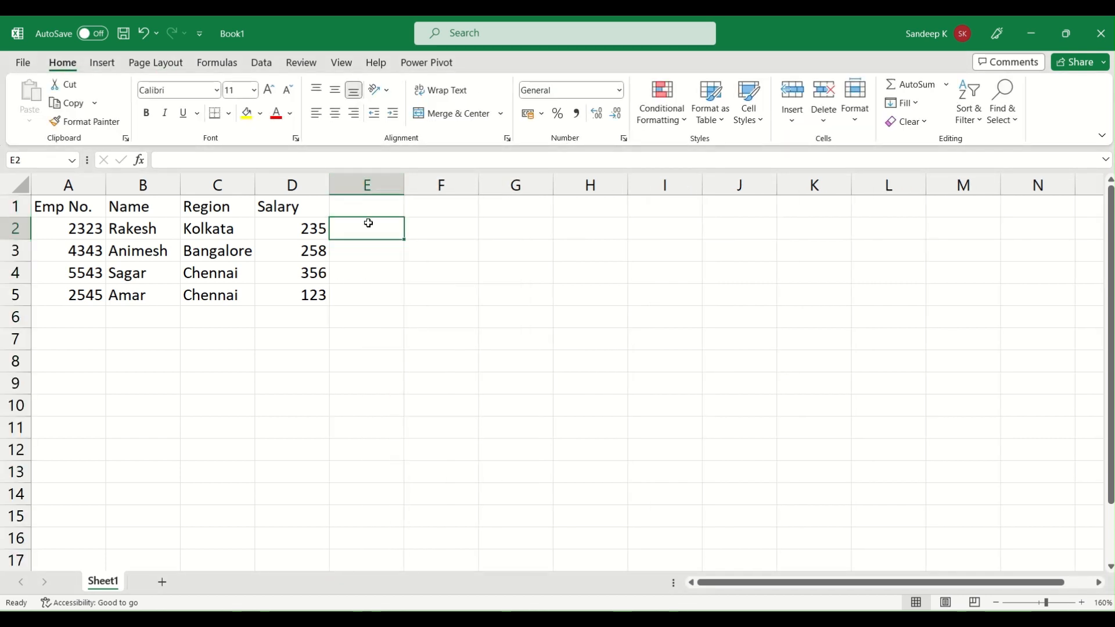
click(109, 63)
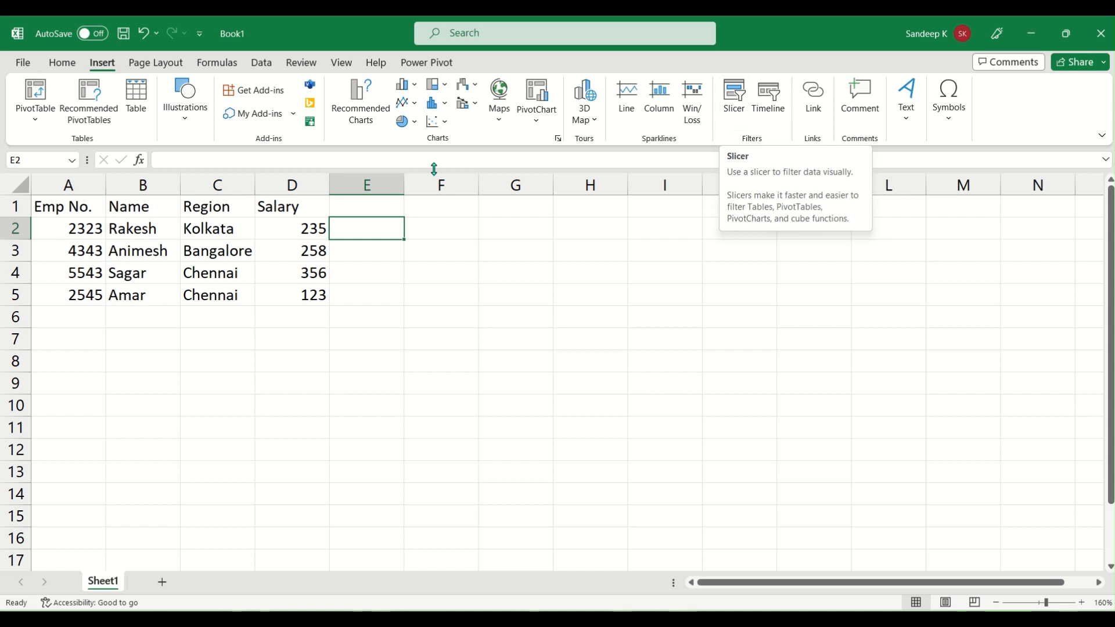
- Start a slicer from the employee data in A1:D5, examine the connection categories and data model choices, and cancel
drag(54, 185, 290, 184)
drag(97, 203, 301, 291)
click(735, 96)
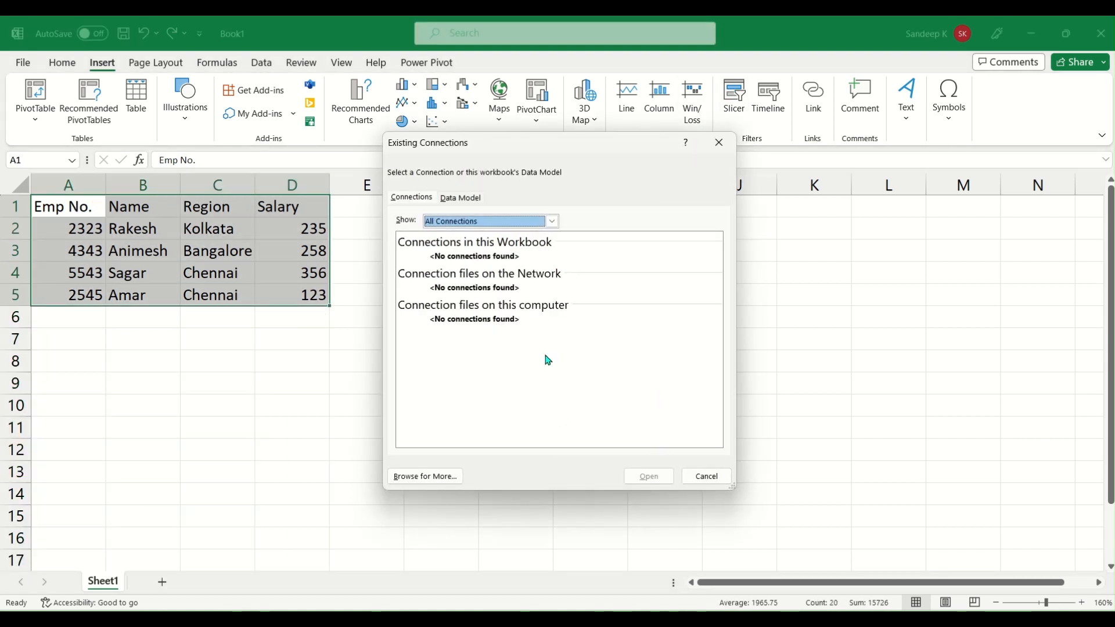
click(453, 225)
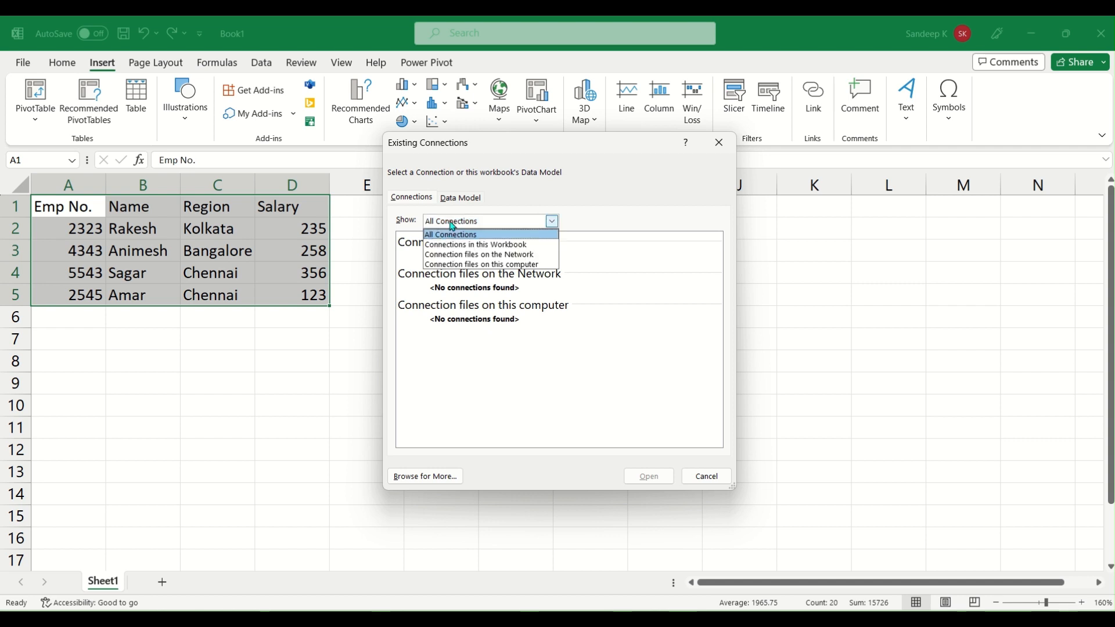
click(453, 226)
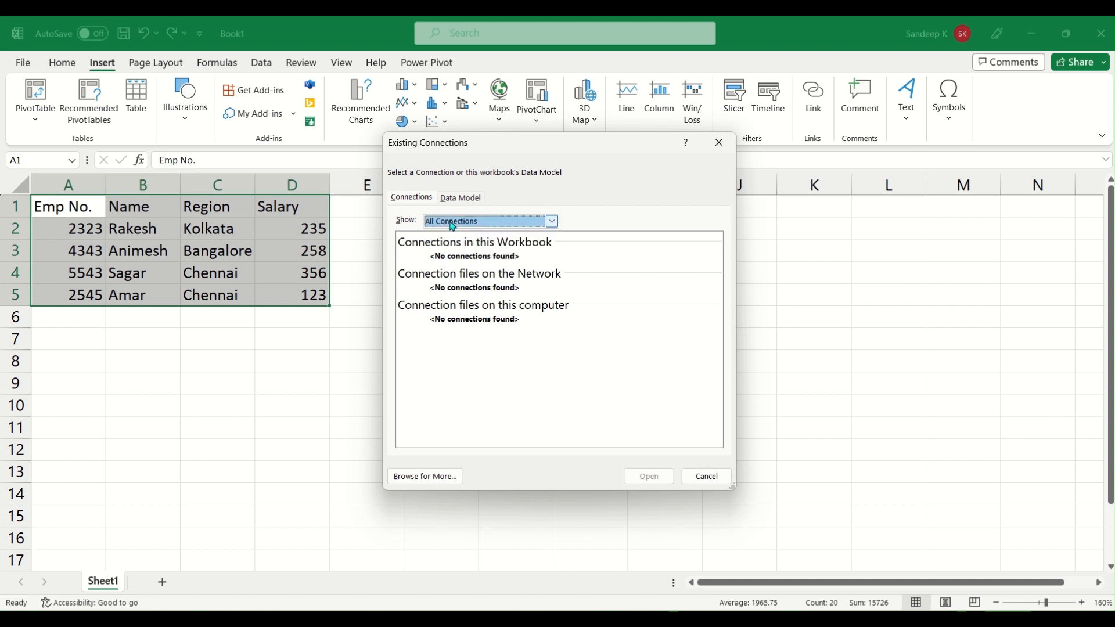
click(475, 201)
click(426, 200)
click(707, 476)
- Try to insert a slicer from the Name header in B1 and dismiss the connections dialog
click(292, 224)
click(125, 212)
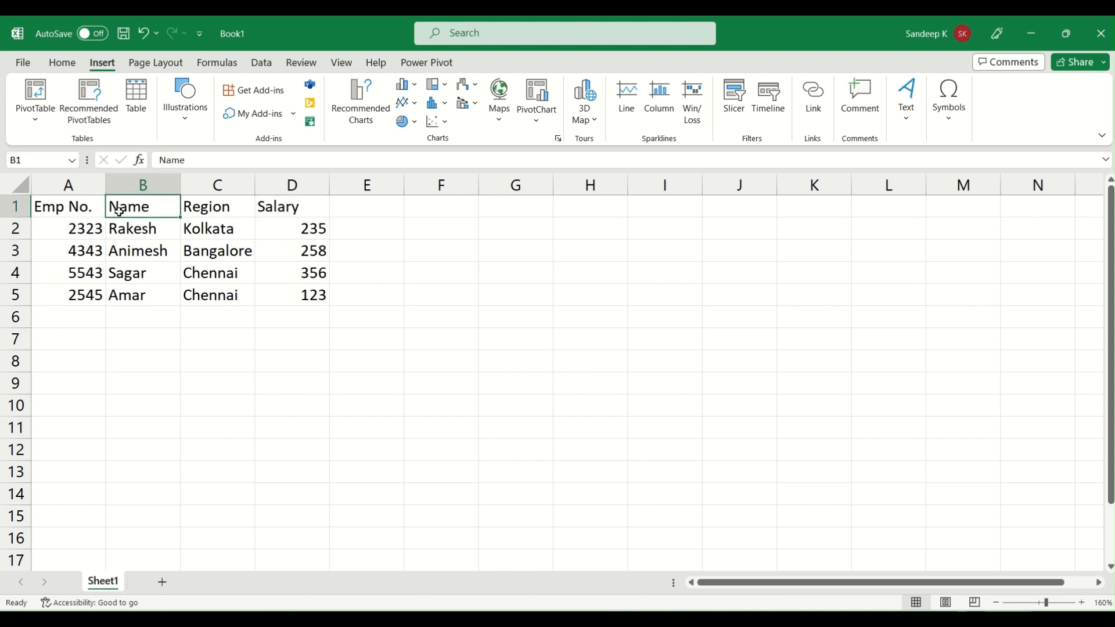
click(733, 99)
click(719, 142)
- Start a comment on salary cell D3 and discard it without entering text
click(296, 253)
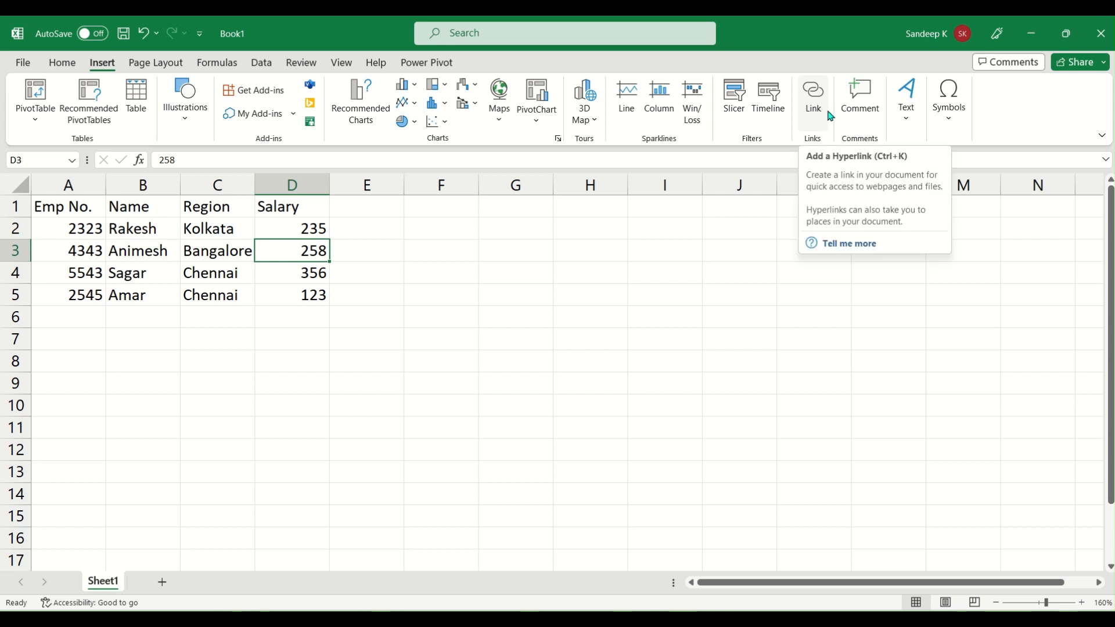
click(871, 114)
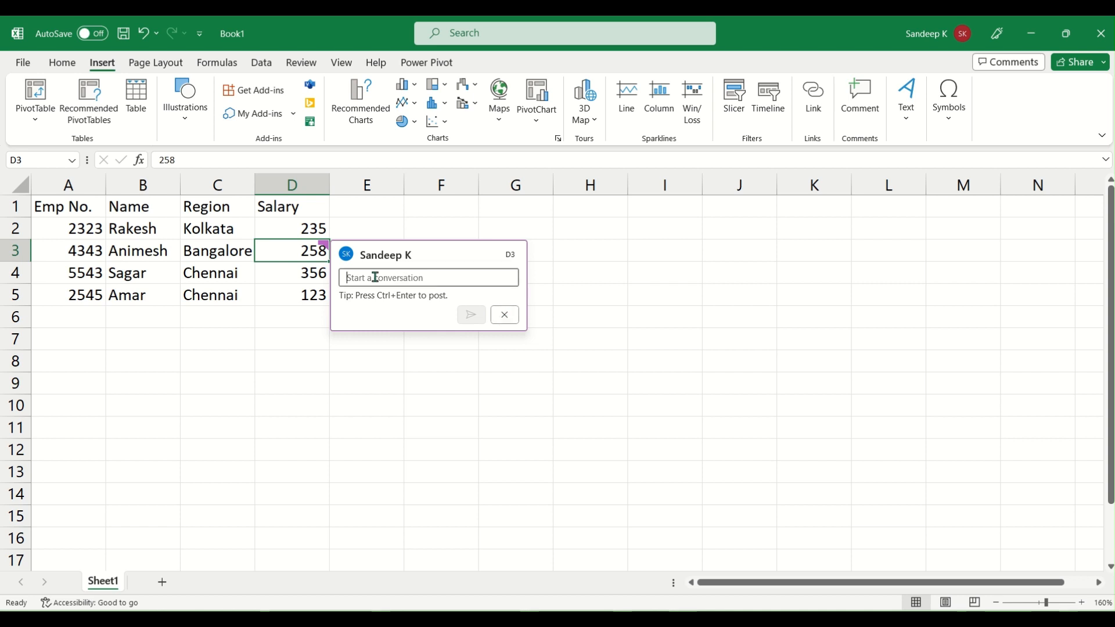
click(503, 314)
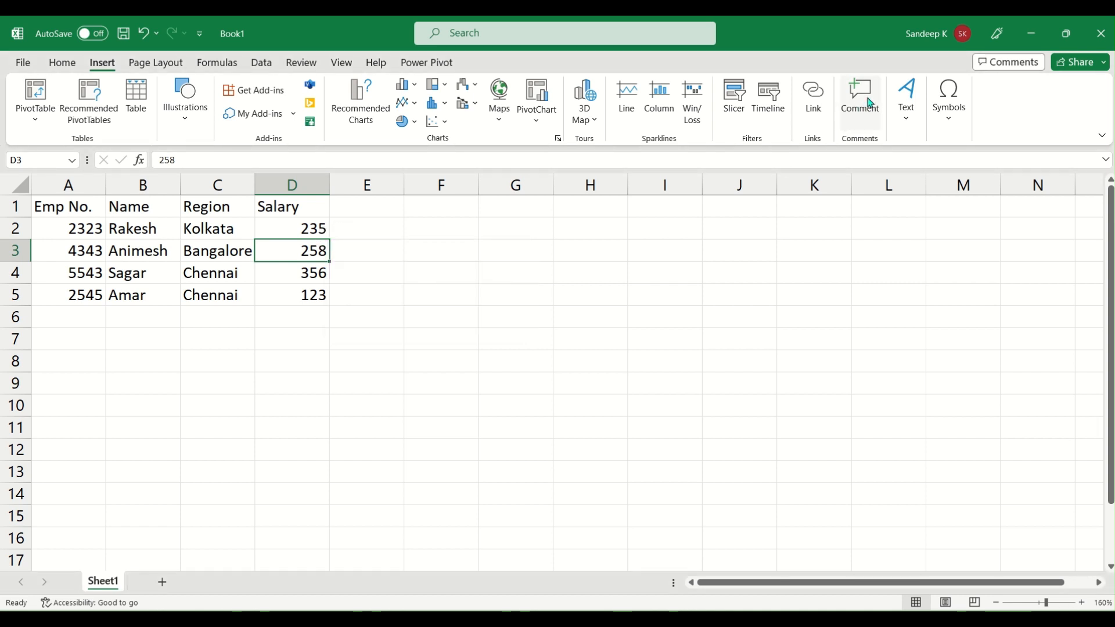
- Draw an empty text box across columns F and G, about rows 2 to 5, and delete it
click(918, 112)
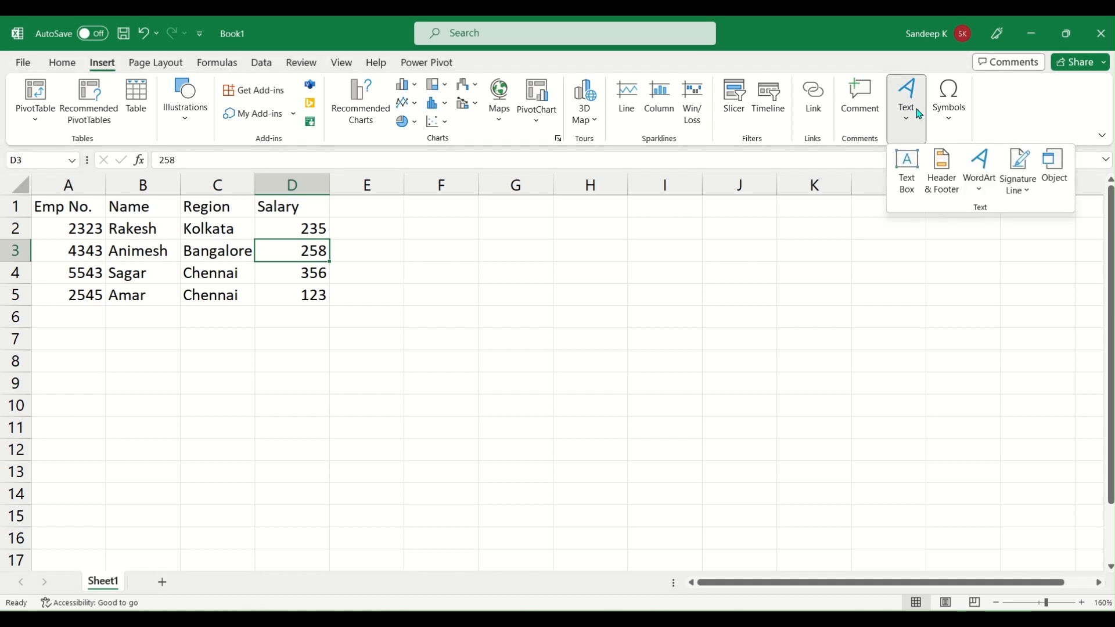
click(916, 186)
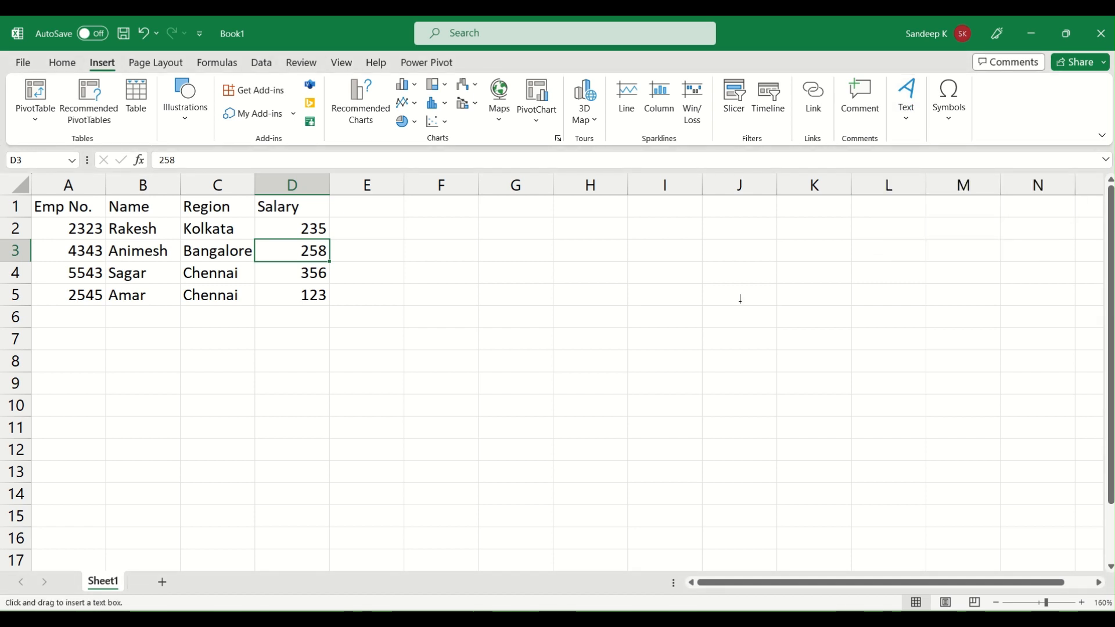
drag(430, 225, 550, 304)
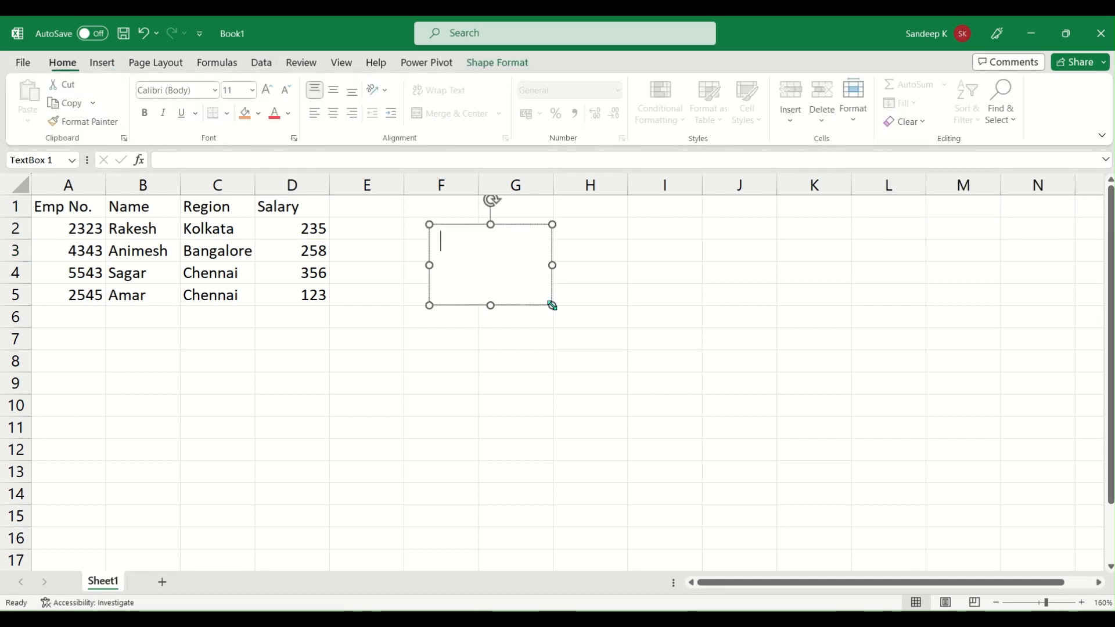
click(522, 317)
click(536, 238)
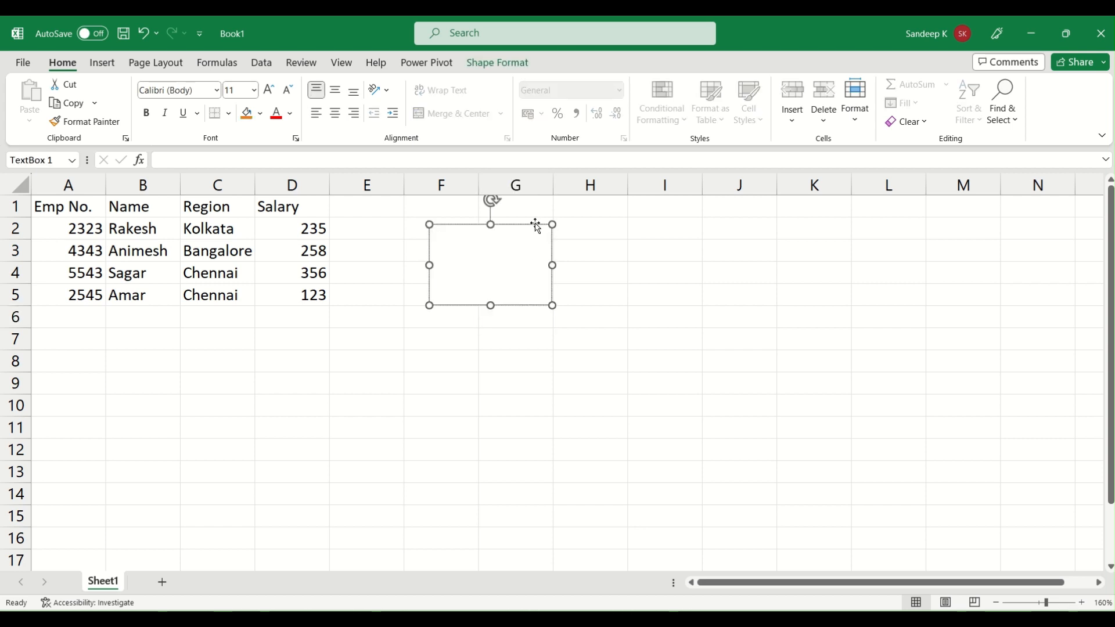
key(Delete)
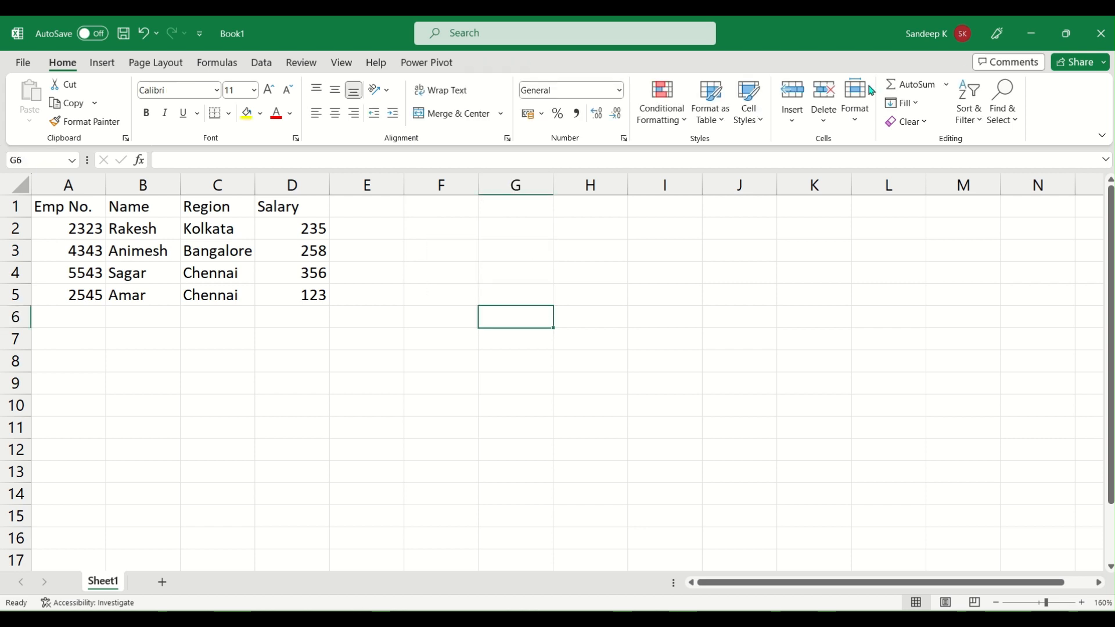
- Review the text and symbol insertion options, including the gallery of built-in equations
click(102, 62)
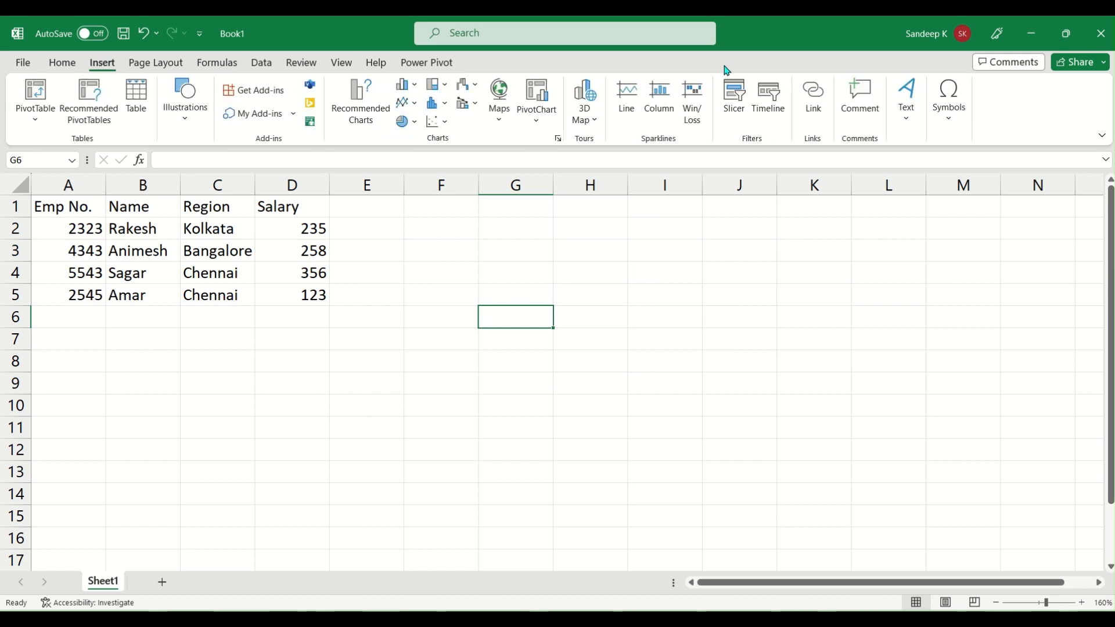
click(910, 107)
click(938, 110)
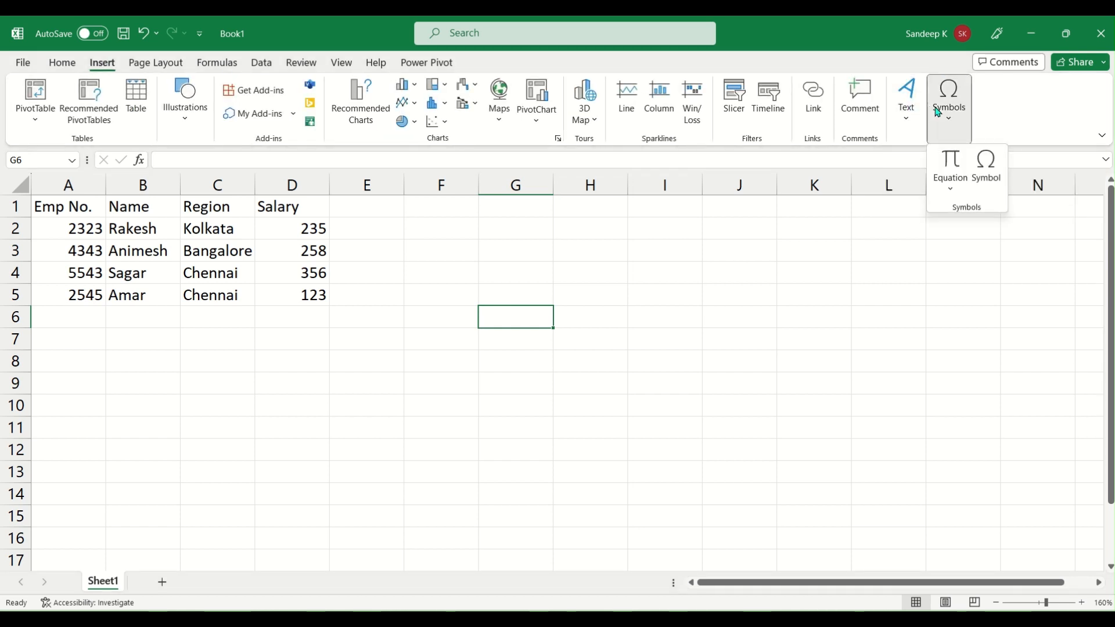
click(952, 187)
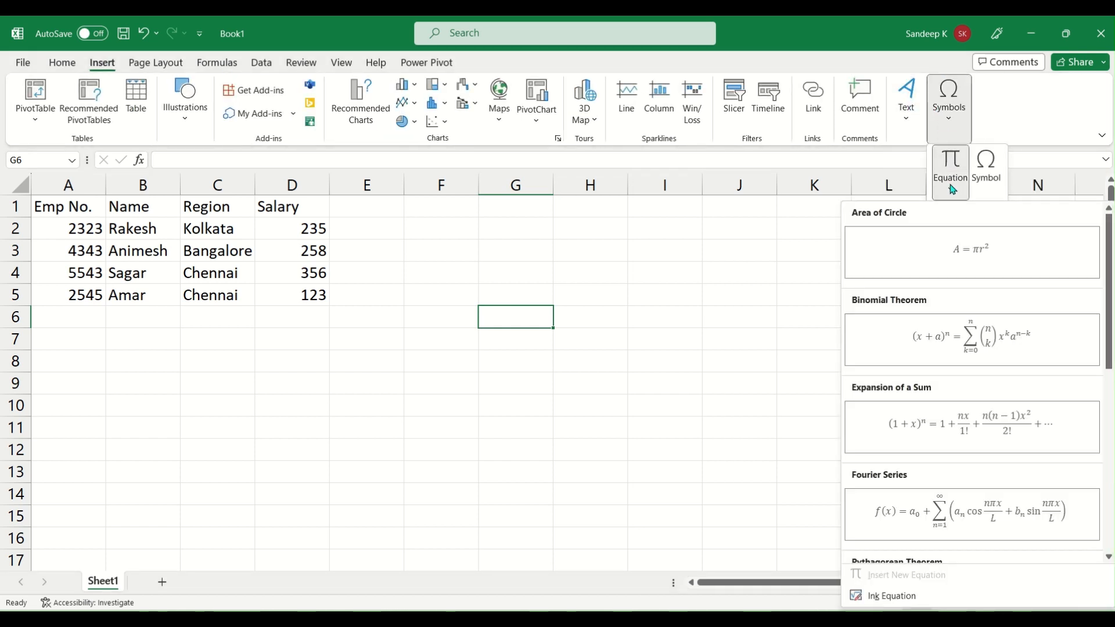
click(910, 115)
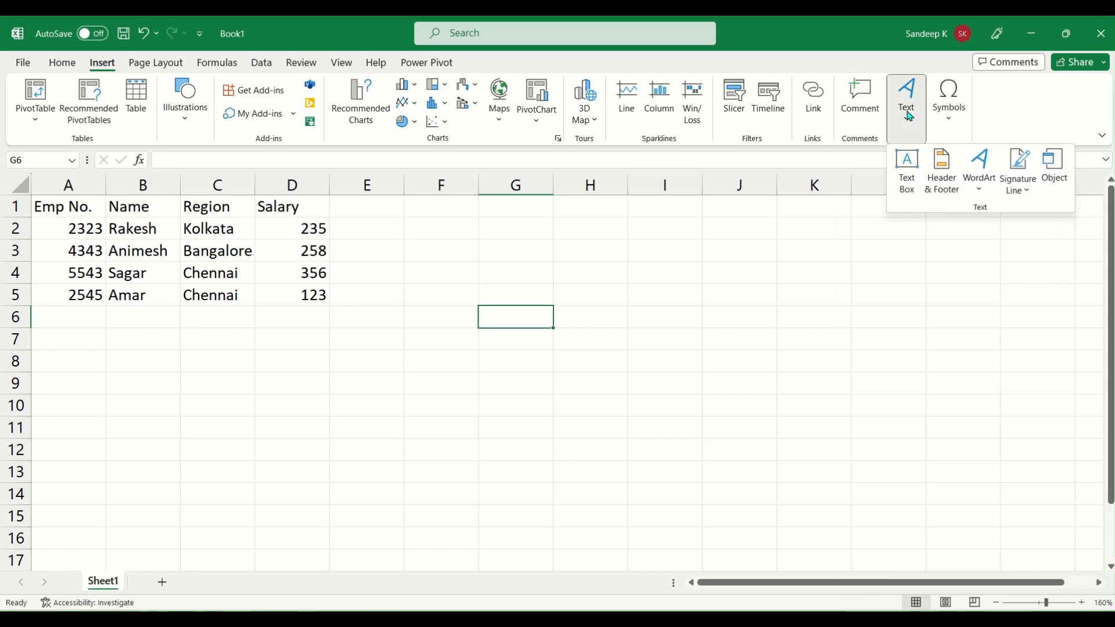
click(910, 116)
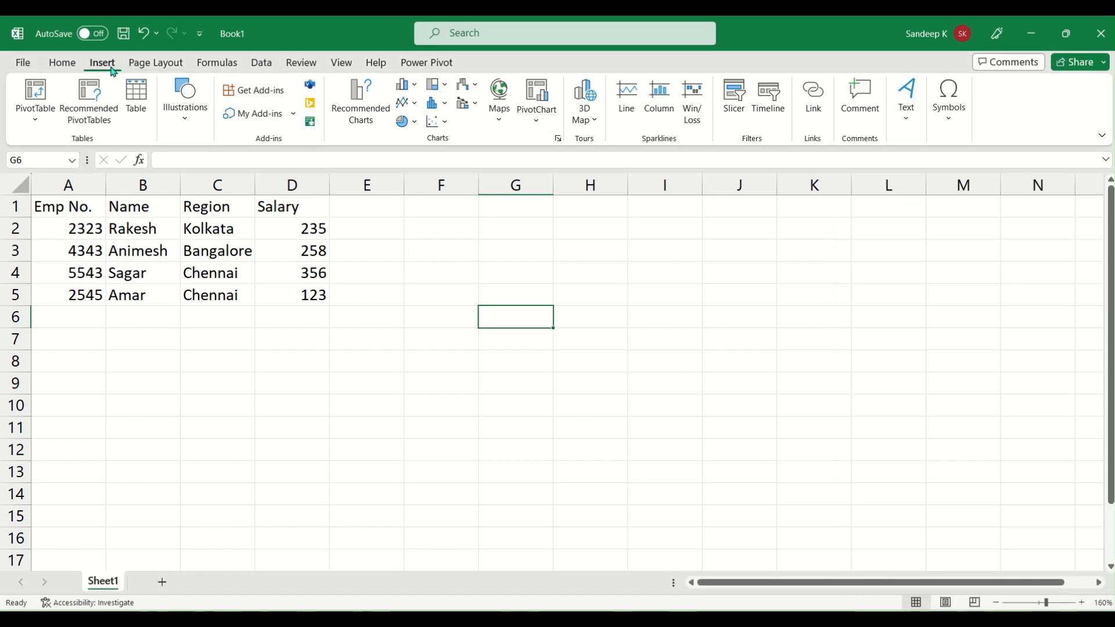
- Apply the Office theme to the workbook and review the available theme colour sets
click(146, 65)
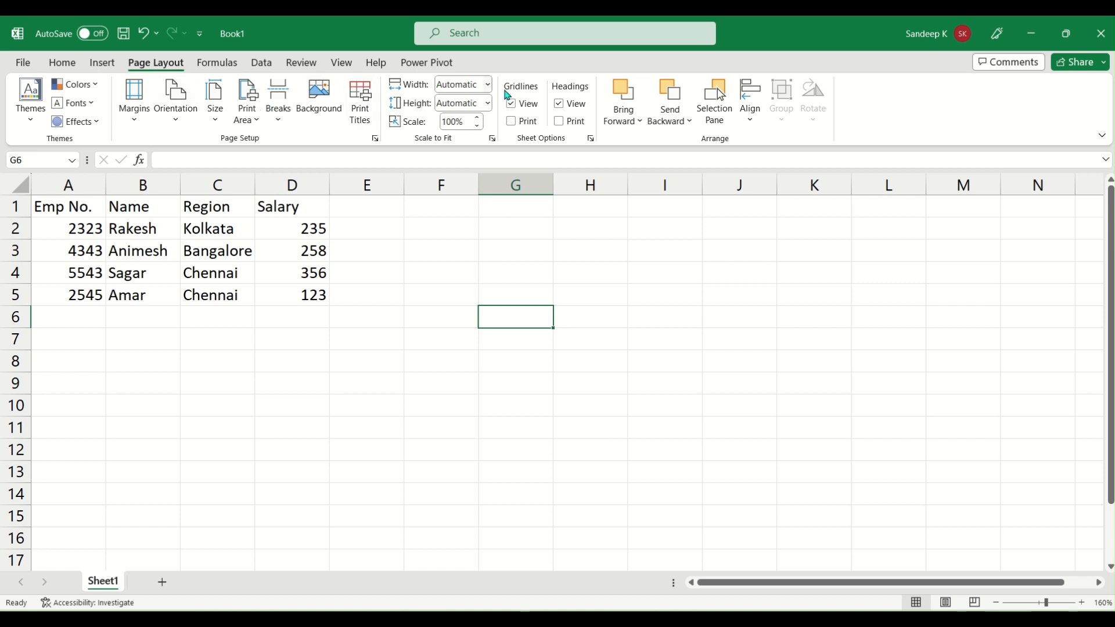
click(41, 110)
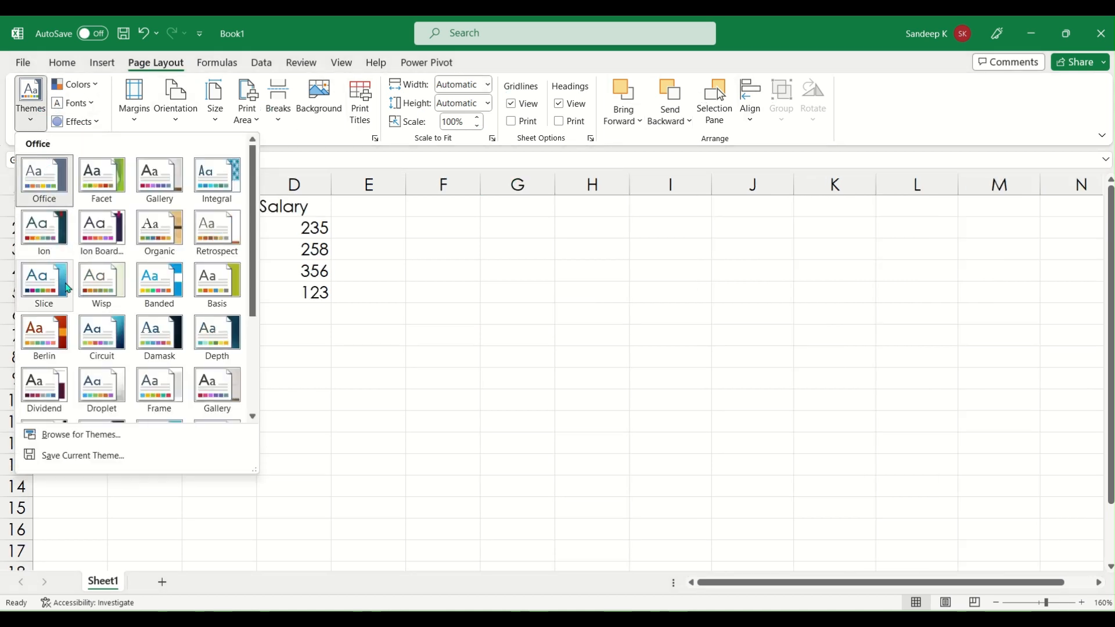
click(53, 178)
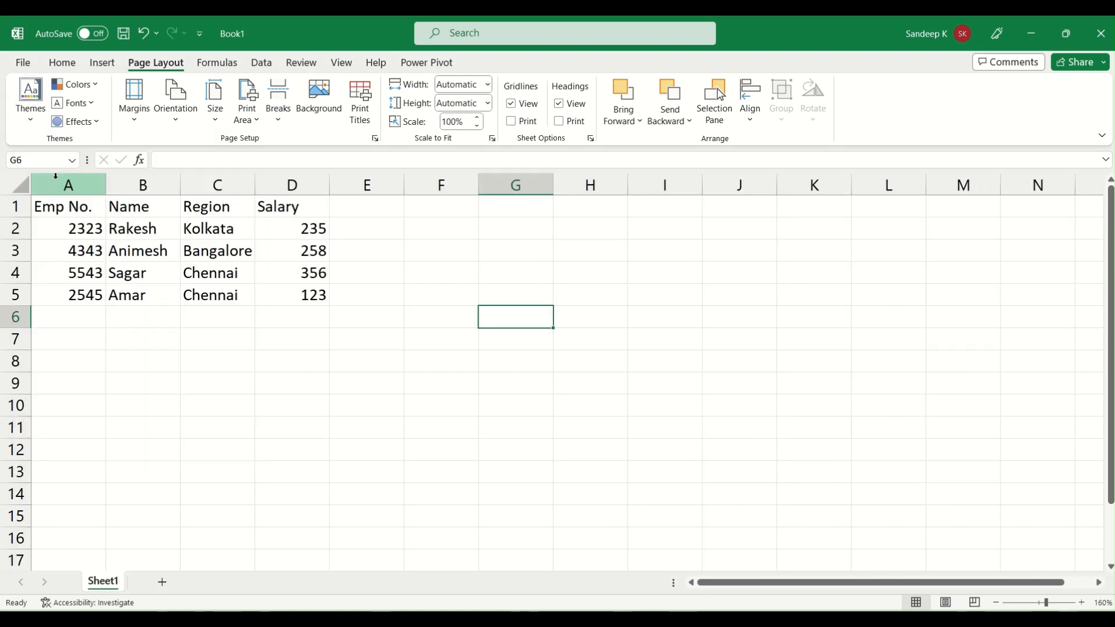
click(92, 86)
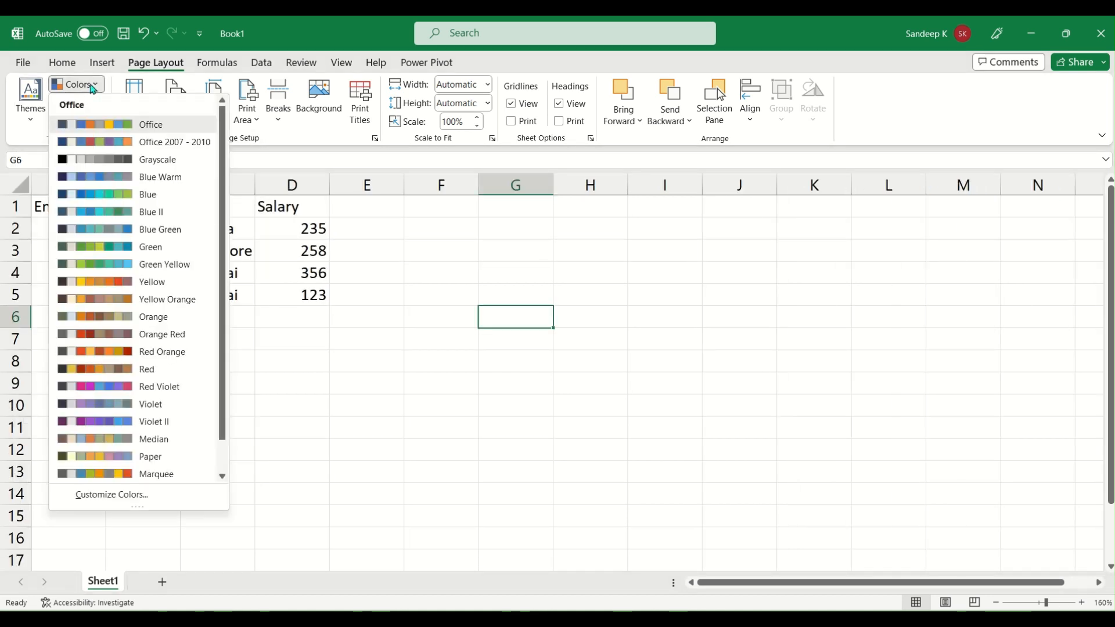
click(92, 87)
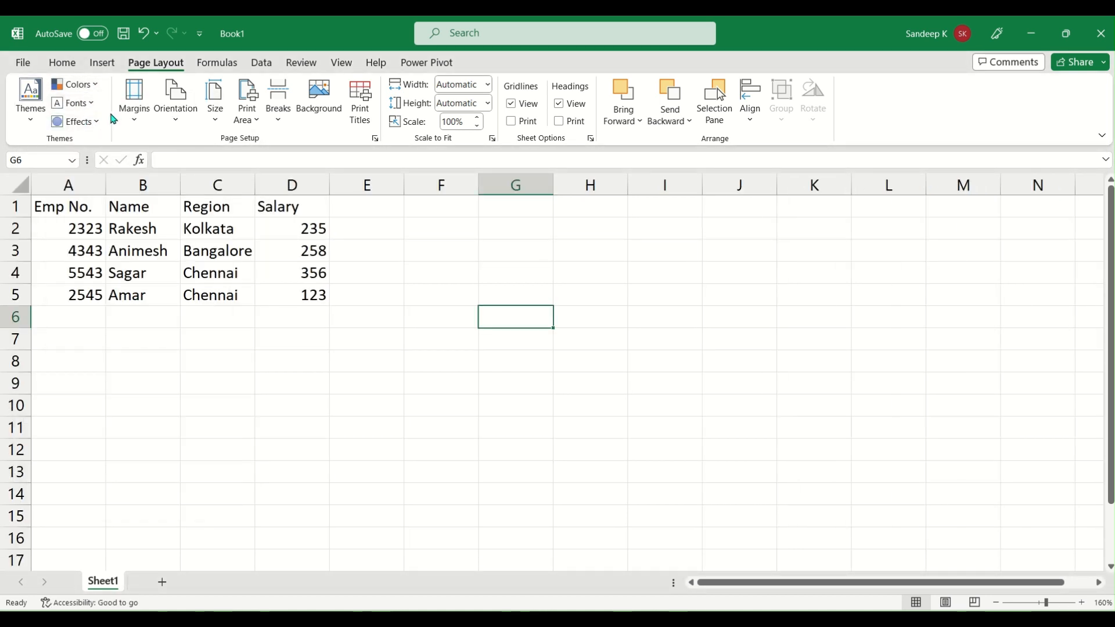
- Set the page margins to Normal and review the page orientation choices
click(139, 122)
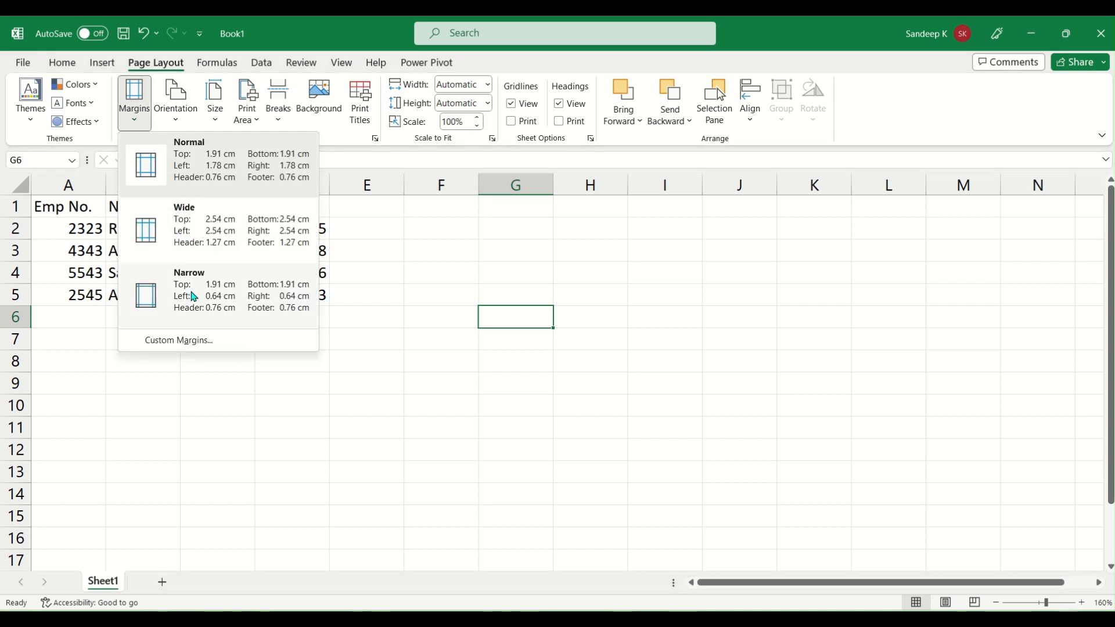
click(186, 167)
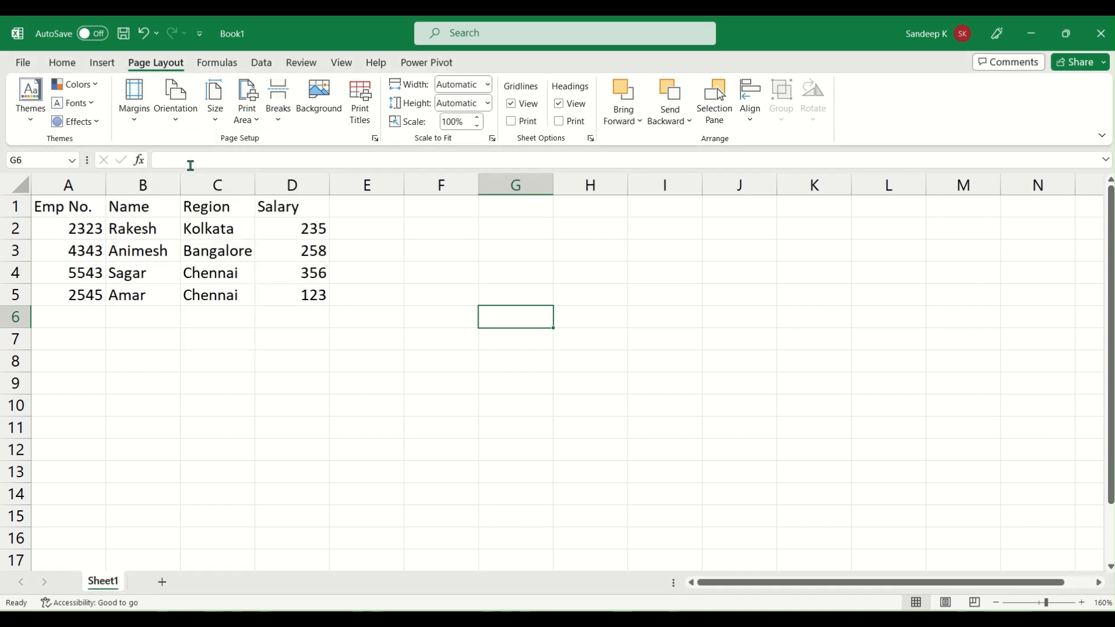
click(177, 118)
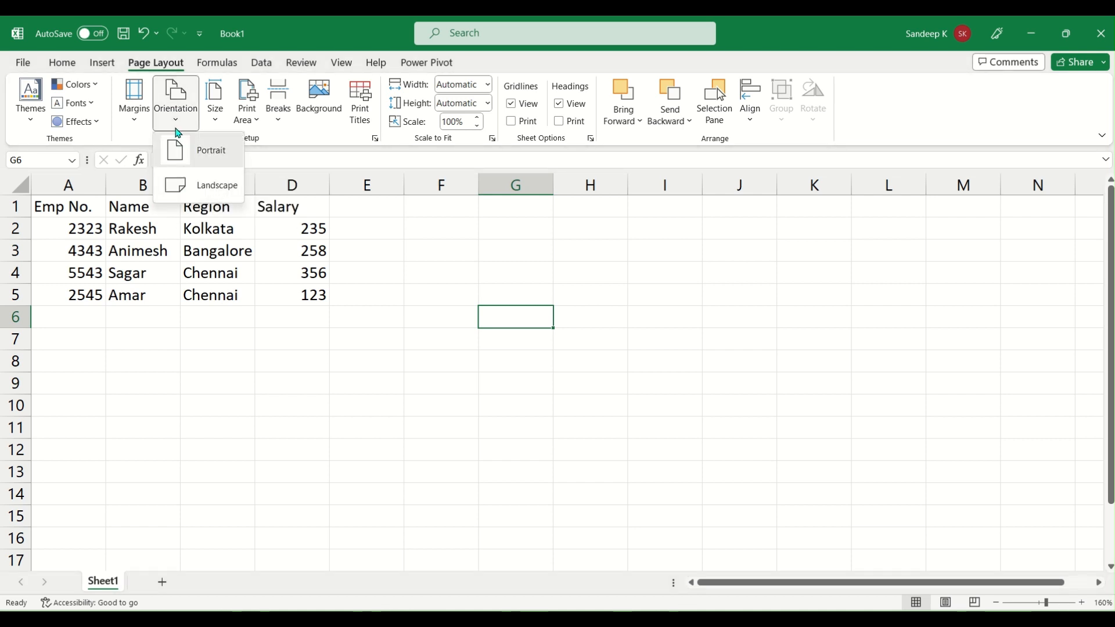
click(187, 194)
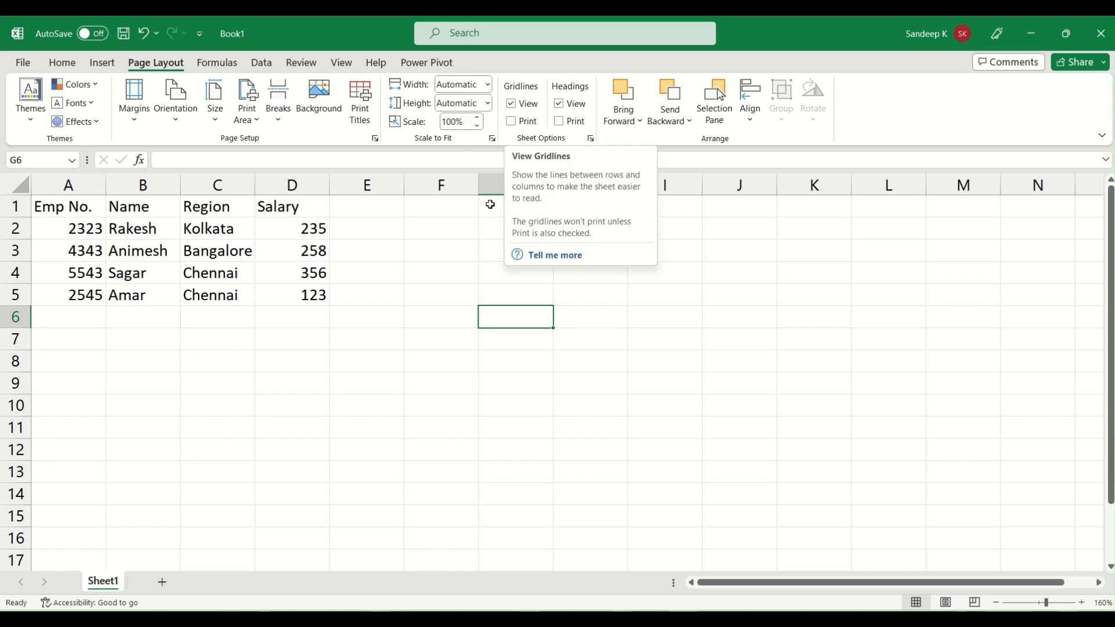
- Hide the worksheet gridlines and show them again to compare both views
click(281, 342)
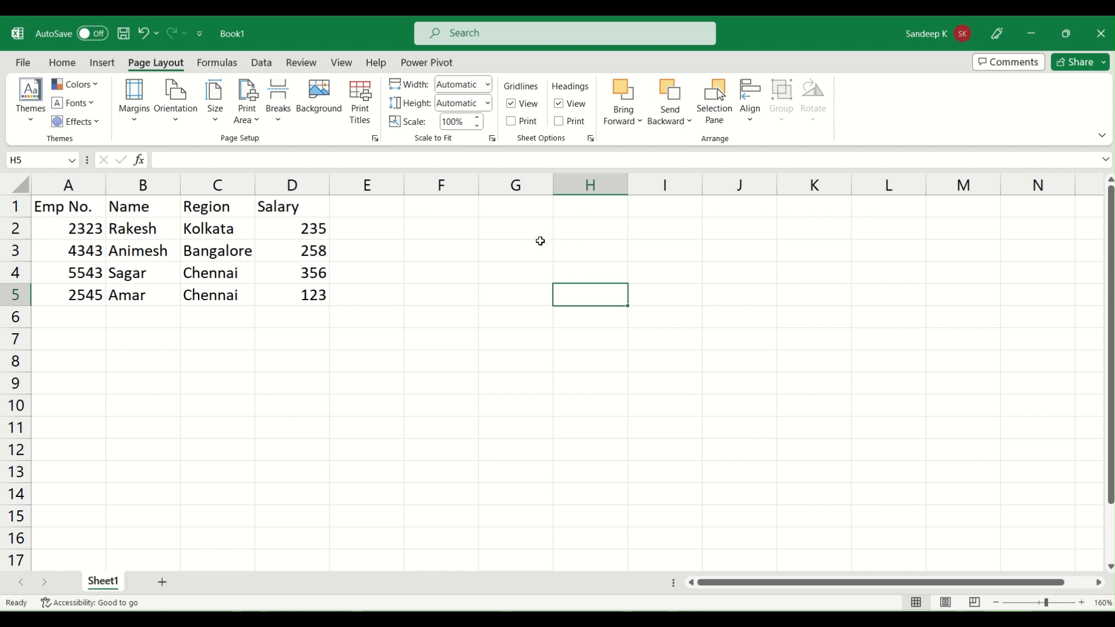
click(514, 106)
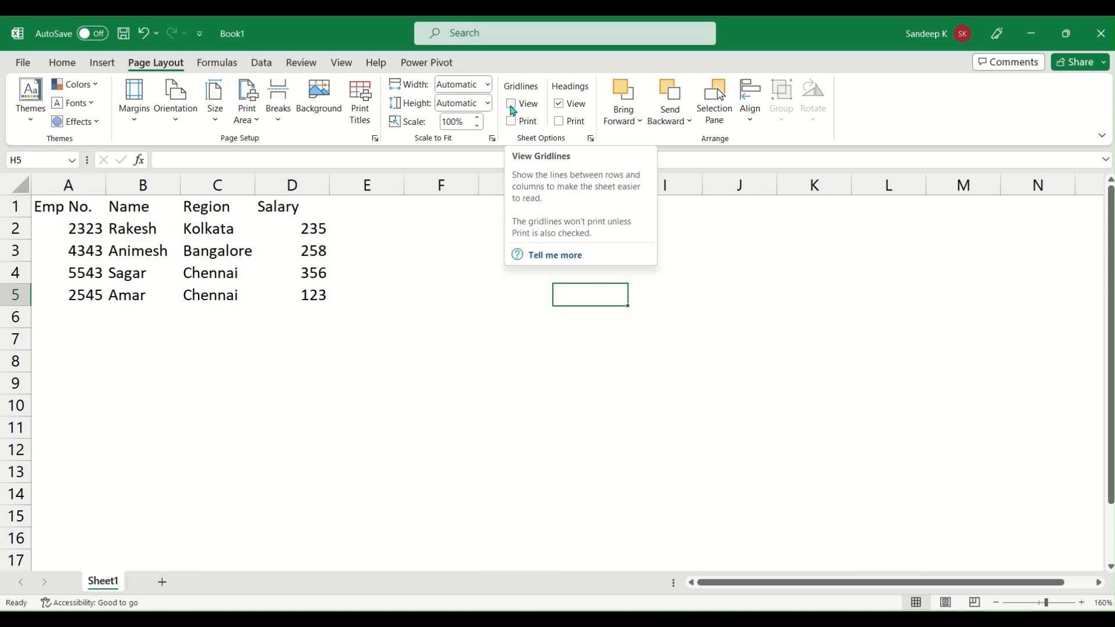
click(514, 108)
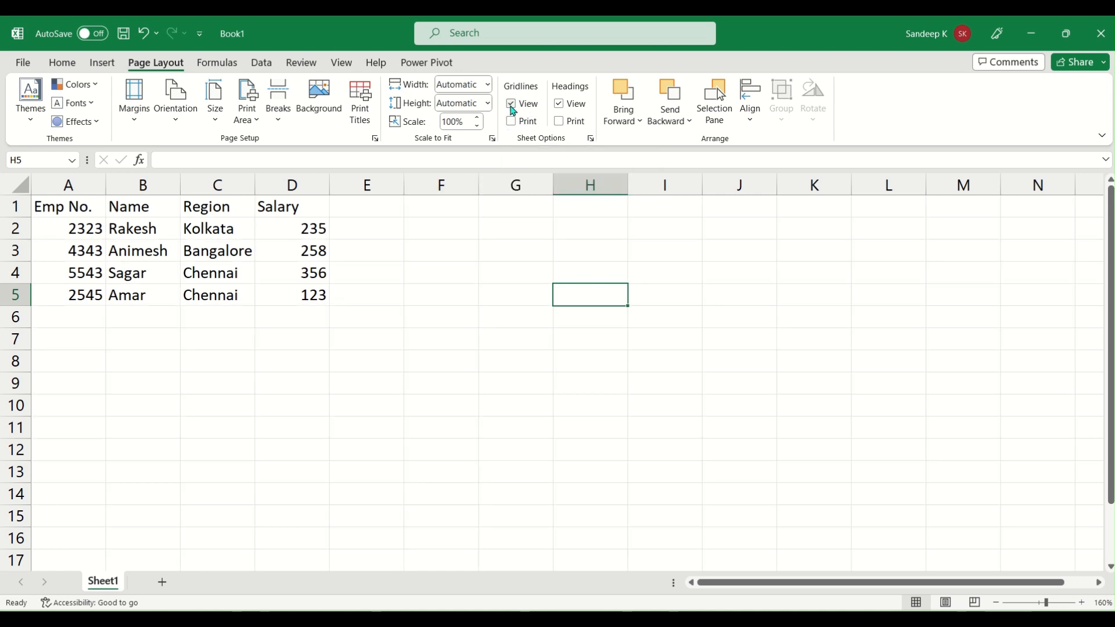
click(511, 107)
click(509, 109)
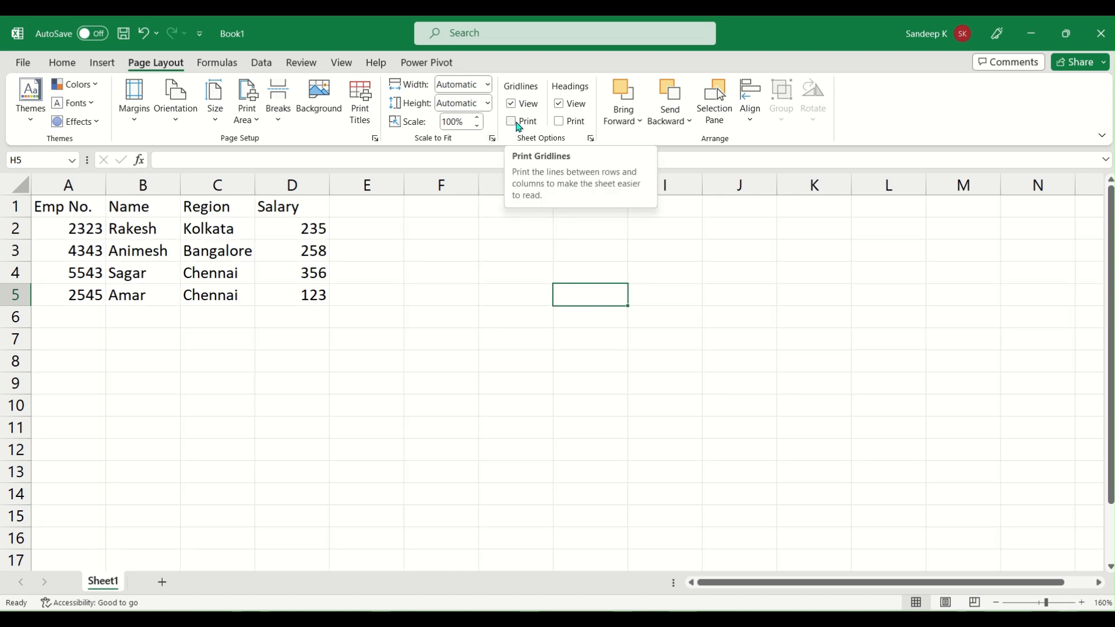
- Switch gridline printing on and off, and hide and restore the row and column headings
click(524, 124)
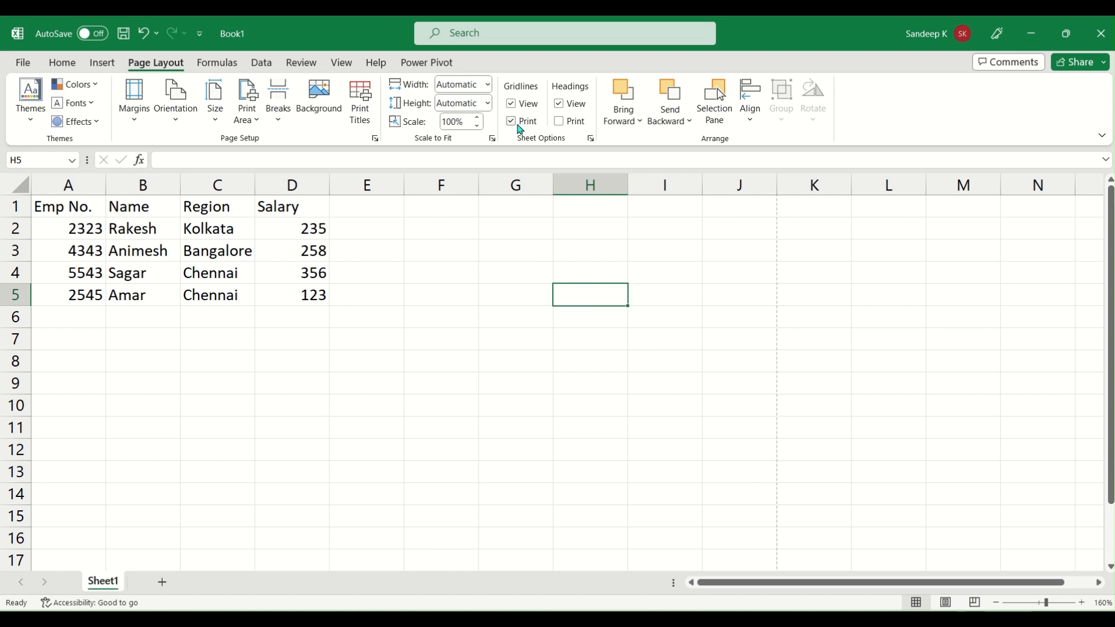
click(519, 126)
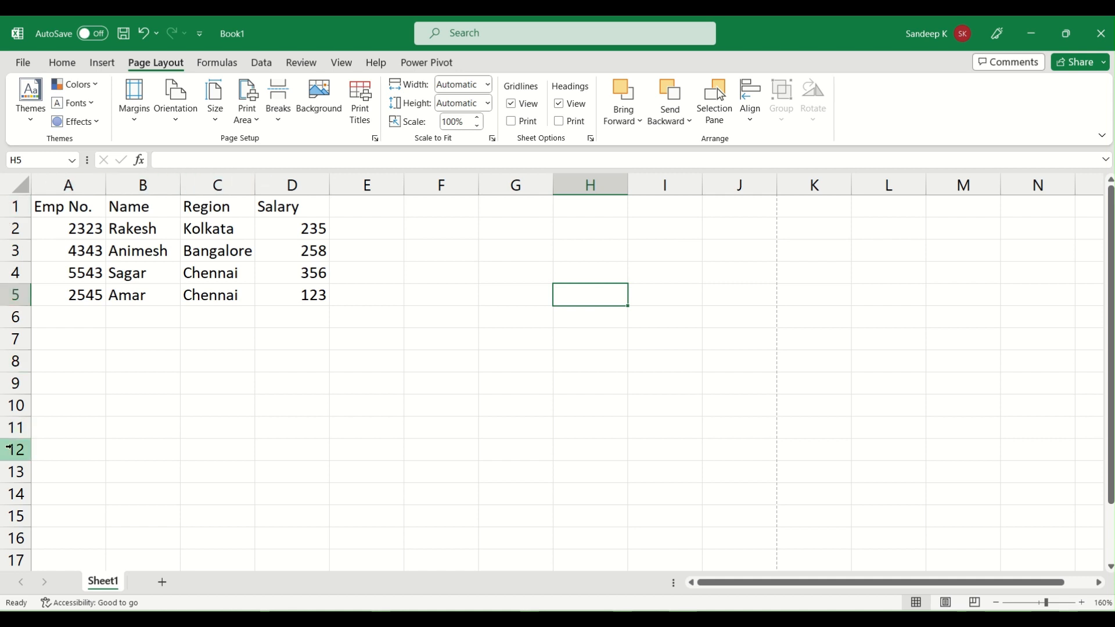
click(559, 104)
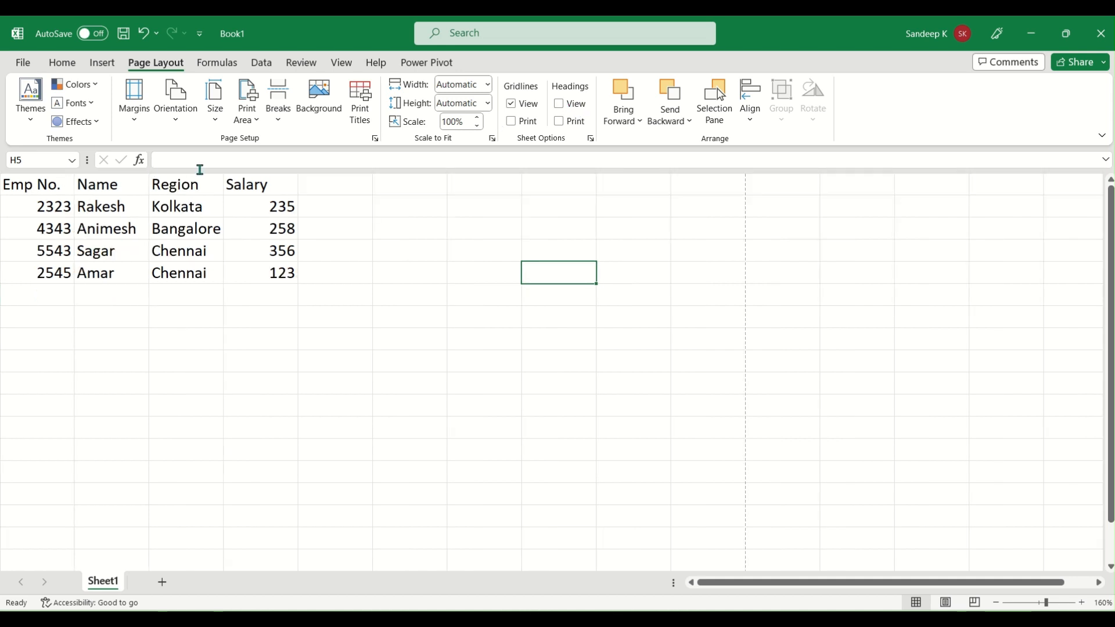
click(572, 113)
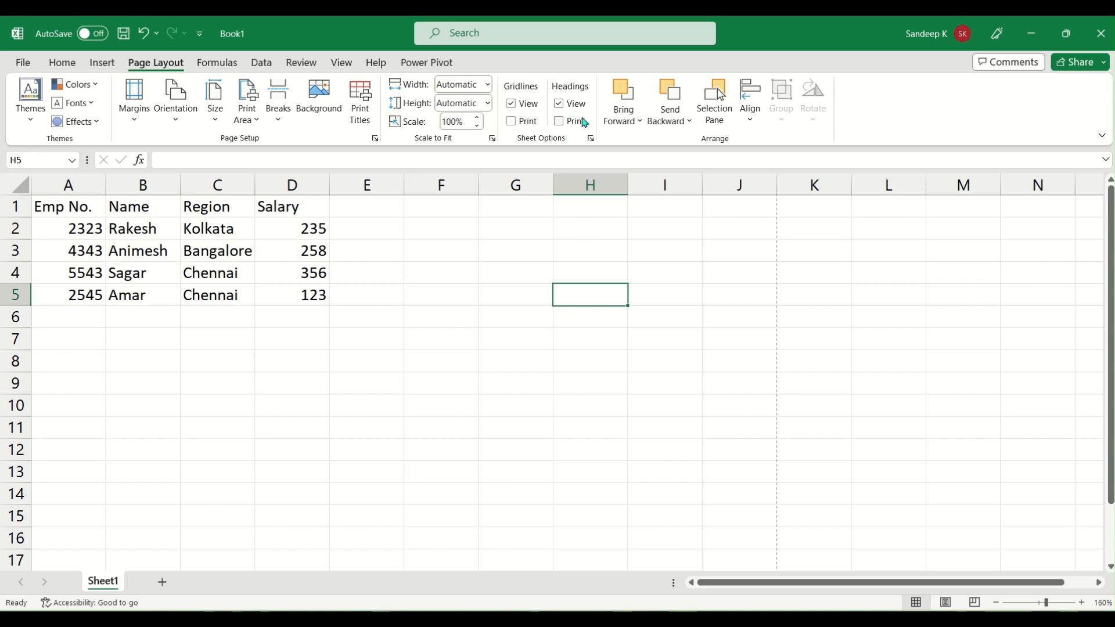
- Check the Bring Forward options and bring up the formula tools
click(628, 125)
click(629, 125)
click(214, 69)
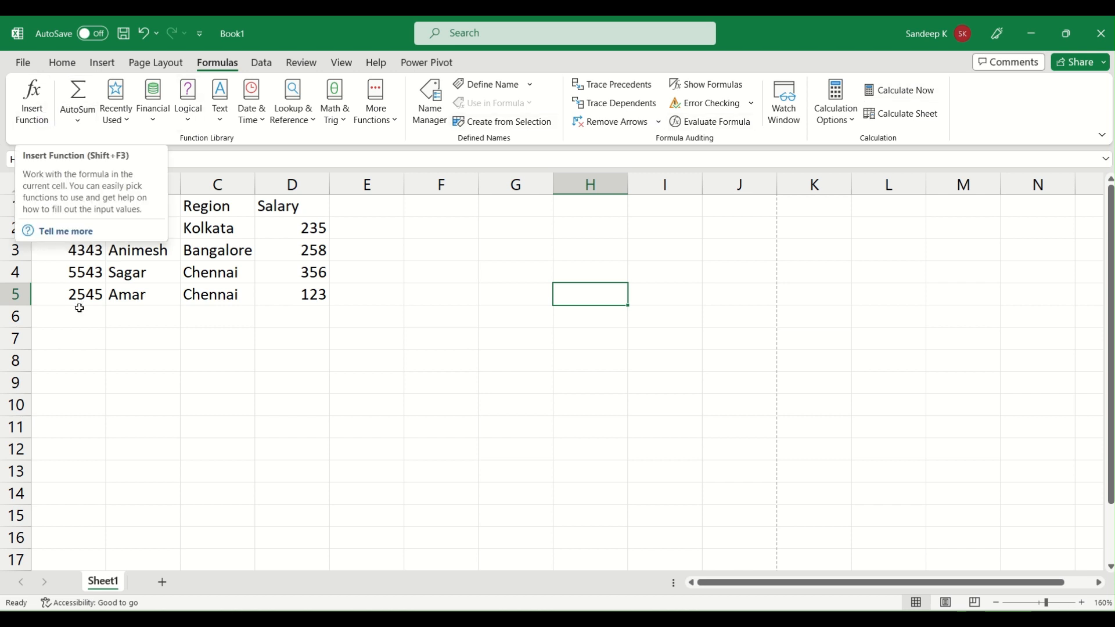
- Enter the number 33 in both cell F2 and cell F3
click(69, 338)
click(452, 237)
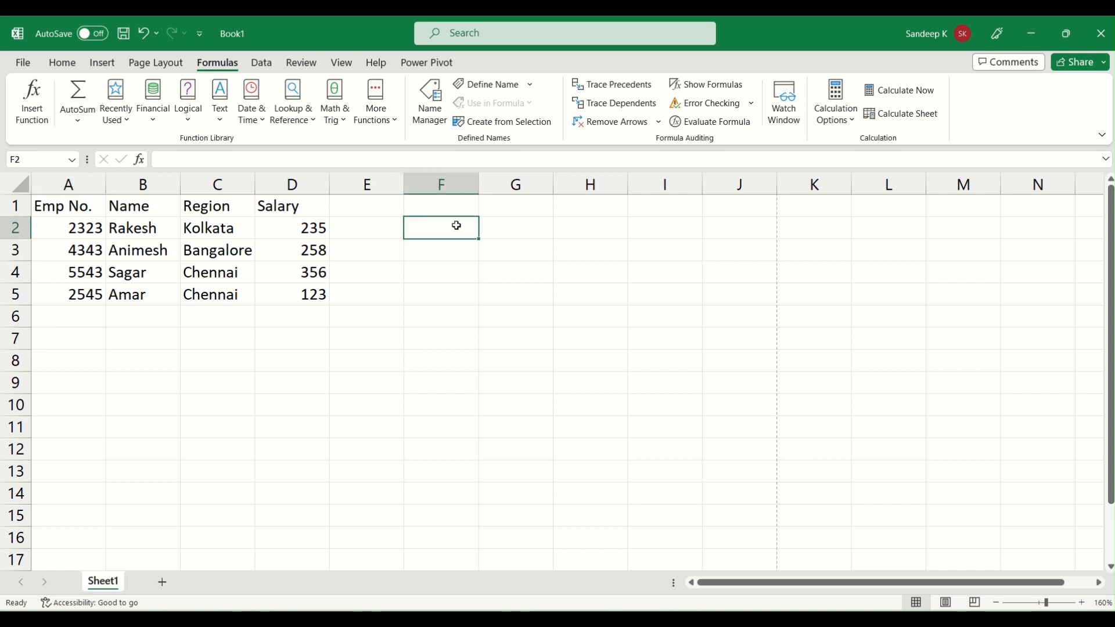
click(456, 264)
click(460, 247)
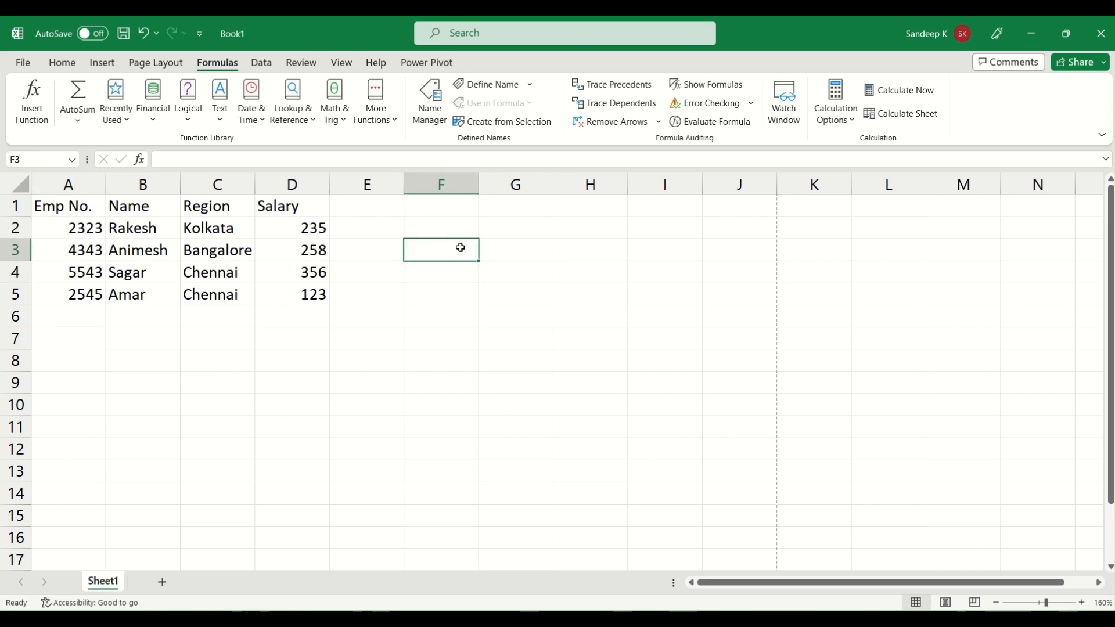
key(Up)
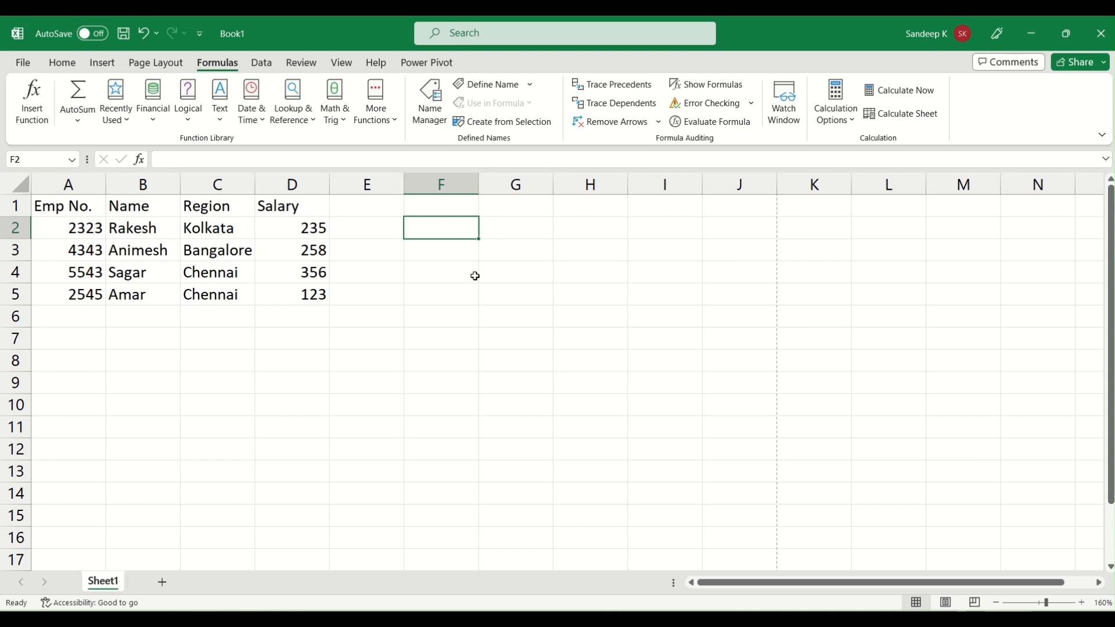
text(33)
key(Return)
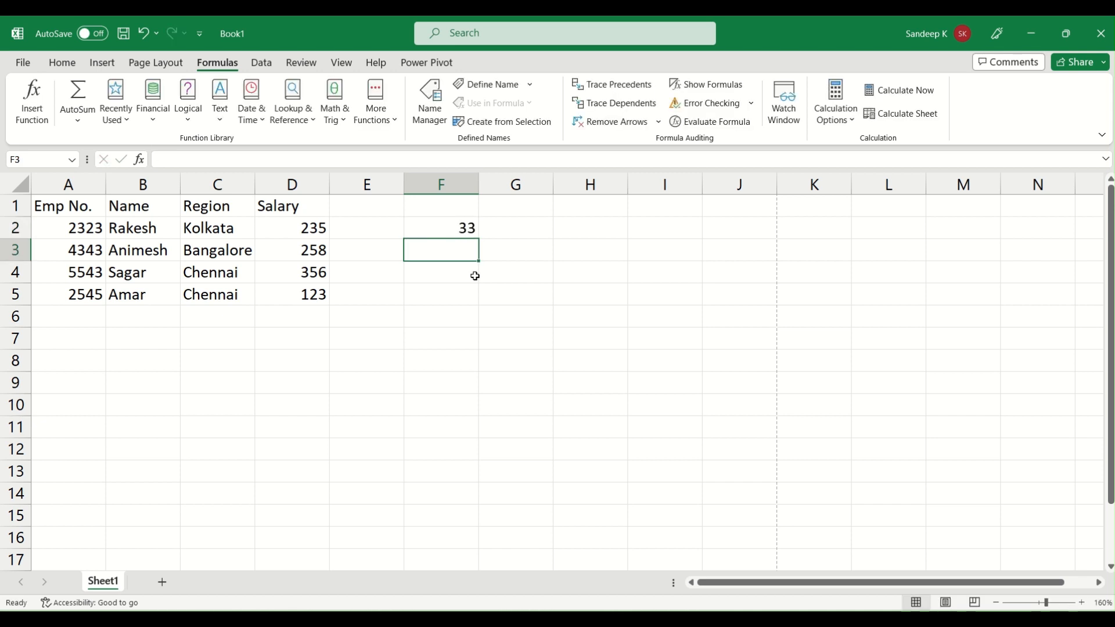
text(33)
key(Return)
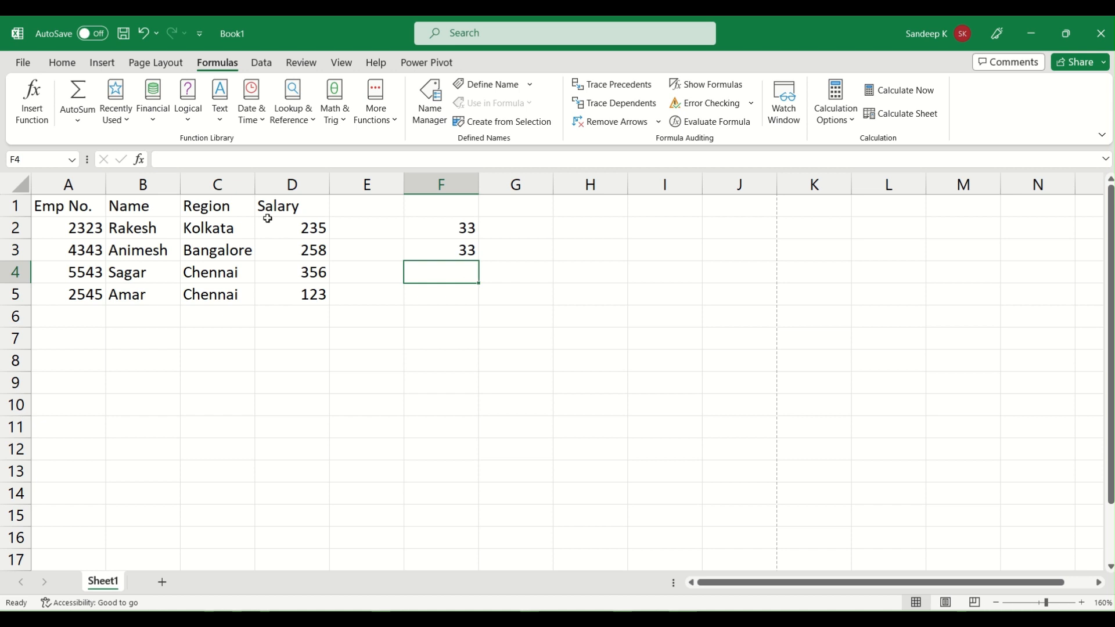
click(26, 118)
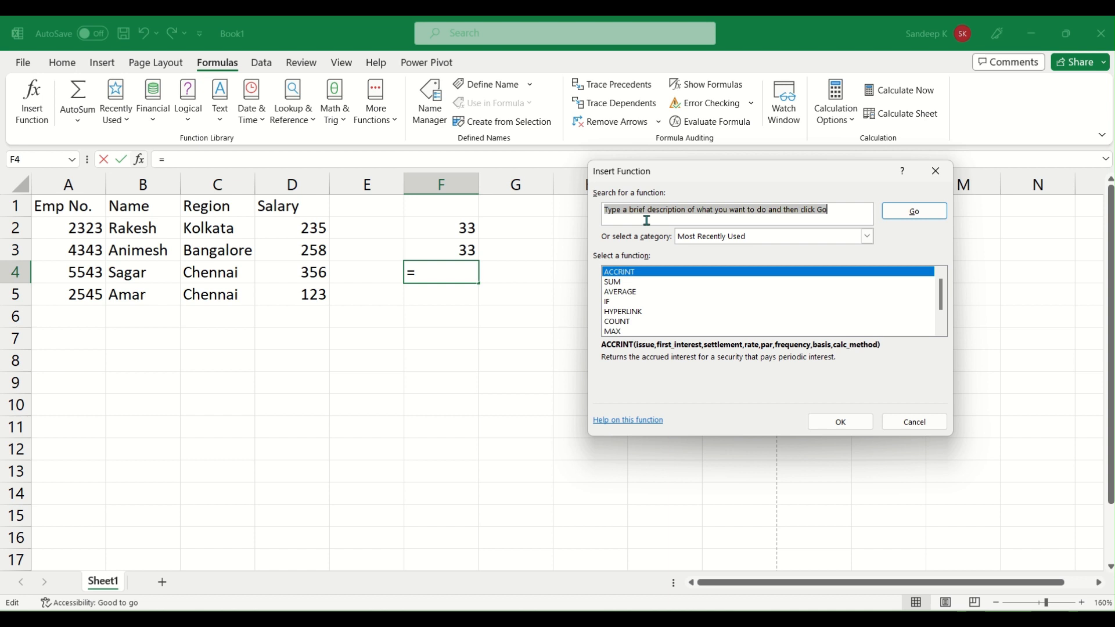
click(638, 283)
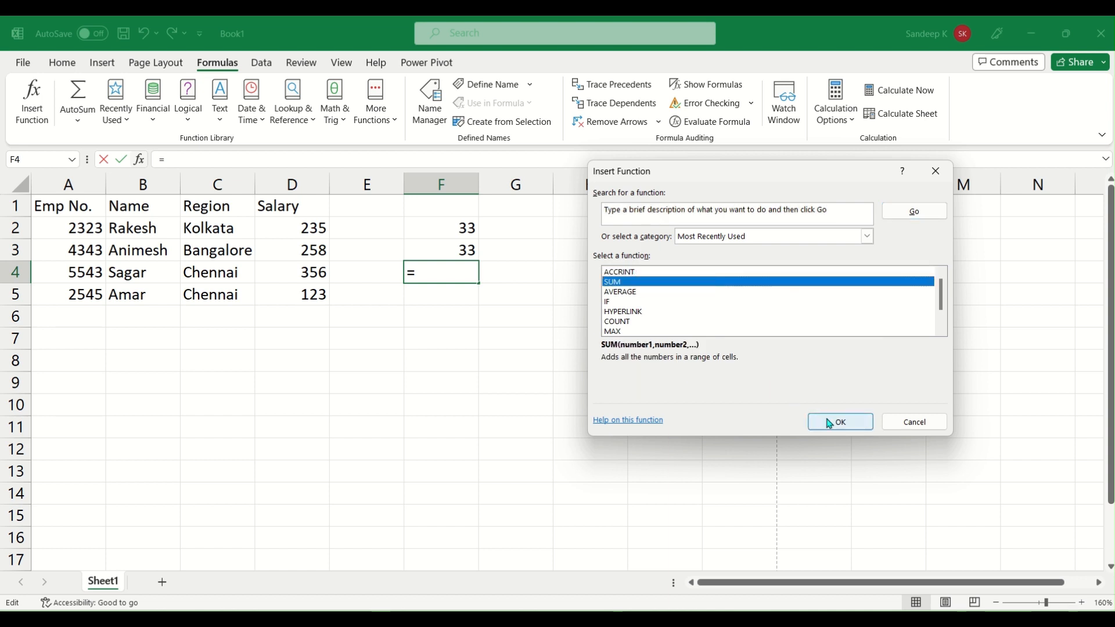
click(935, 171)
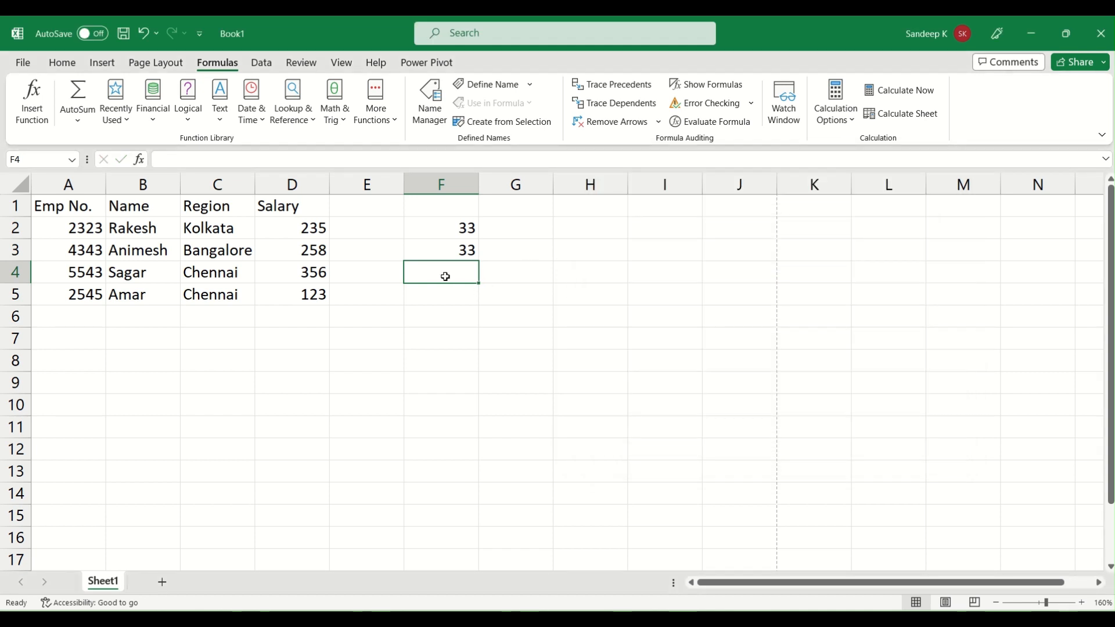
- Add the two numbers in cell F4 with =SUM(F2, F3) and make the result bold
double_click(445, 276)
text(=)
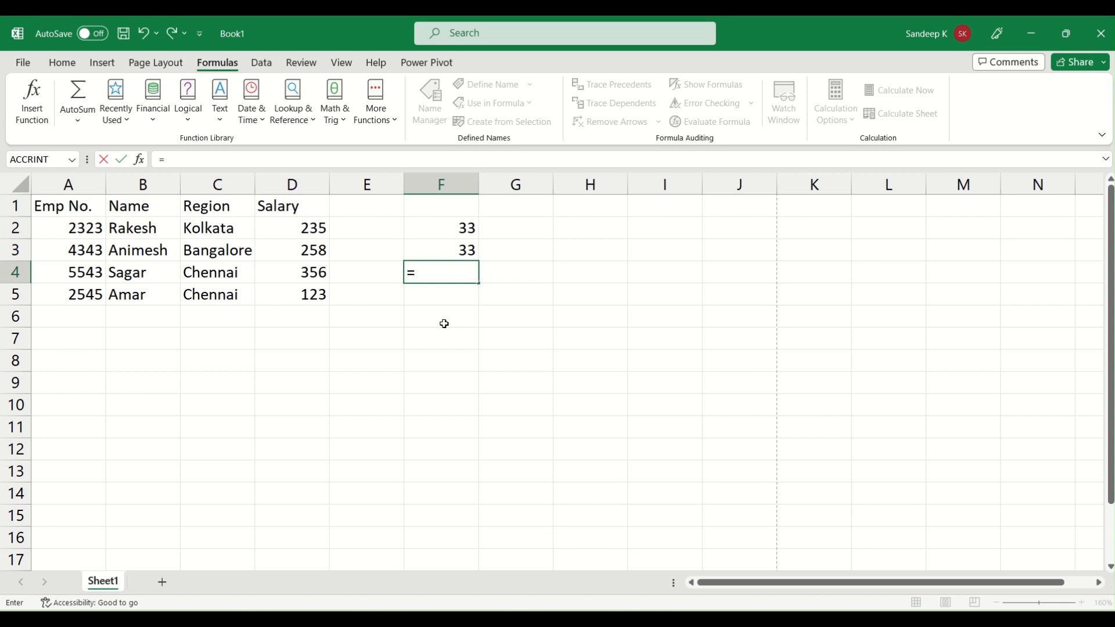
text(sum)
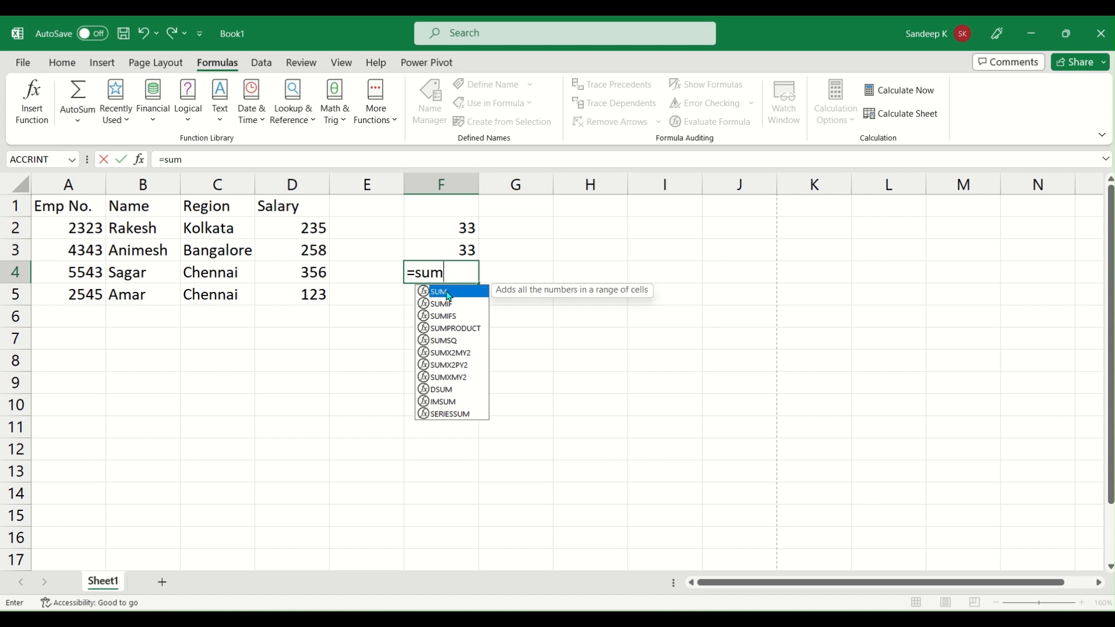
double_click(449, 296)
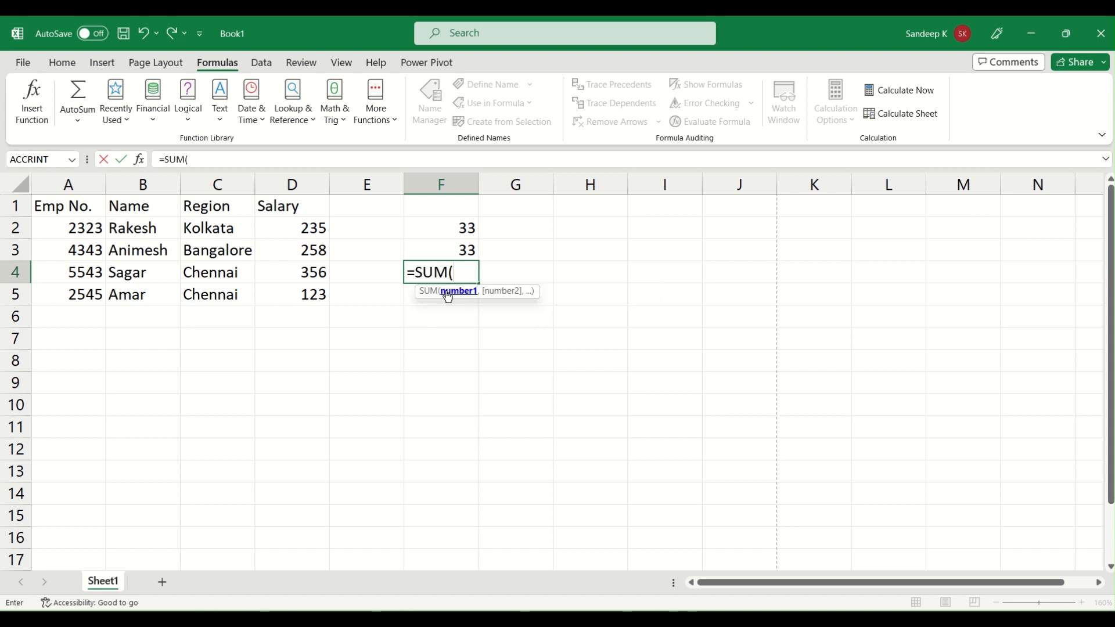
click(470, 226)
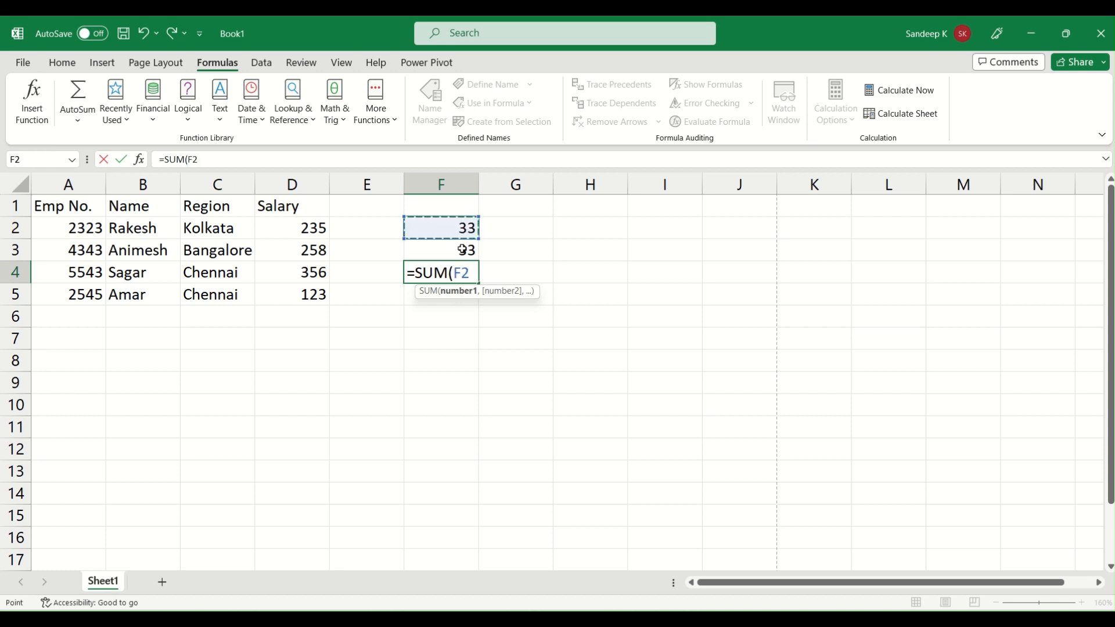
text(,)
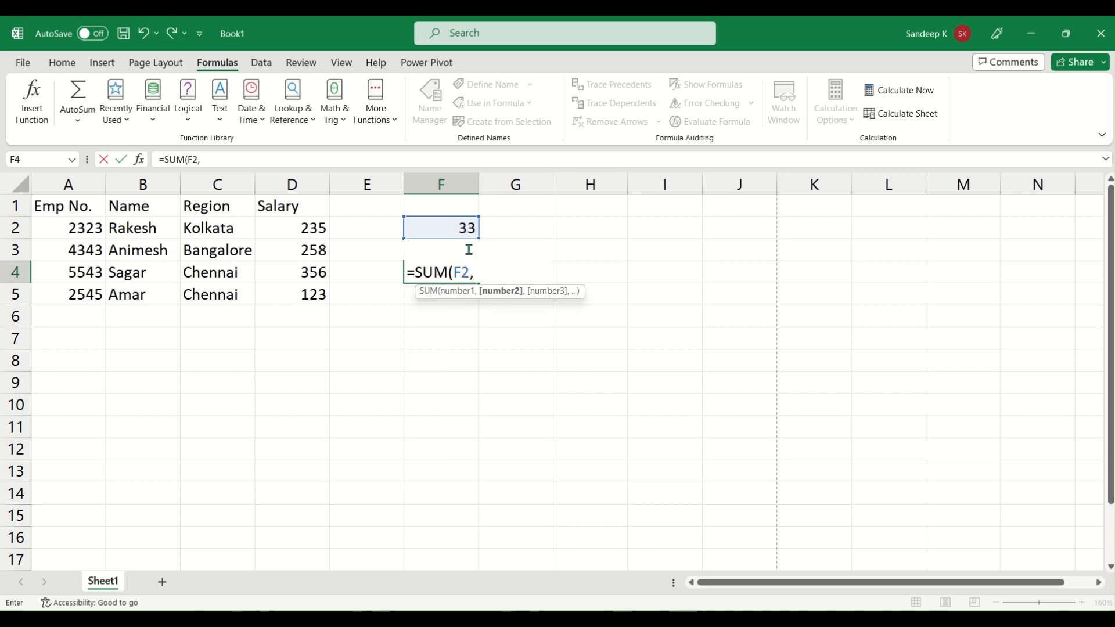
key(F2)
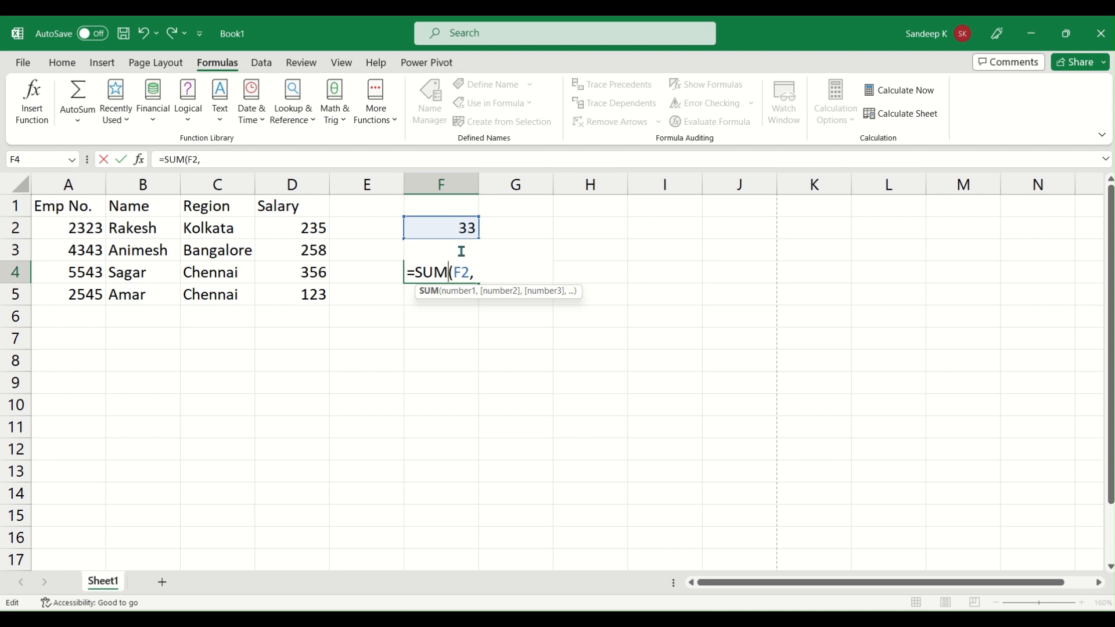
click(485, 271)
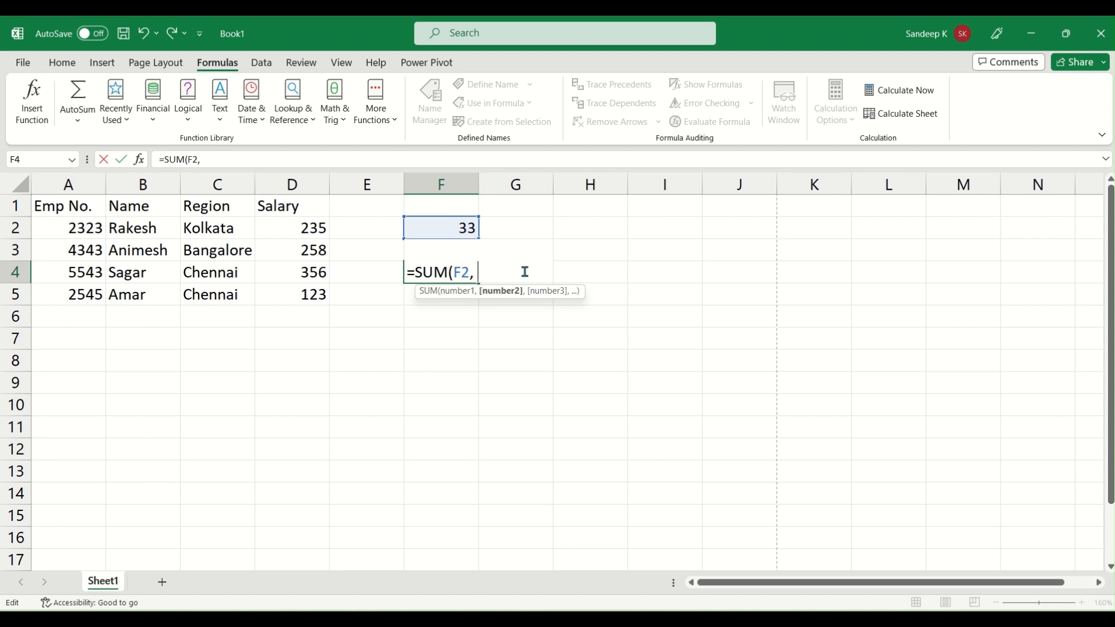
text(F)
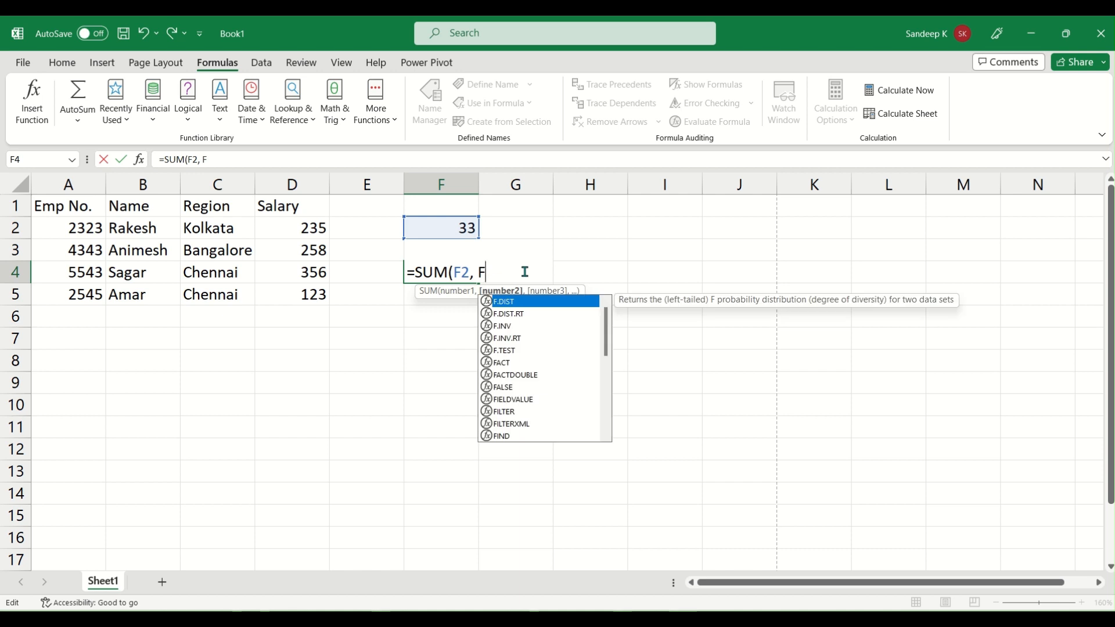
text(3)
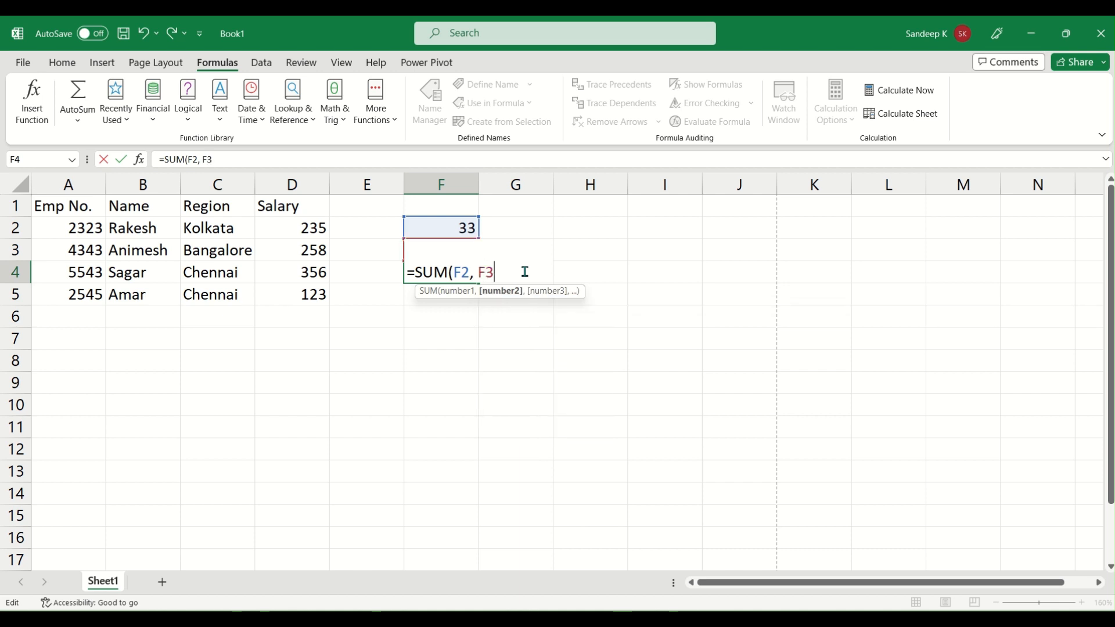
text())
key(Return)
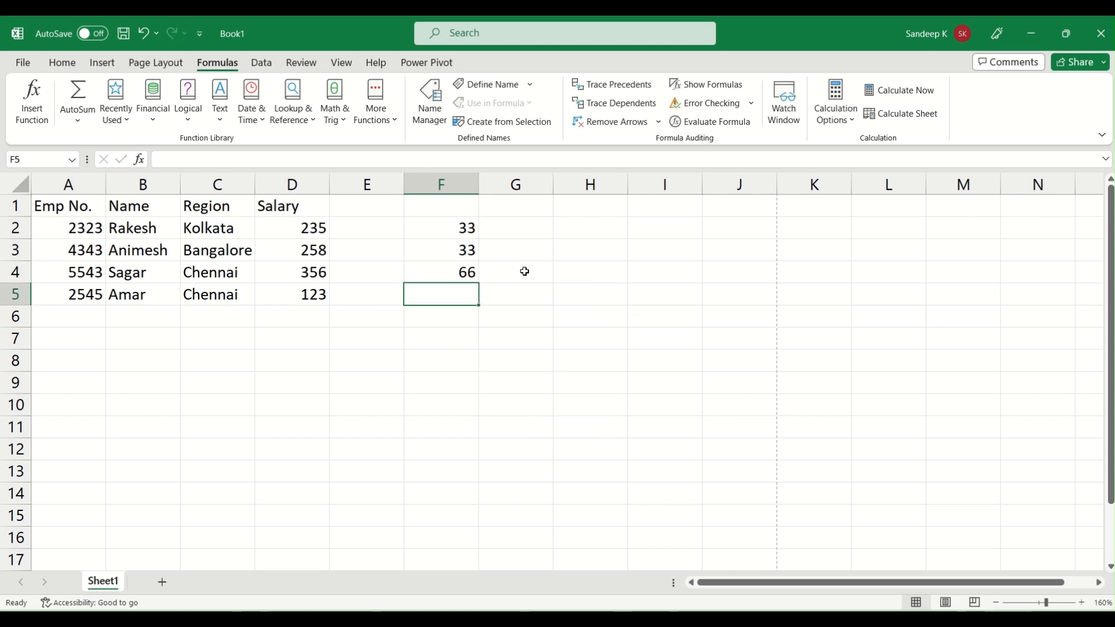
key(Up)
key(ctrl+b)
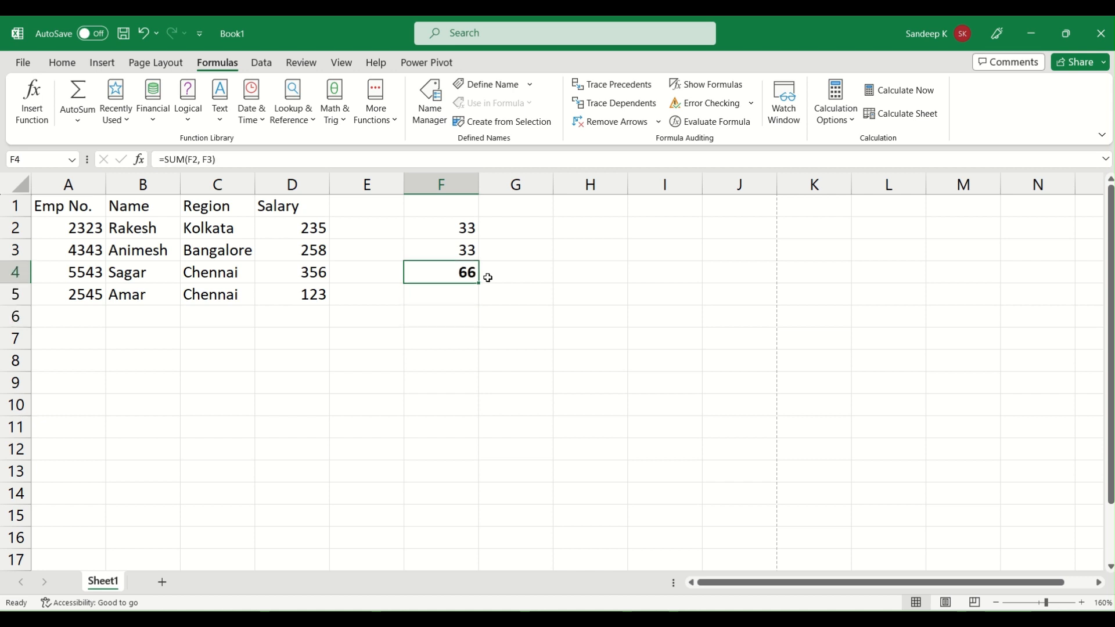
- Remove the sample numbers and their sum from column F
click(465, 227)
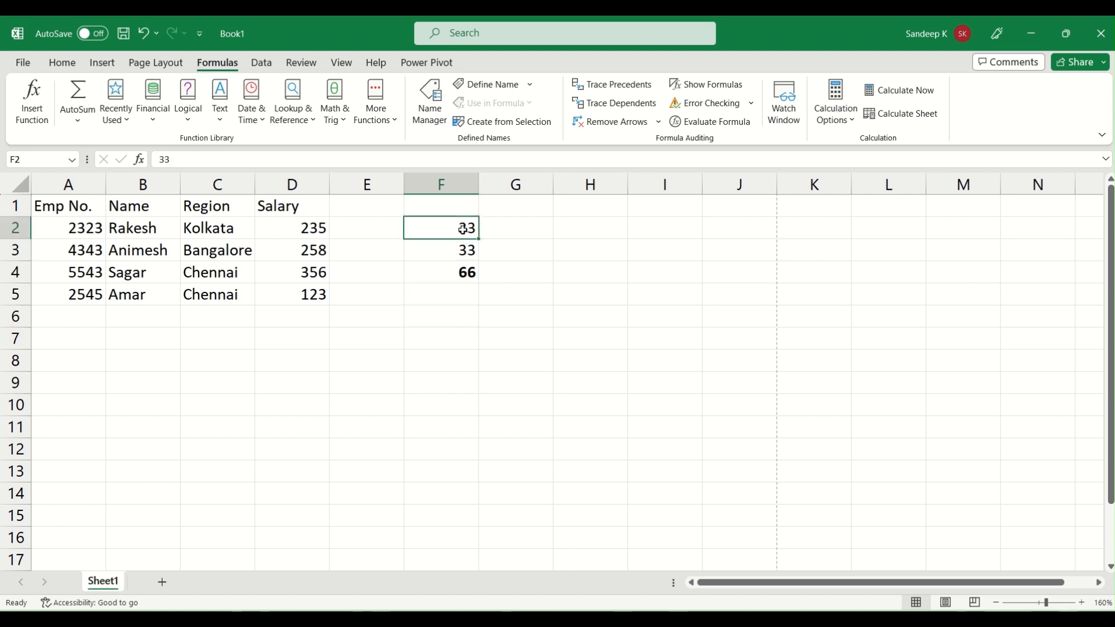
right_click(465, 185)
click(484, 352)
- Enter the number 33 in both cell G2 and cell G3
click(510, 222)
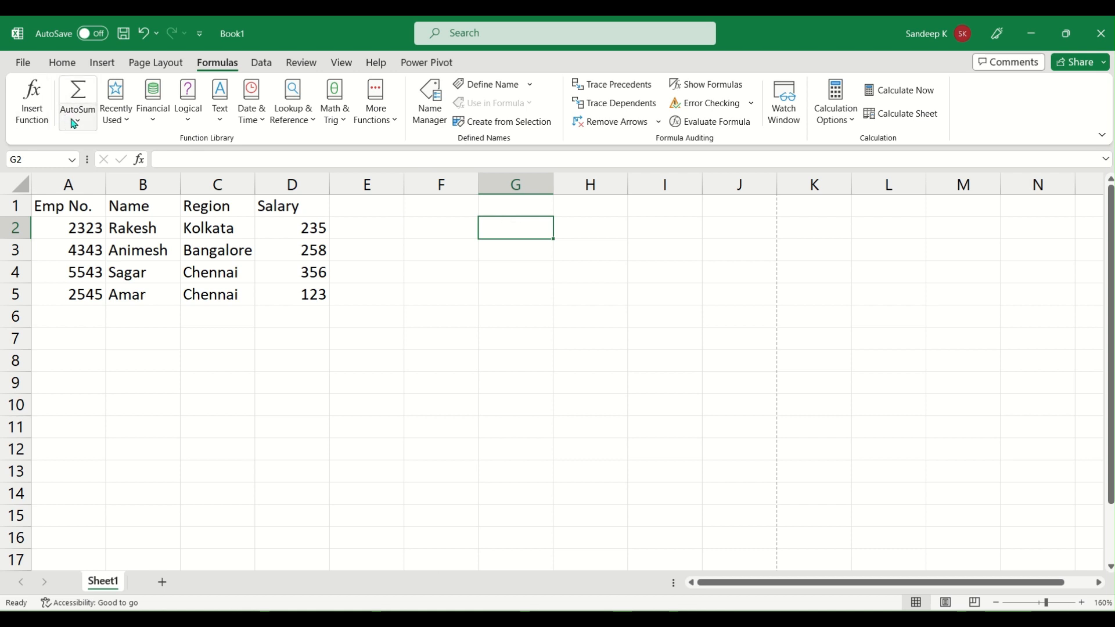
text(33)
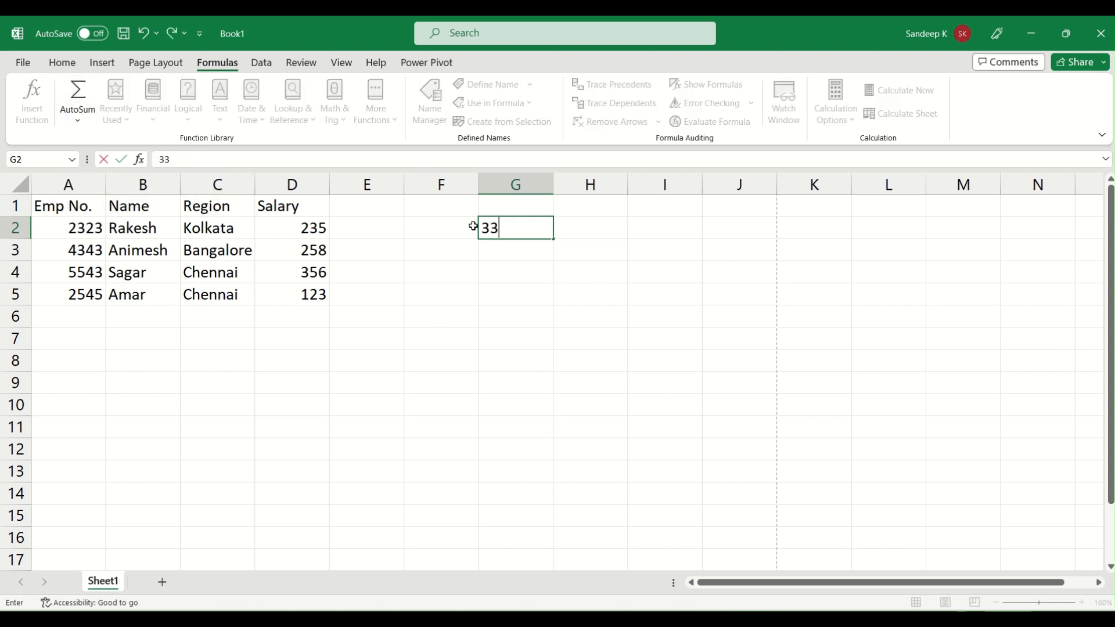
key(Return)
text(33)
key(Return)
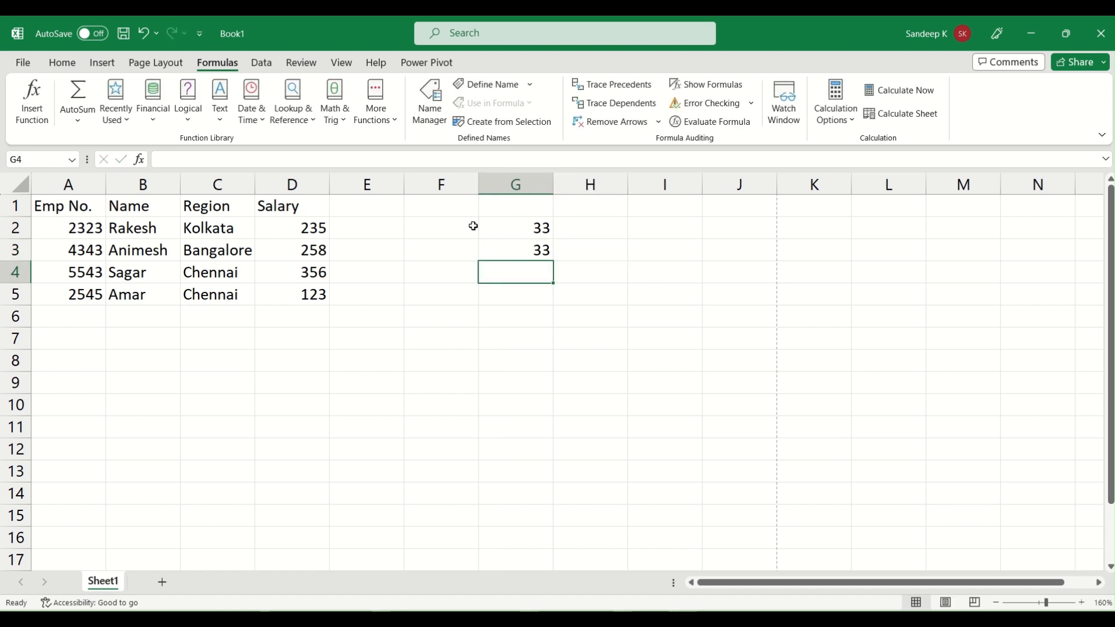
- Total G2:G3 in cell G4 with AutoSum and clear that total again
click(78, 94)
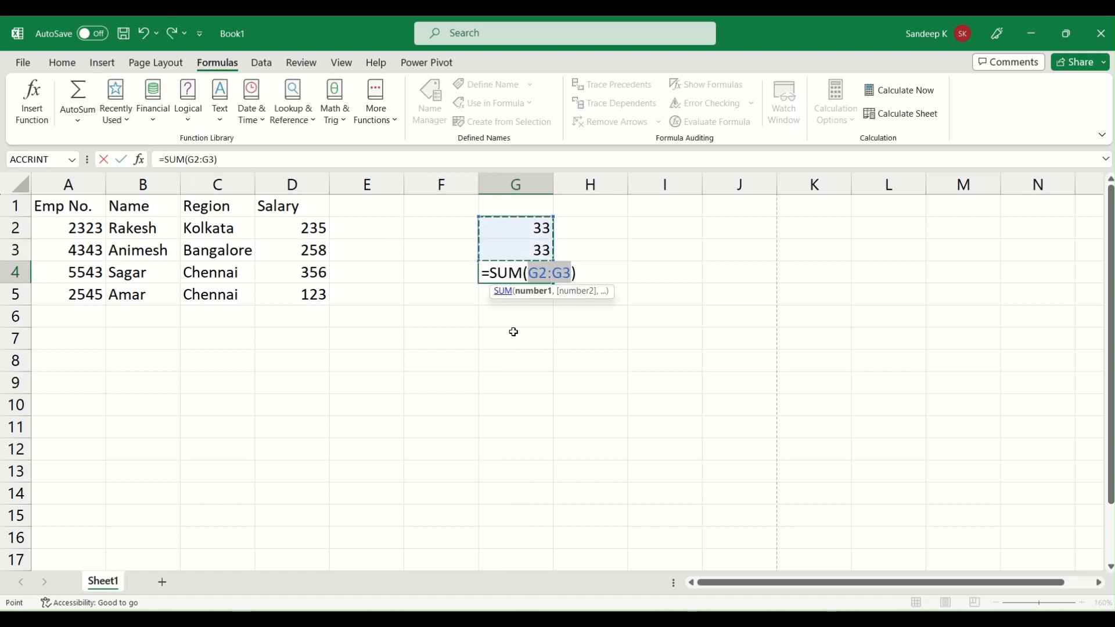
key(Return)
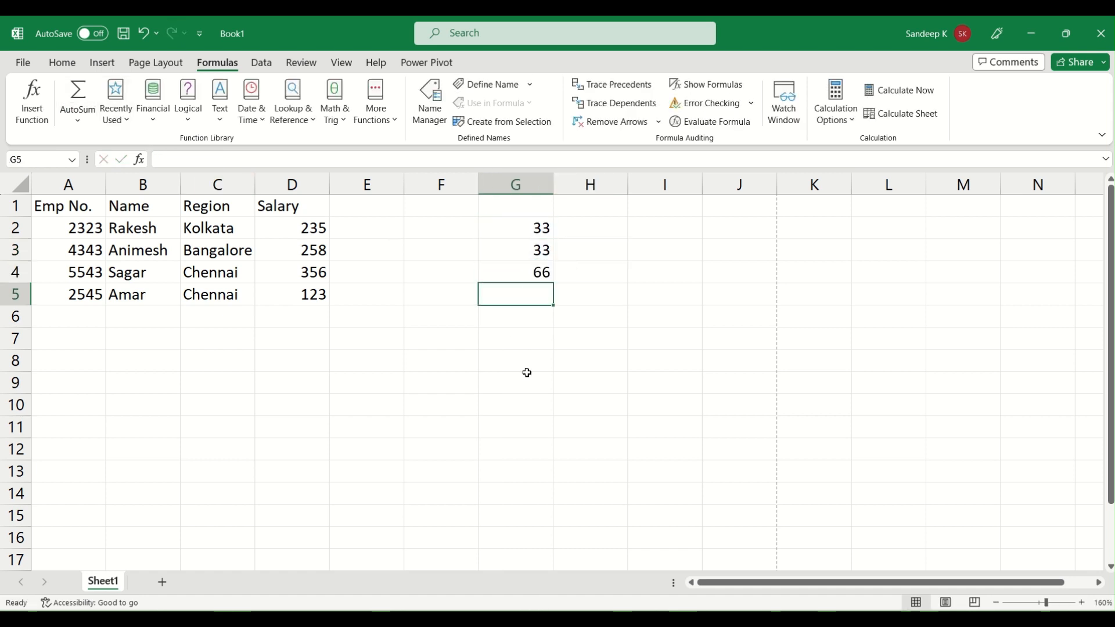
click(539, 267)
key(Delete)
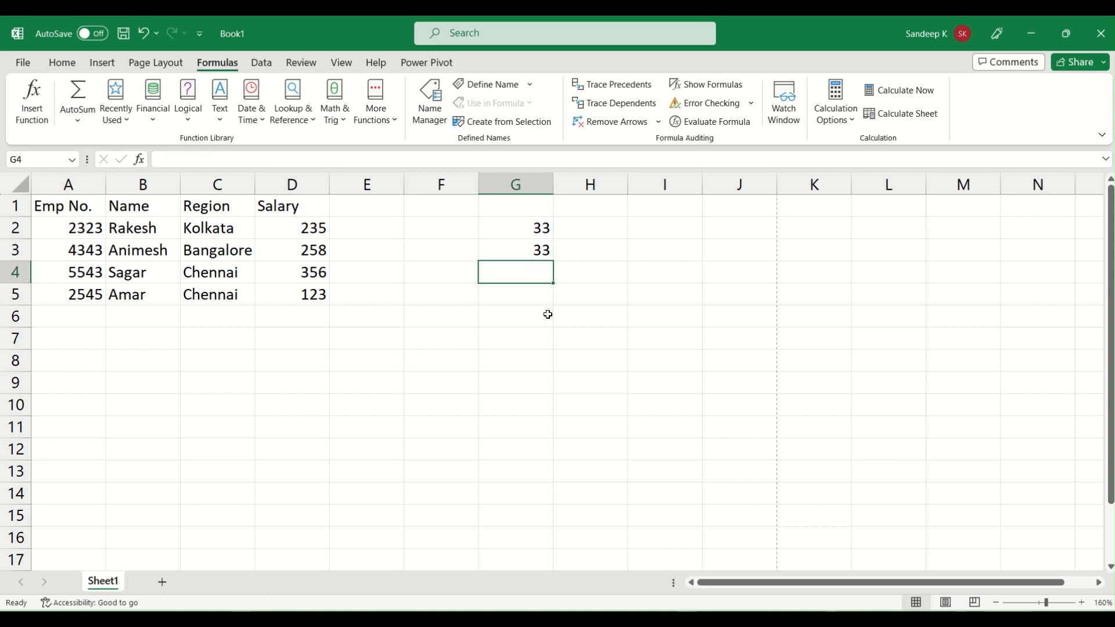
- Review the recently used, financial, logical and text functions in the function library
click(118, 119)
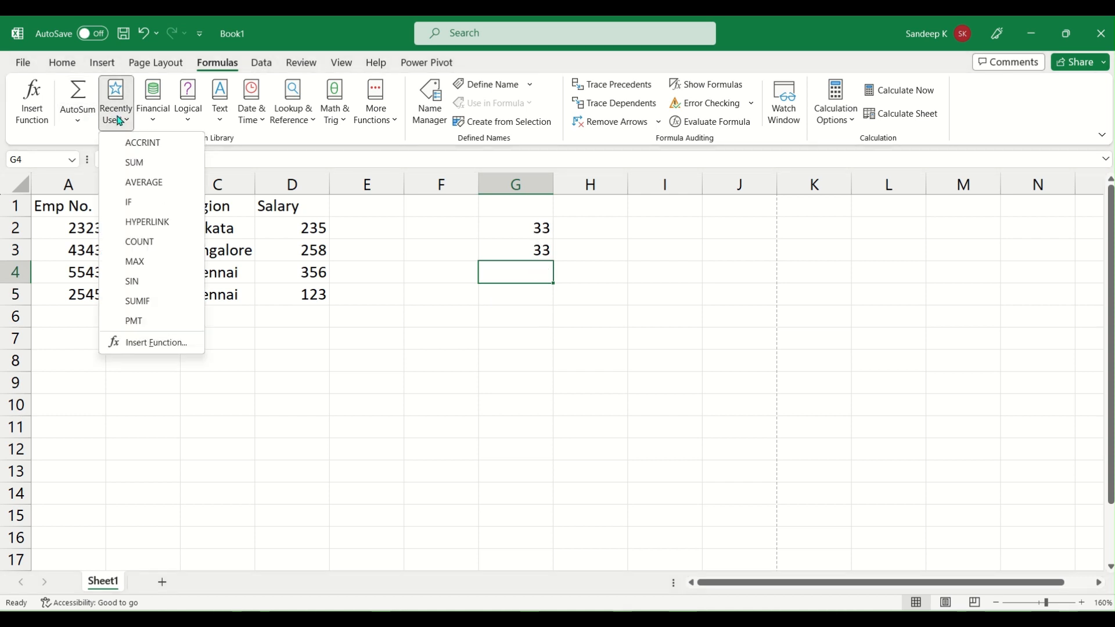
click(119, 120)
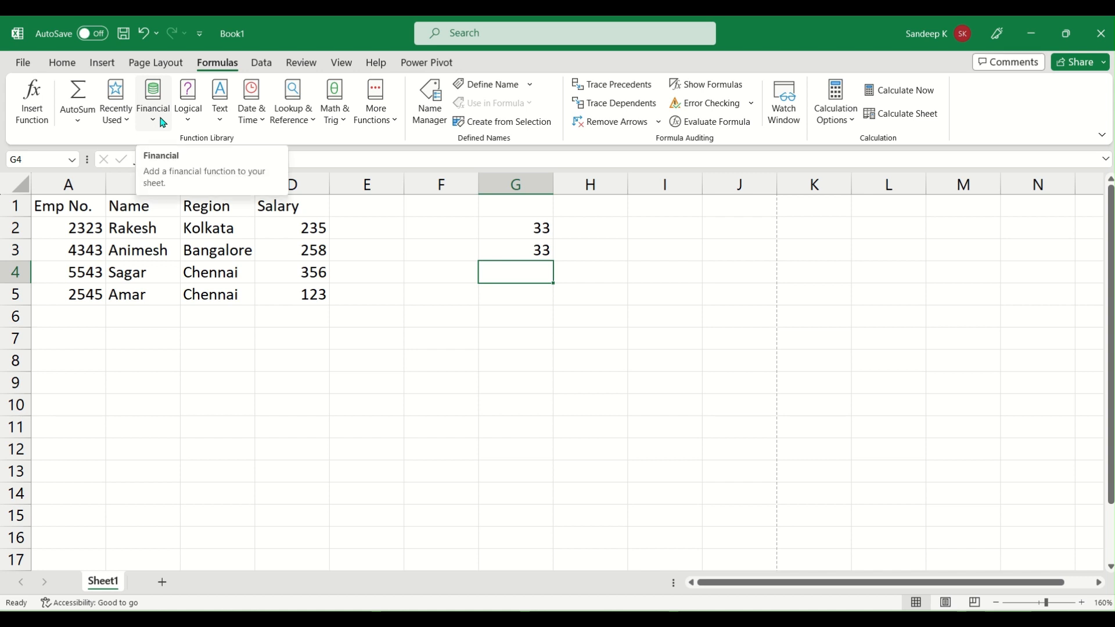
click(162, 121)
click(162, 121)
click(162, 121)
click(162, 121)
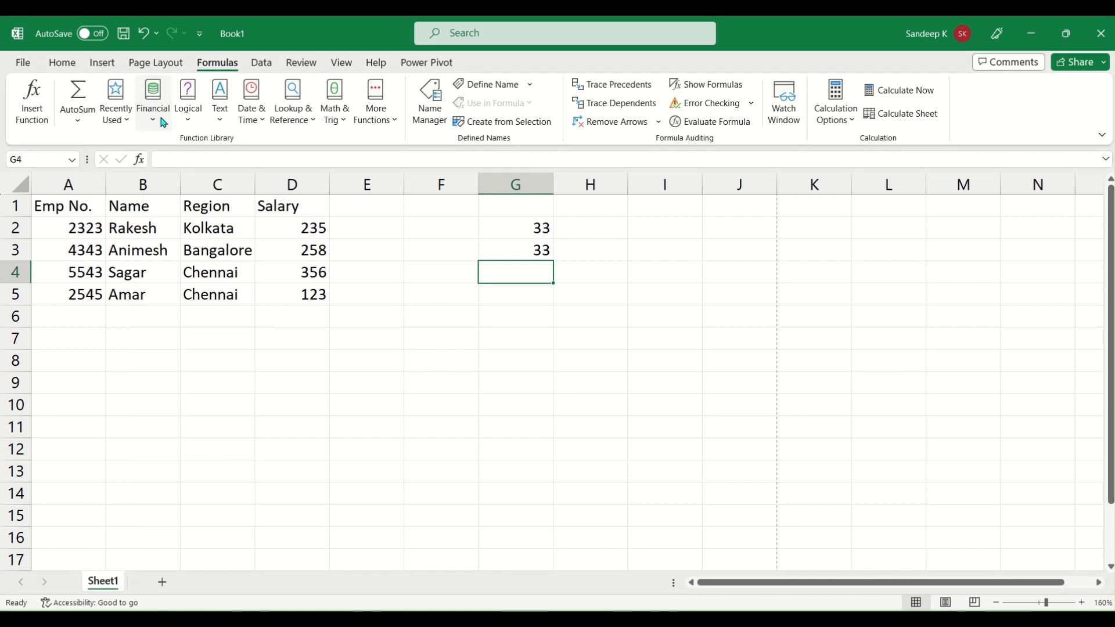
click(179, 124)
click(178, 123)
click(219, 121)
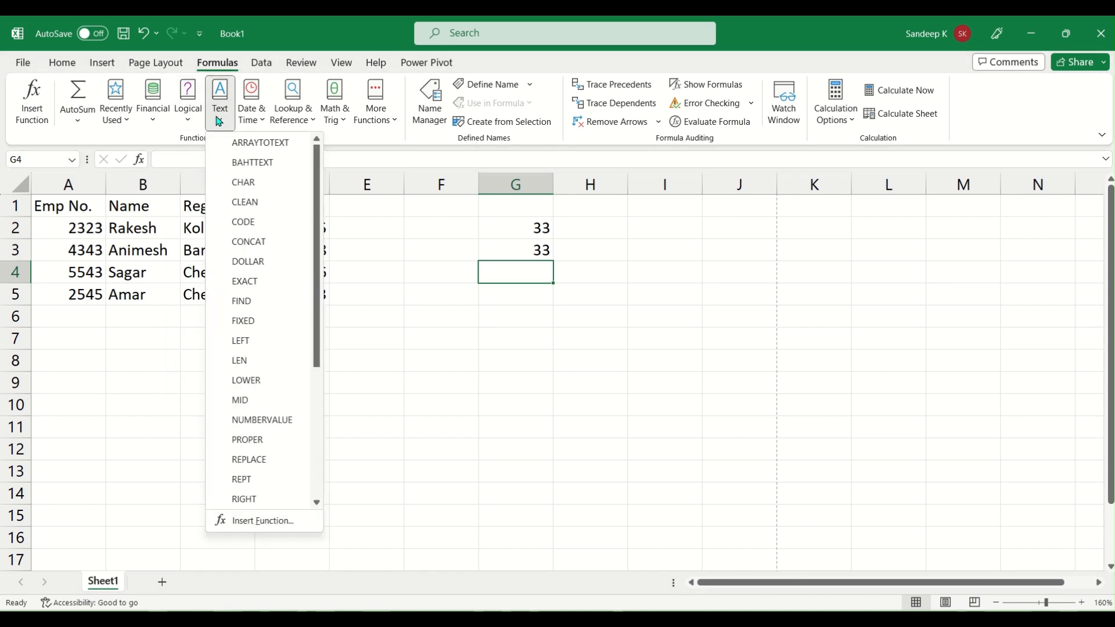
click(219, 121)
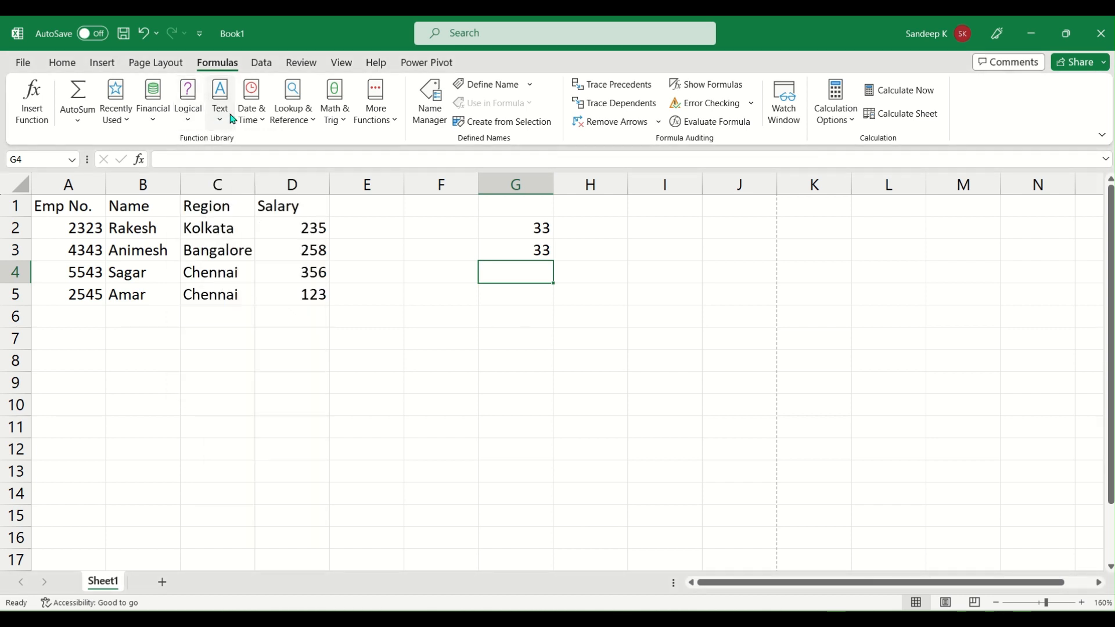
- Review the date and time, lookup and reference, math and trig, and additional function categories such as Statistical and Cube
click(249, 116)
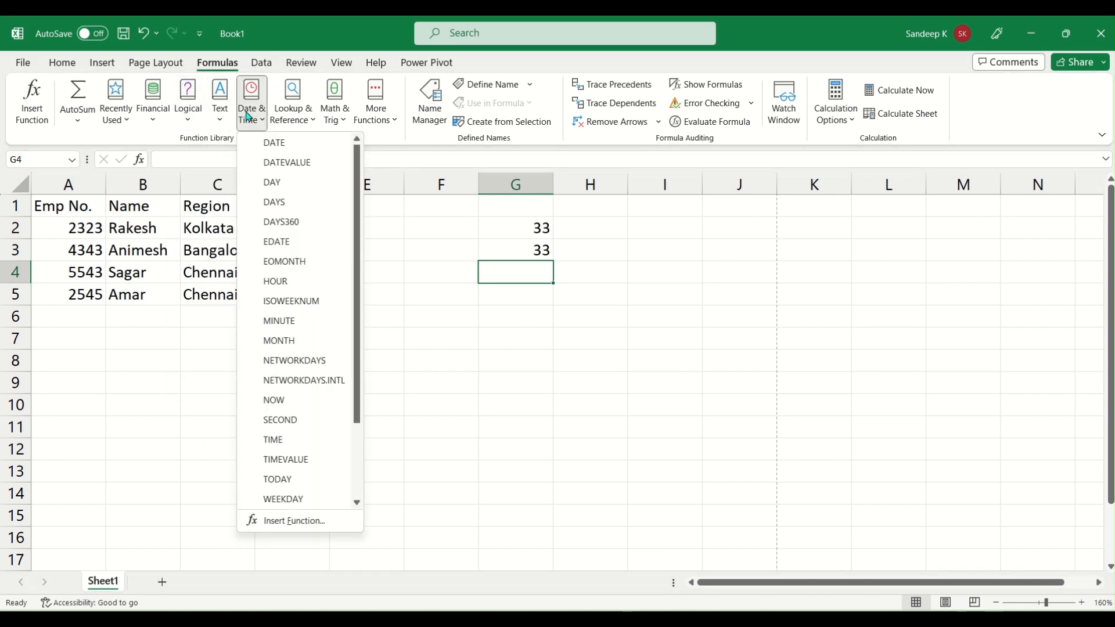
click(295, 113)
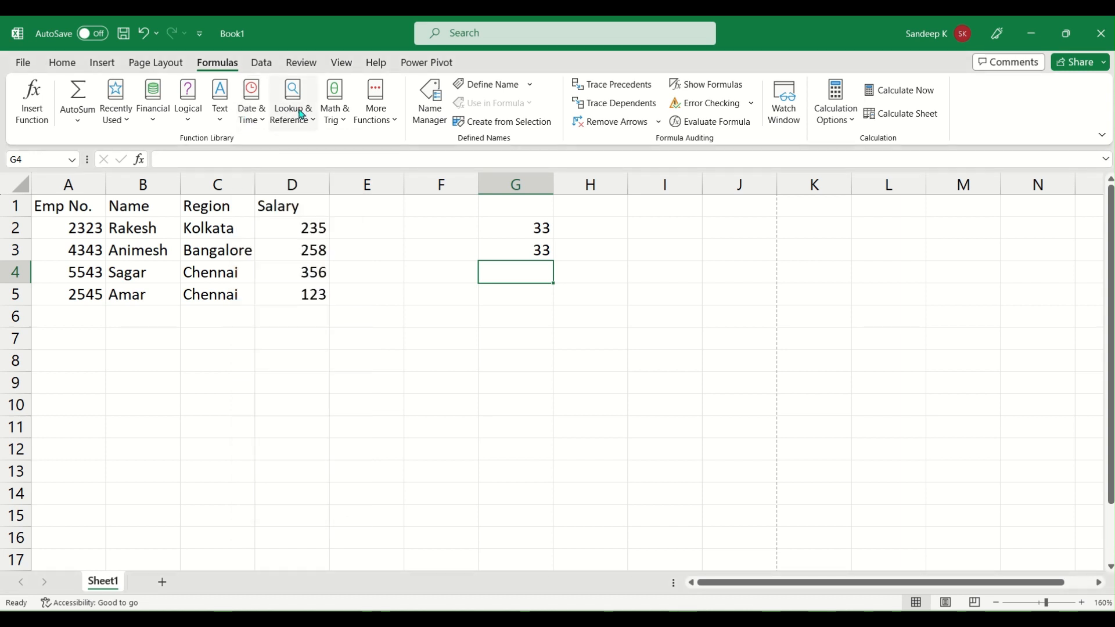
click(301, 115)
click(300, 115)
click(336, 115)
click(337, 115)
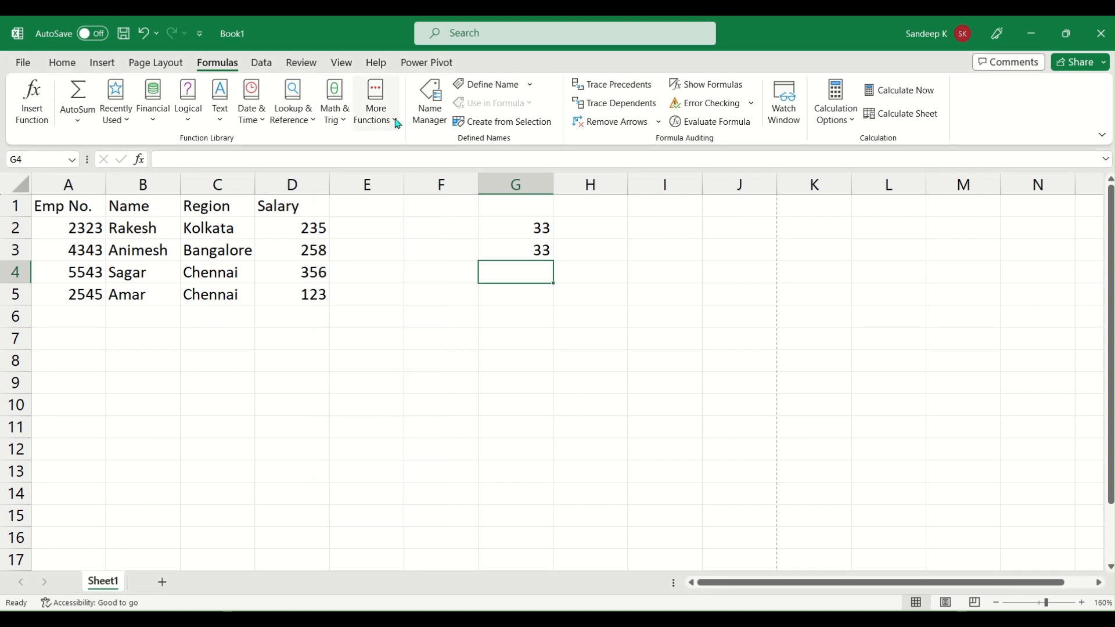
click(397, 122)
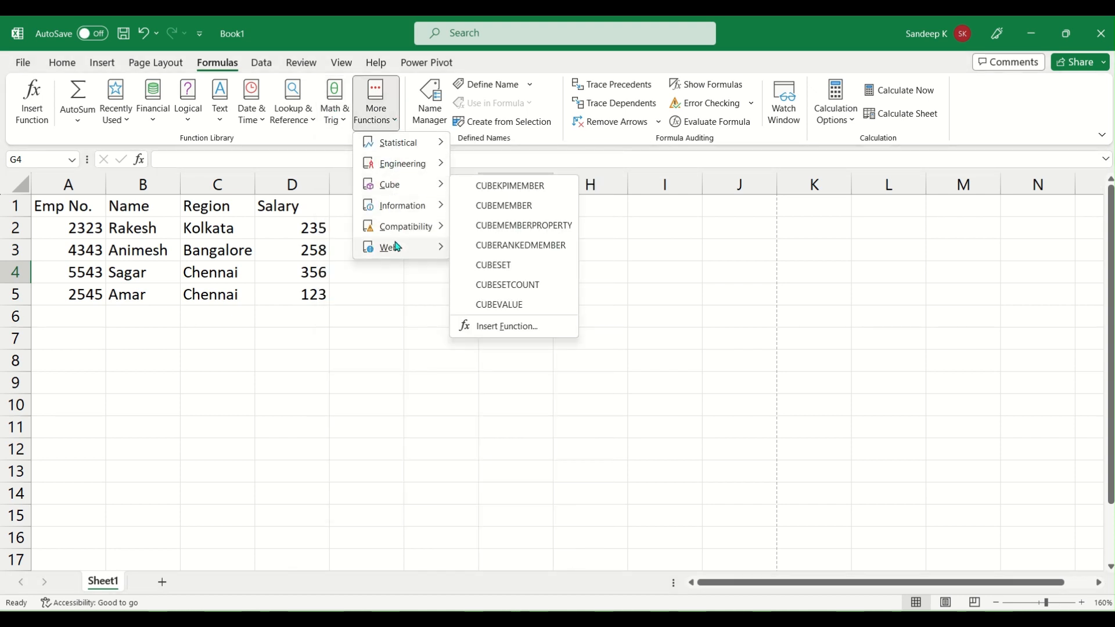
- Sum cells G2:G3 with AutoSum, placing the total in G4
click(387, 101)
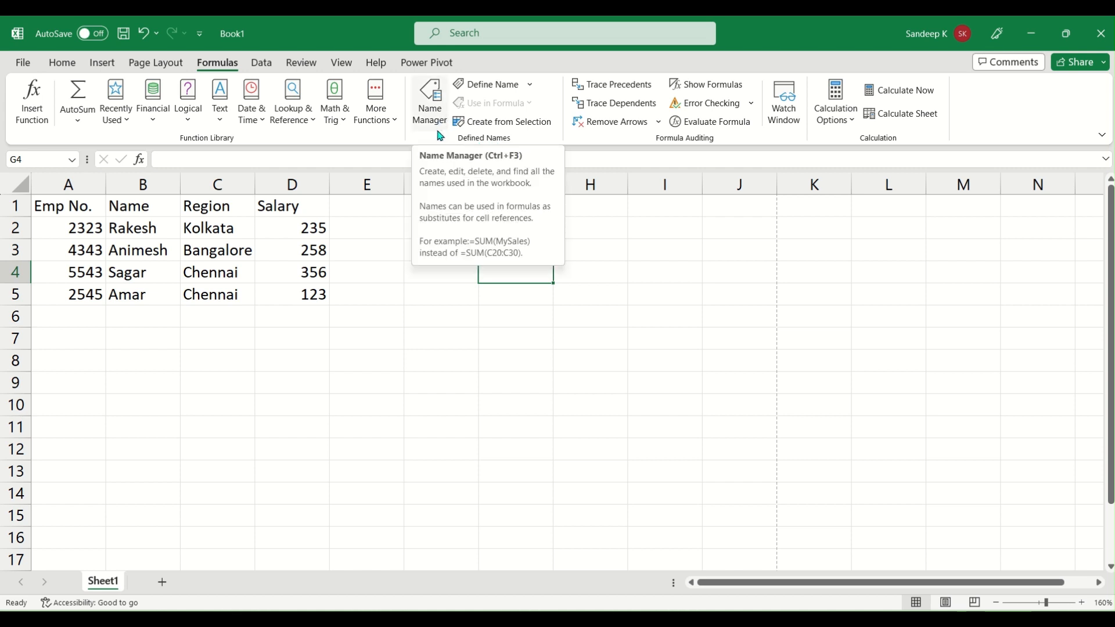
click(522, 290)
click(522, 240)
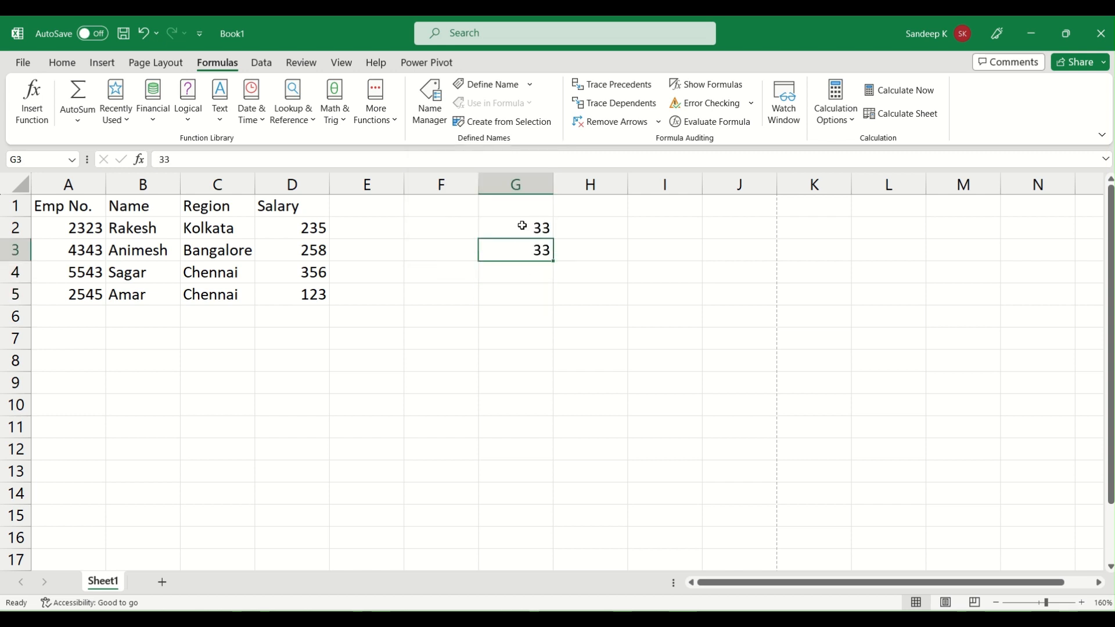
click(521, 226)
drag(521, 227, 520, 249)
click(77, 96)
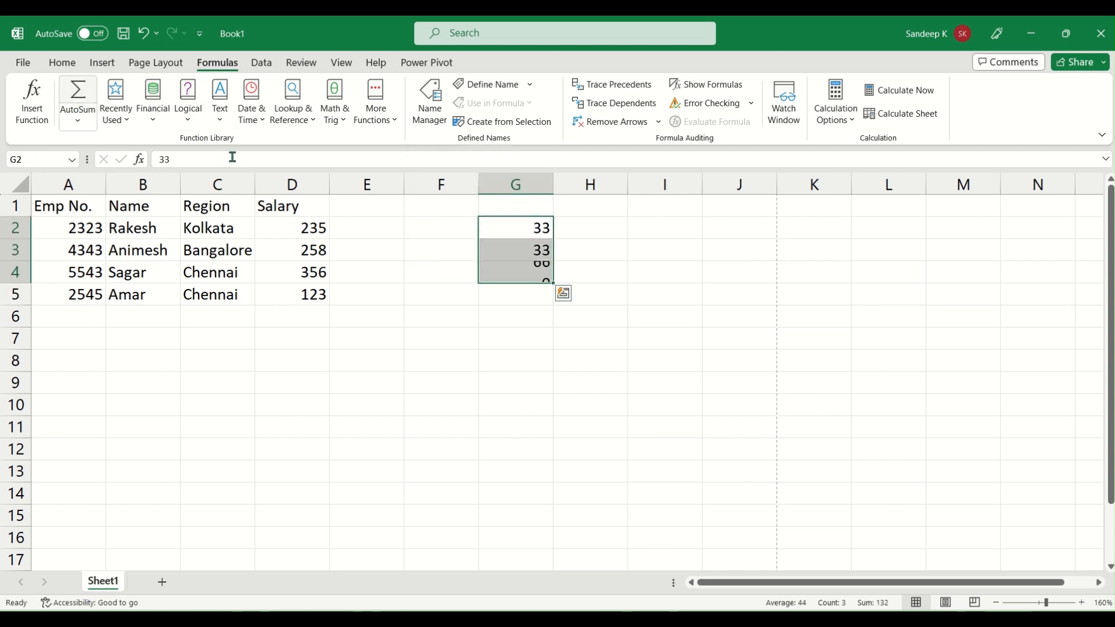
click(524, 269)
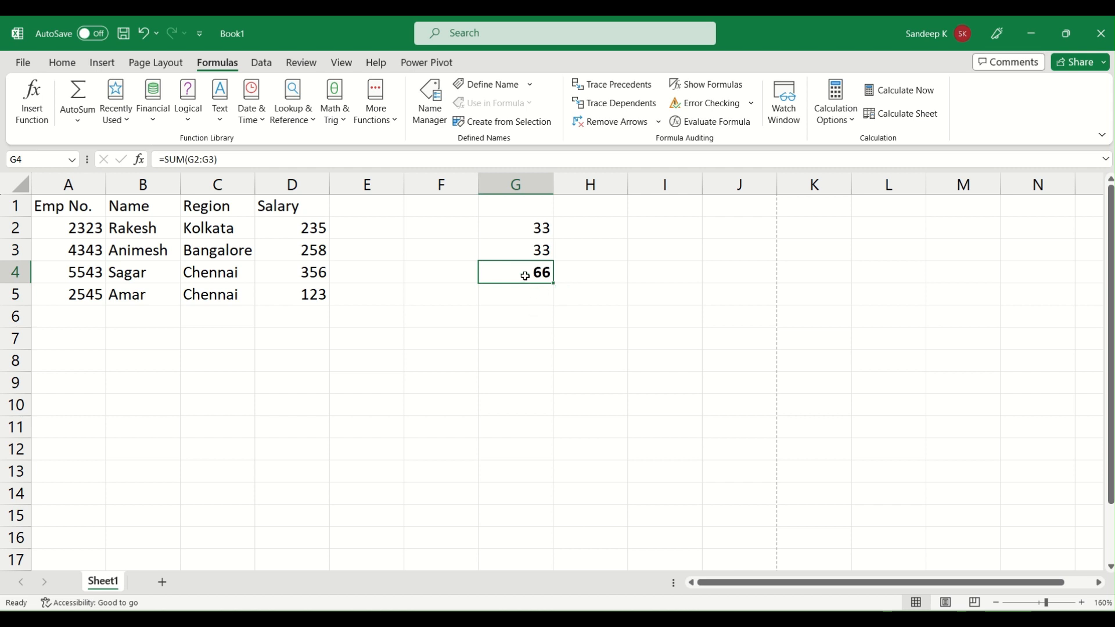
- Define the workbook-scope name output for cell G4 in the Name Manager
click(577, 276)
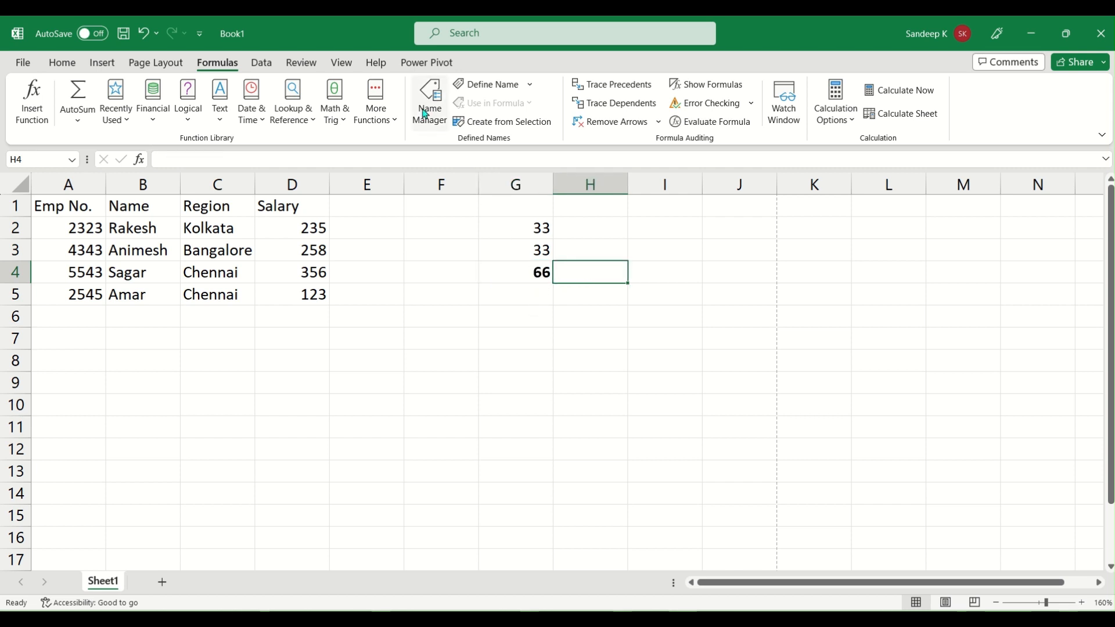
key(Left)
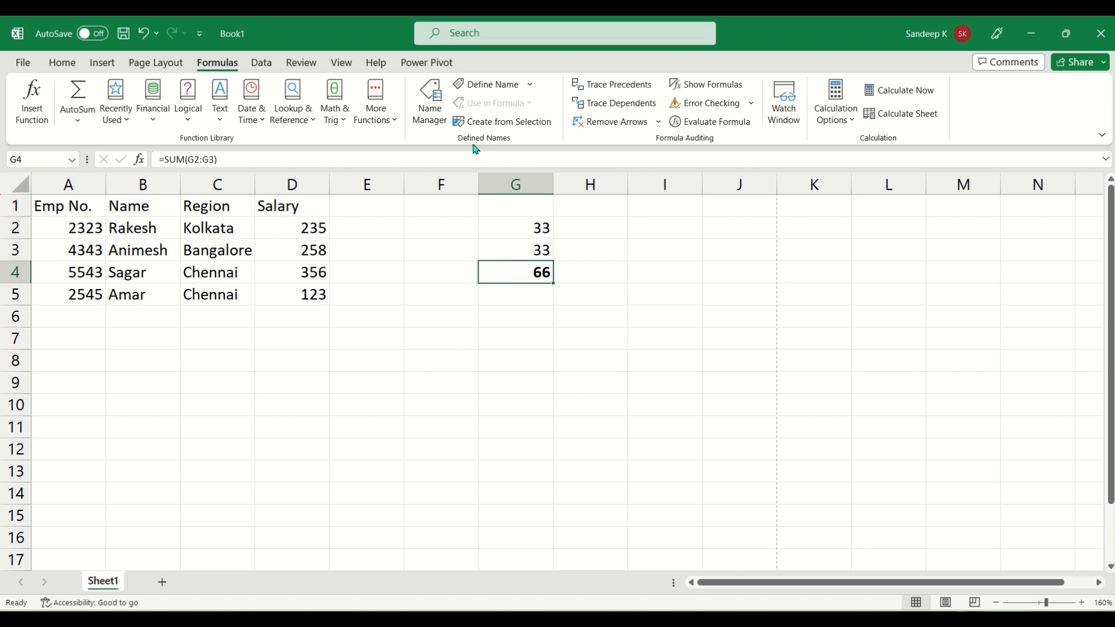
click(570, 273)
click(539, 274)
click(434, 108)
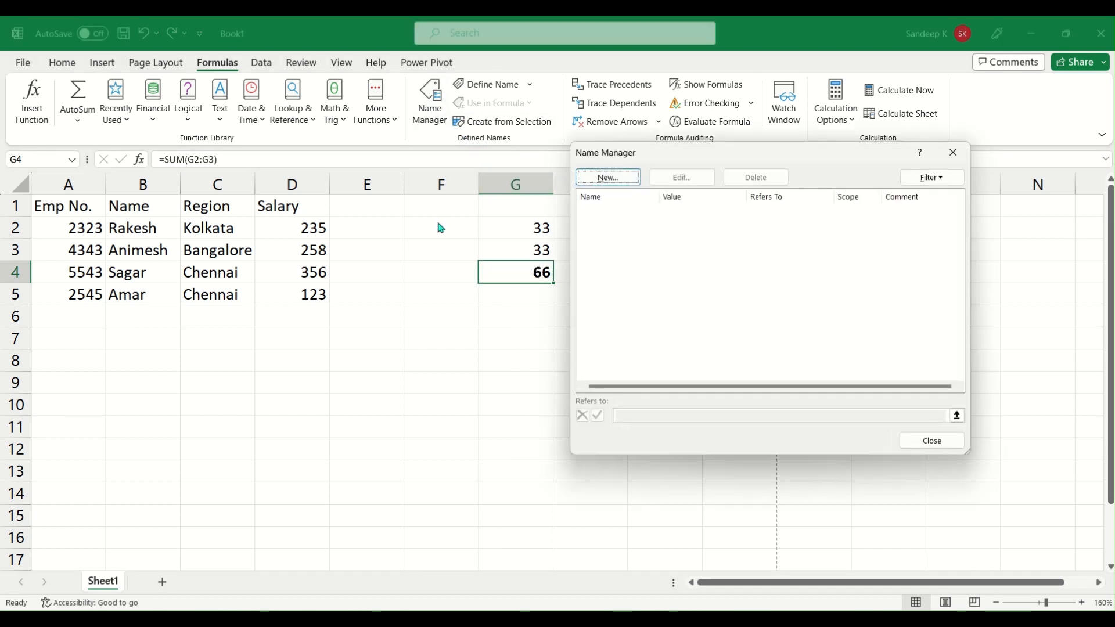
click(592, 176)
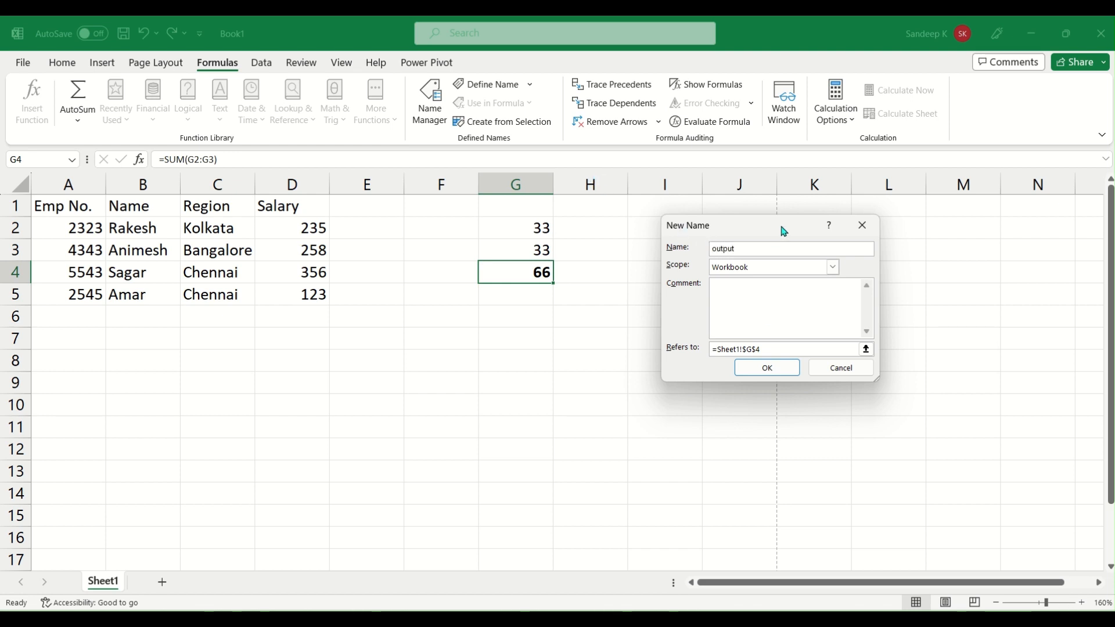
click(771, 373)
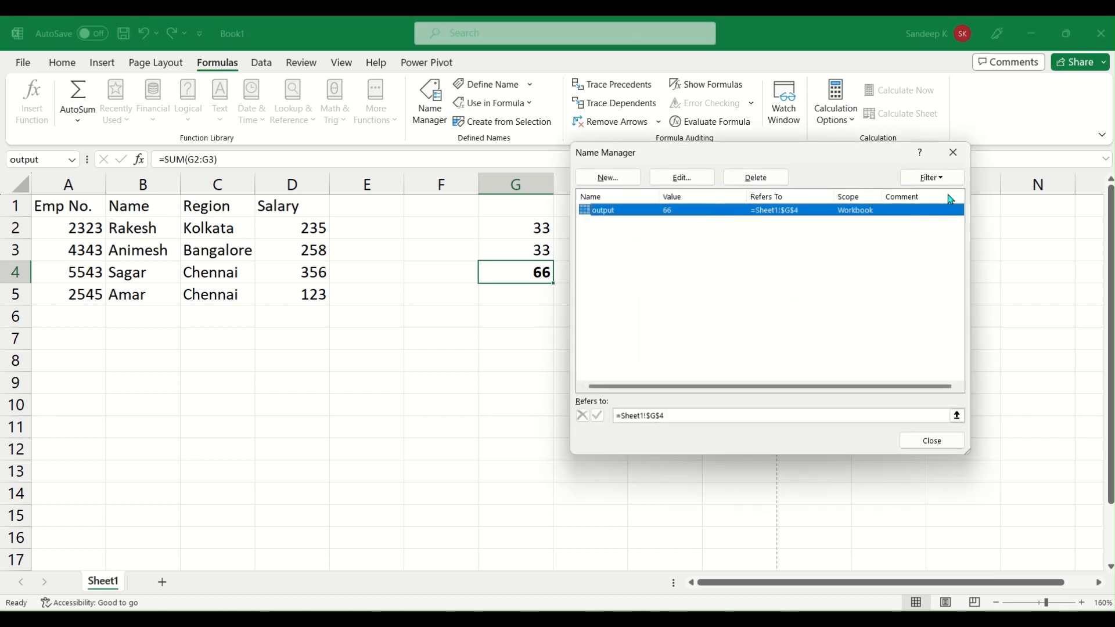
click(953, 152)
- Enter the formula =output in cell I3 to reference the named cell, and clear it again
key(Right)
click(654, 246)
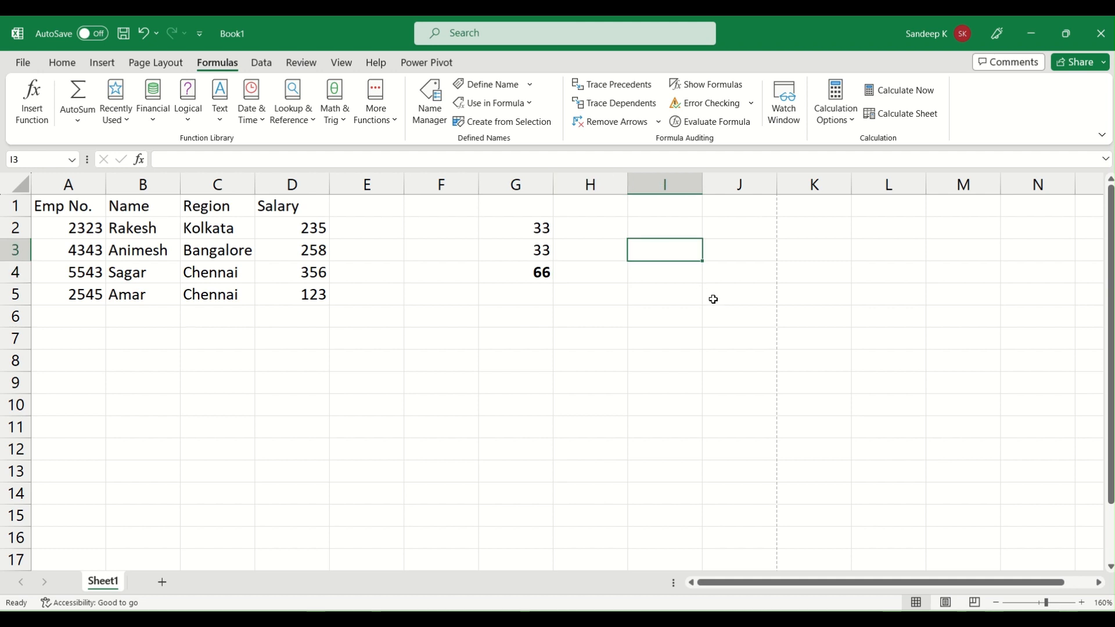
text(=output)
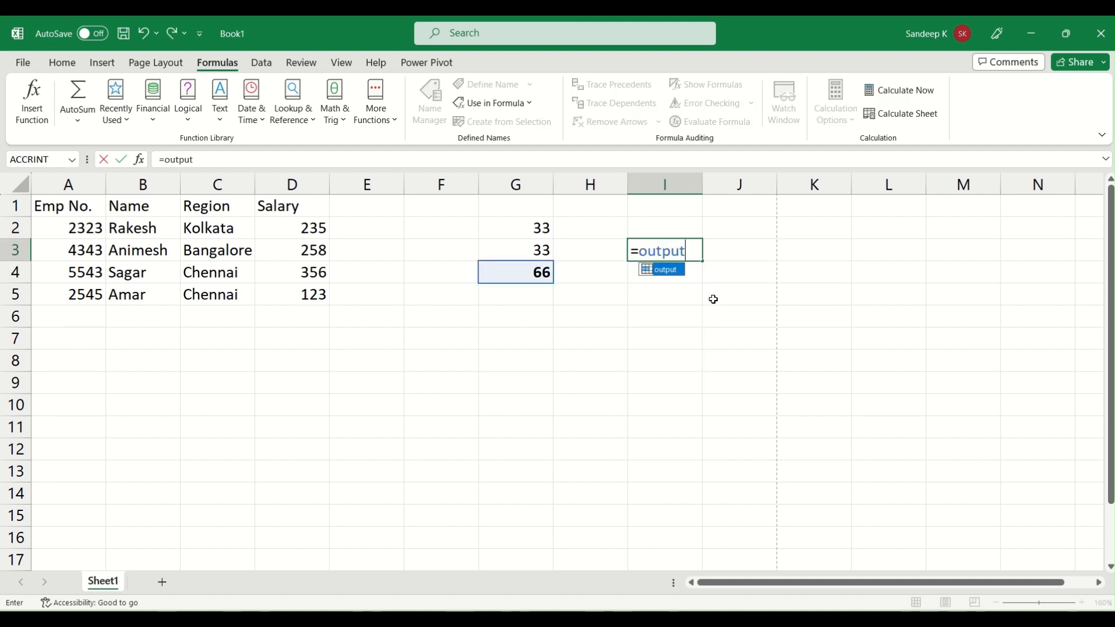
key(Return)
key(Up)
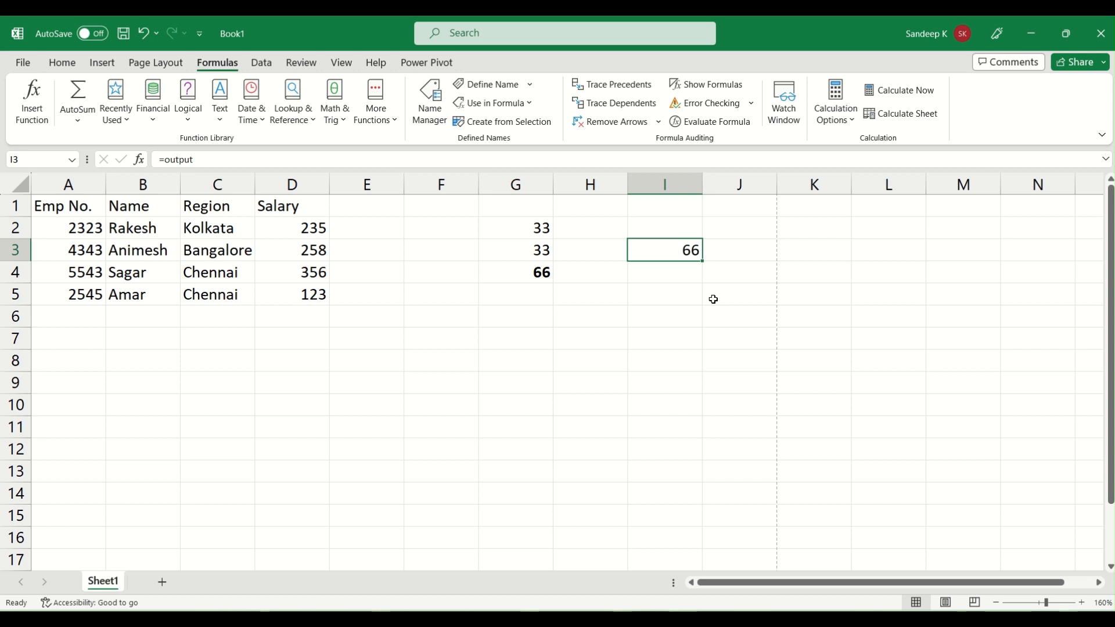
key(Delete)
- With cell G4 selected, view the defined names available for use in formulas
key(Down)
key(Left)
key(Left)
key(Right)
key(Left)
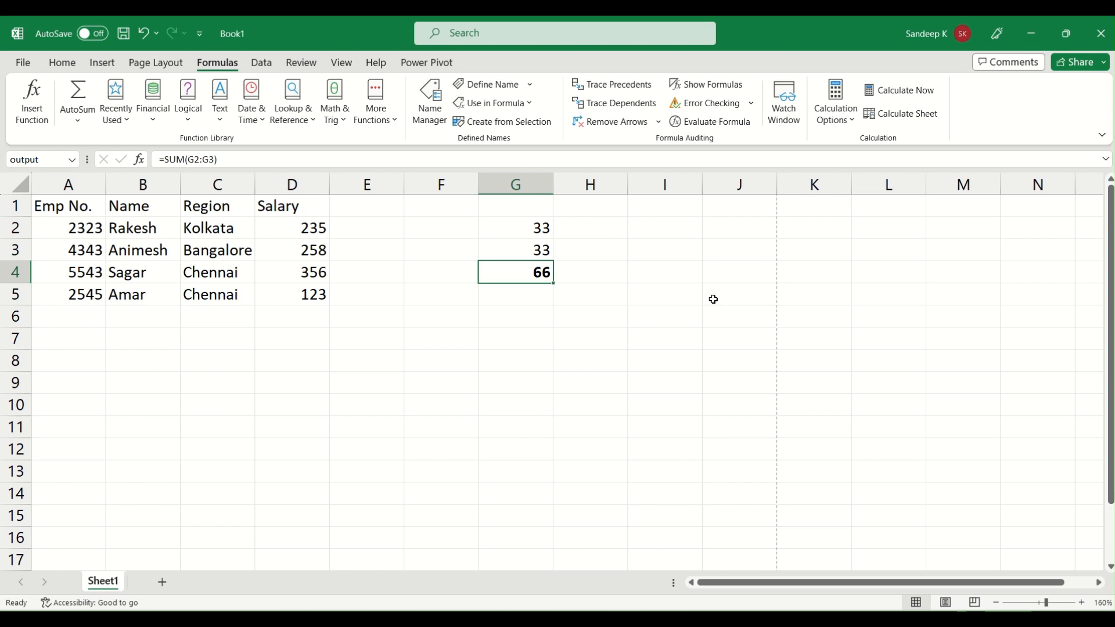
click(529, 105)
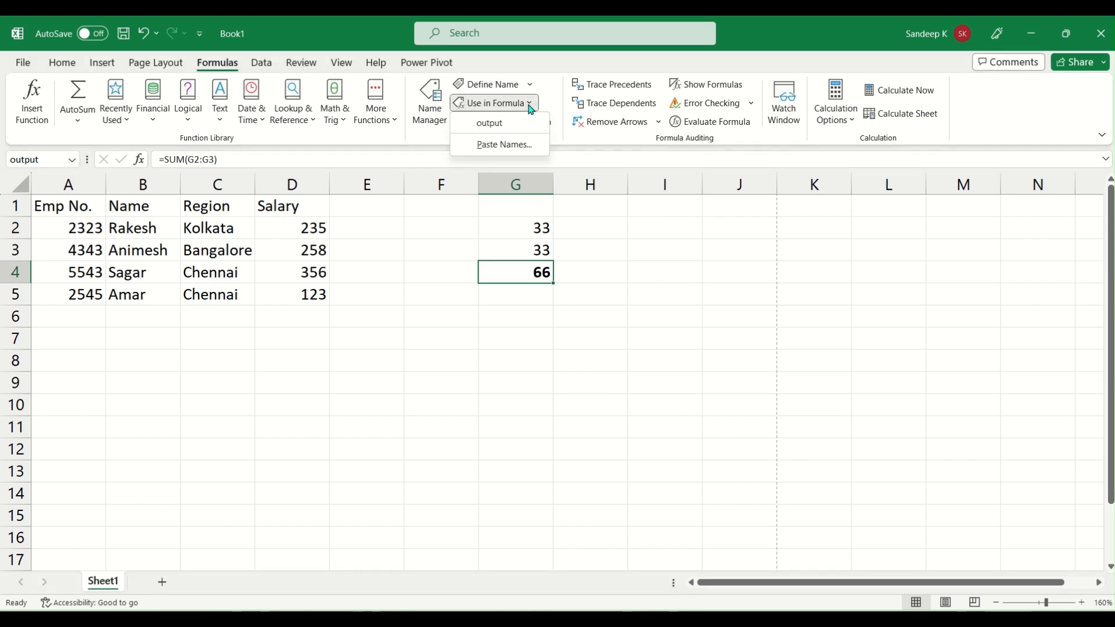
click(530, 105)
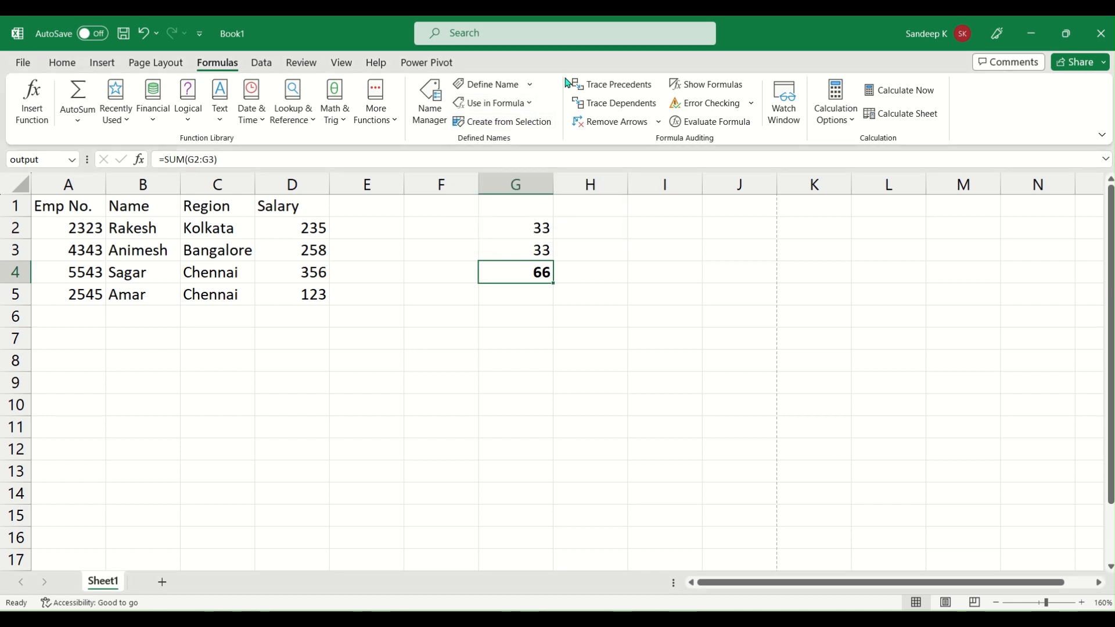
- Trace the precedents of the sum in cell G4 and remove the tracer arrows
click(542, 234)
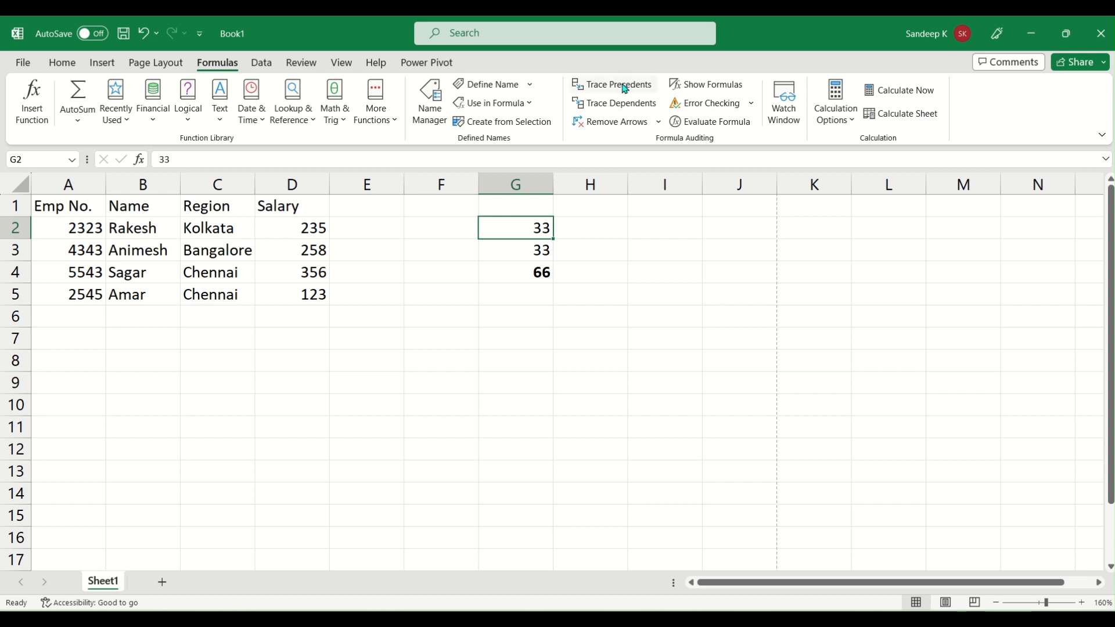
click(543, 274)
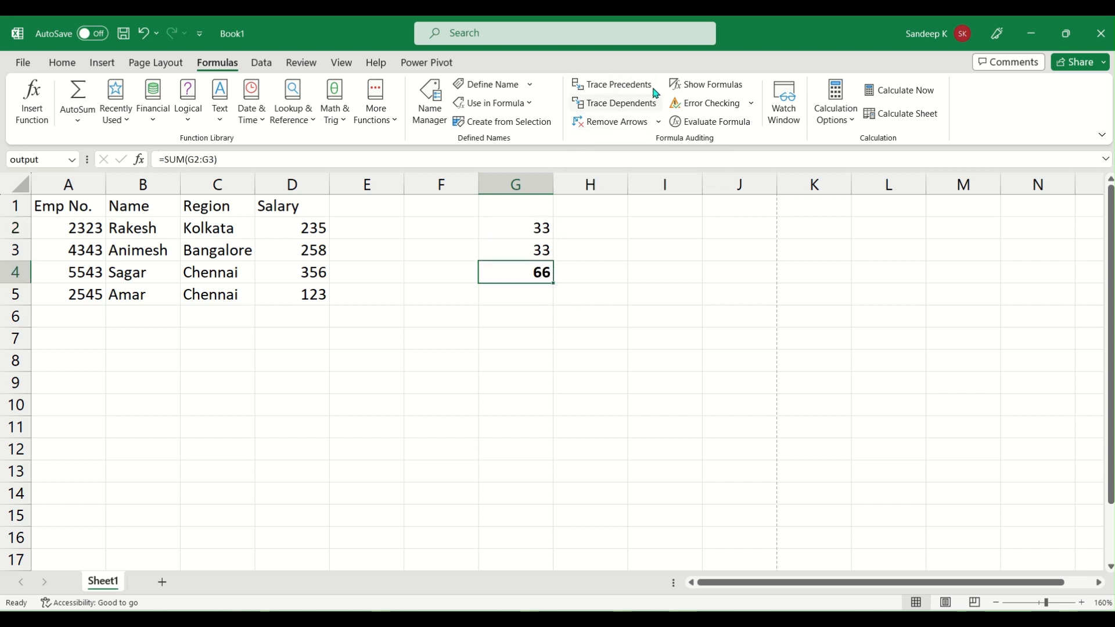
click(624, 89)
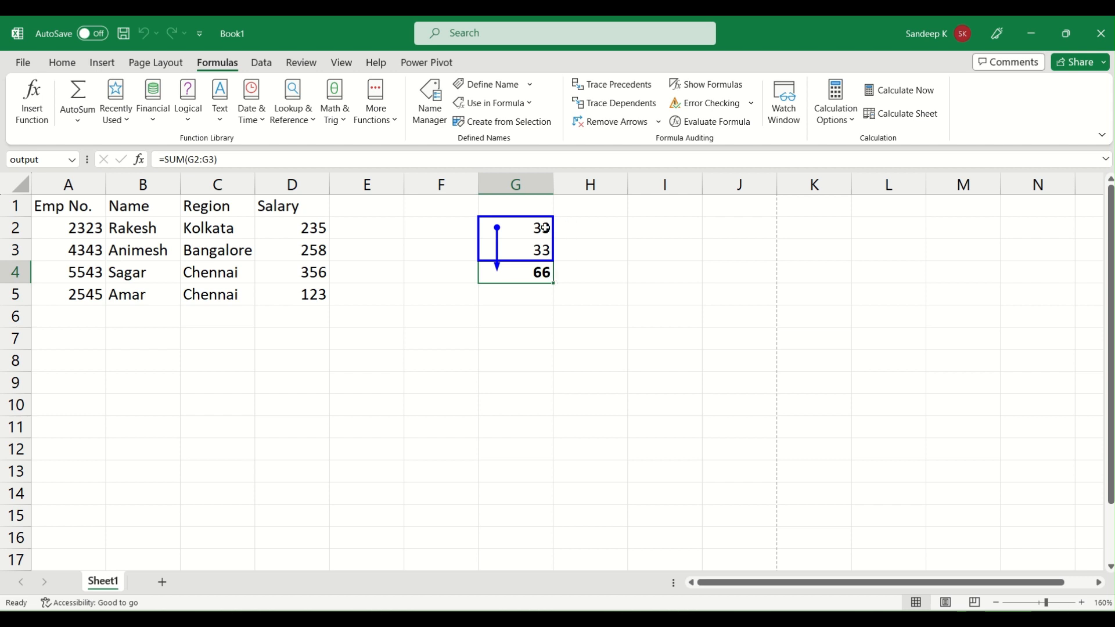
click(638, 121)
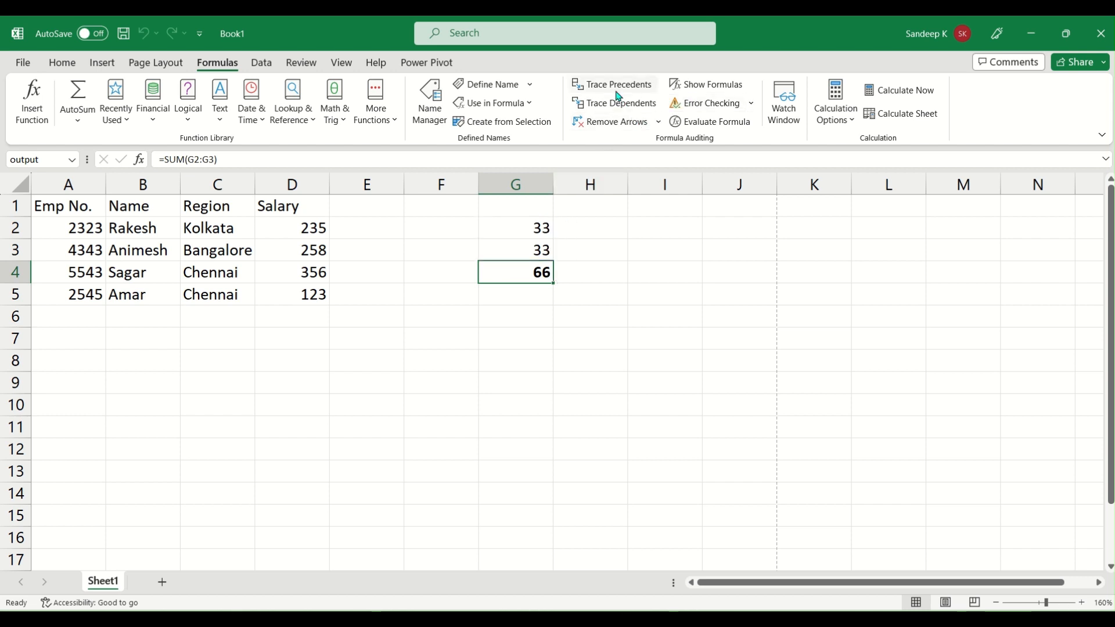
- Trace the dependents of cell G2 and remove the tracer arrow
click(529, 231)
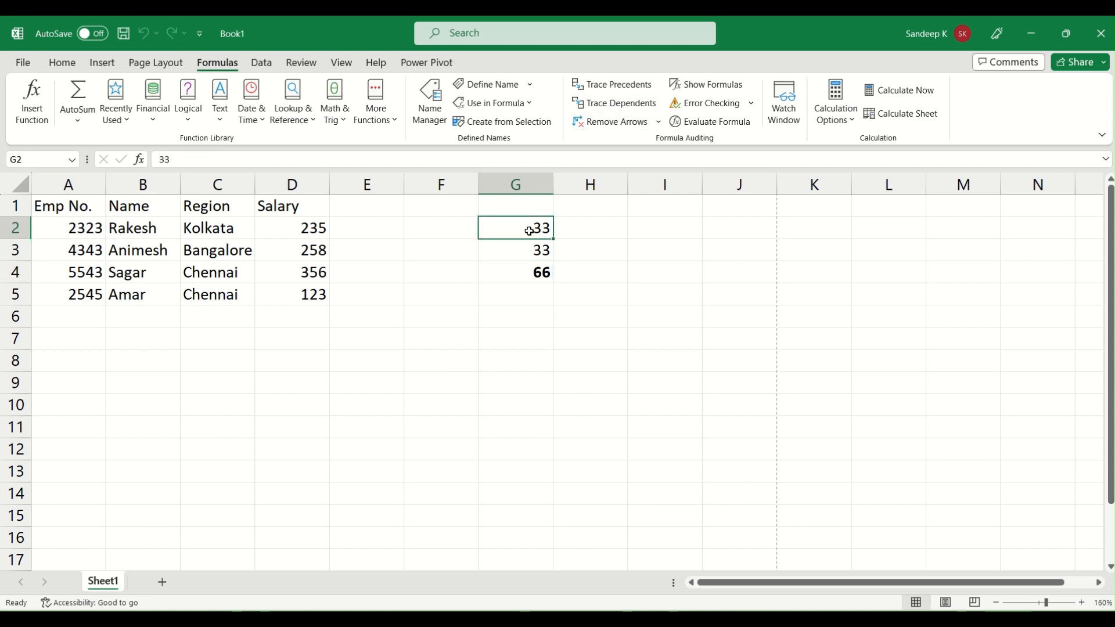
click(617, 110)
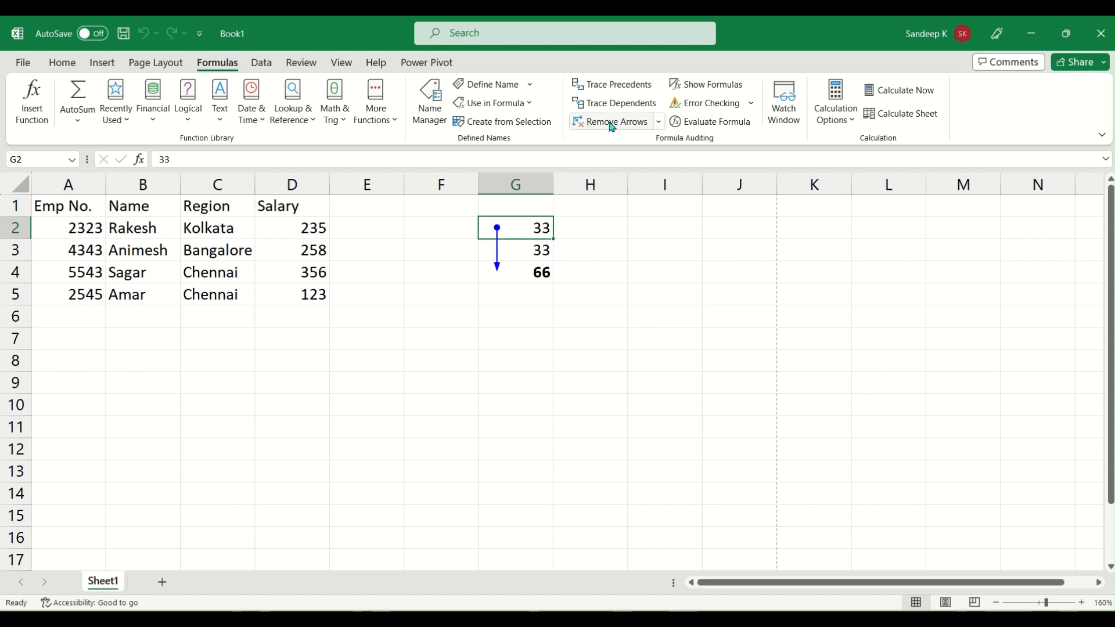
click(635, 125)
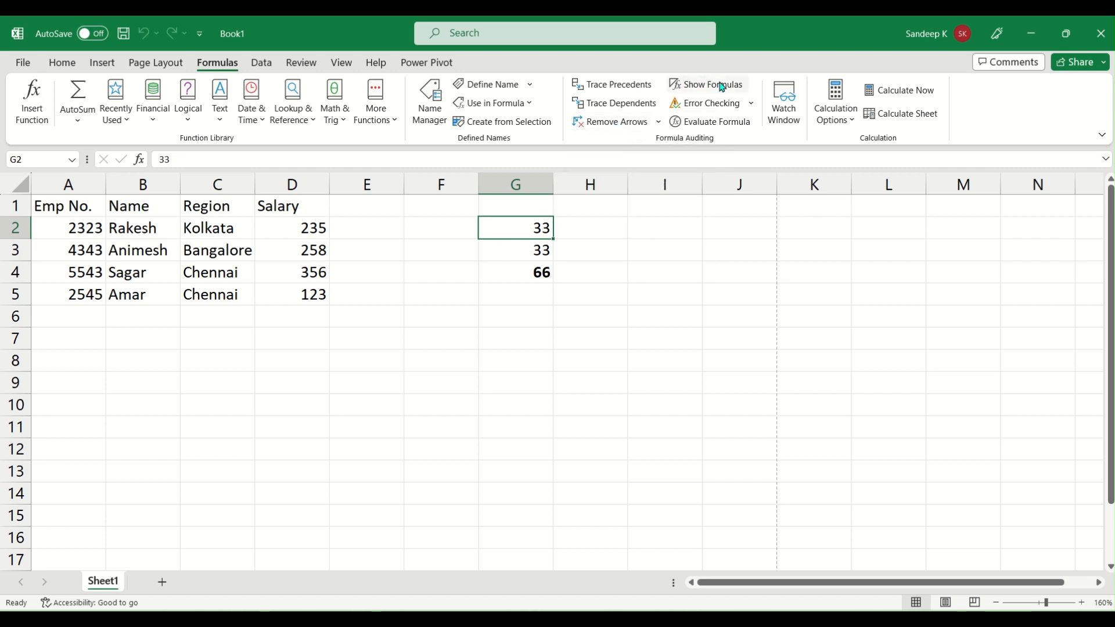
- Show formulas instead of results across the sheet and switch back to showing results
click(535, 270)
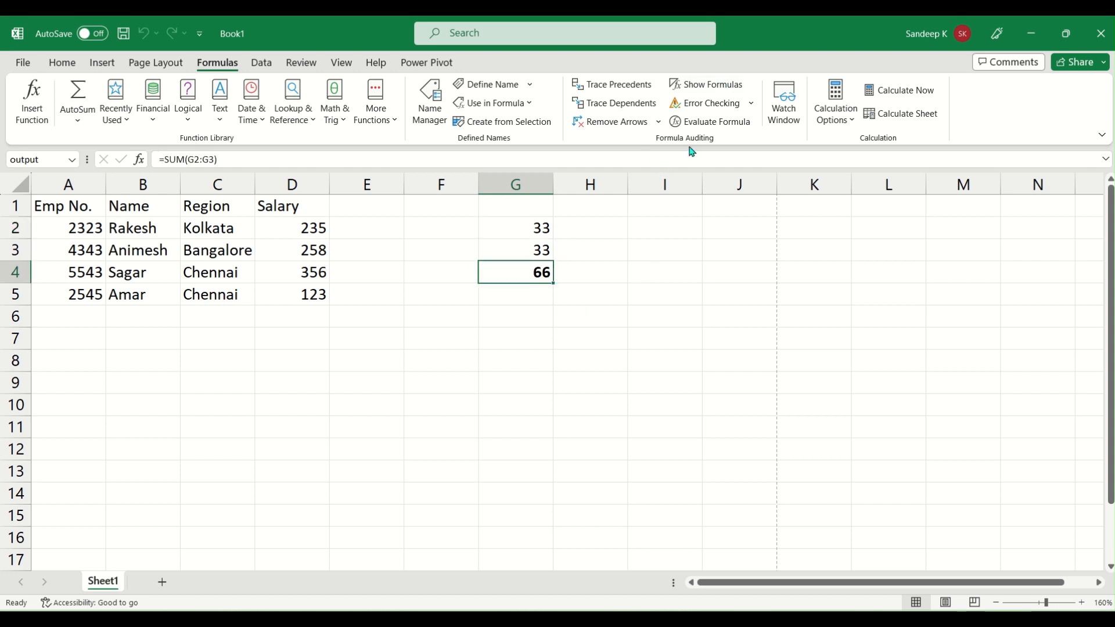
click(714, 84)
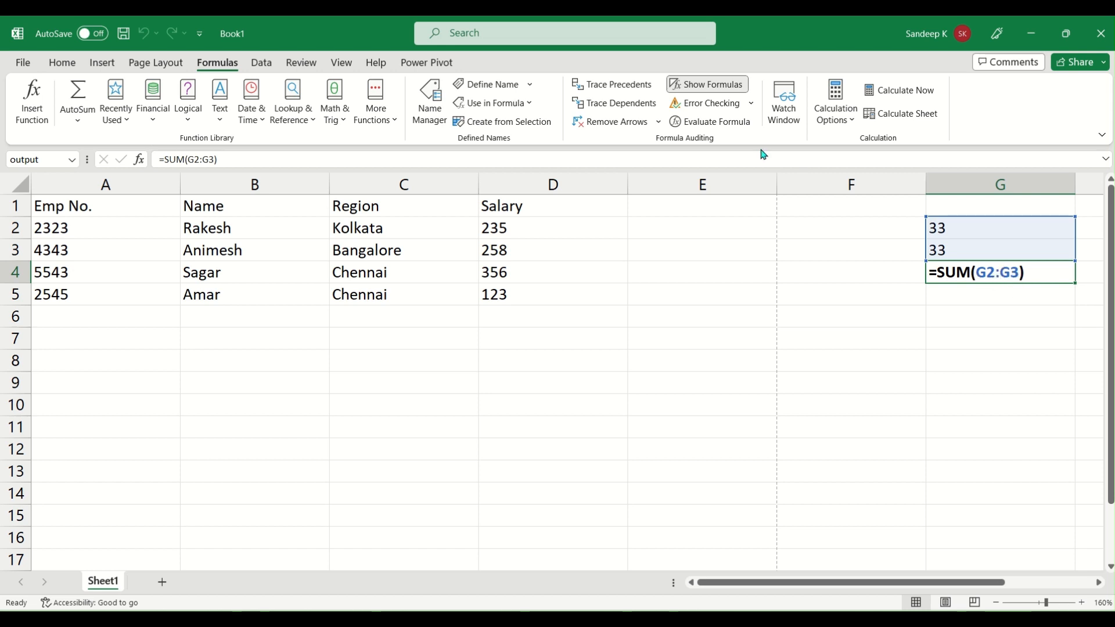
click(698, 84)
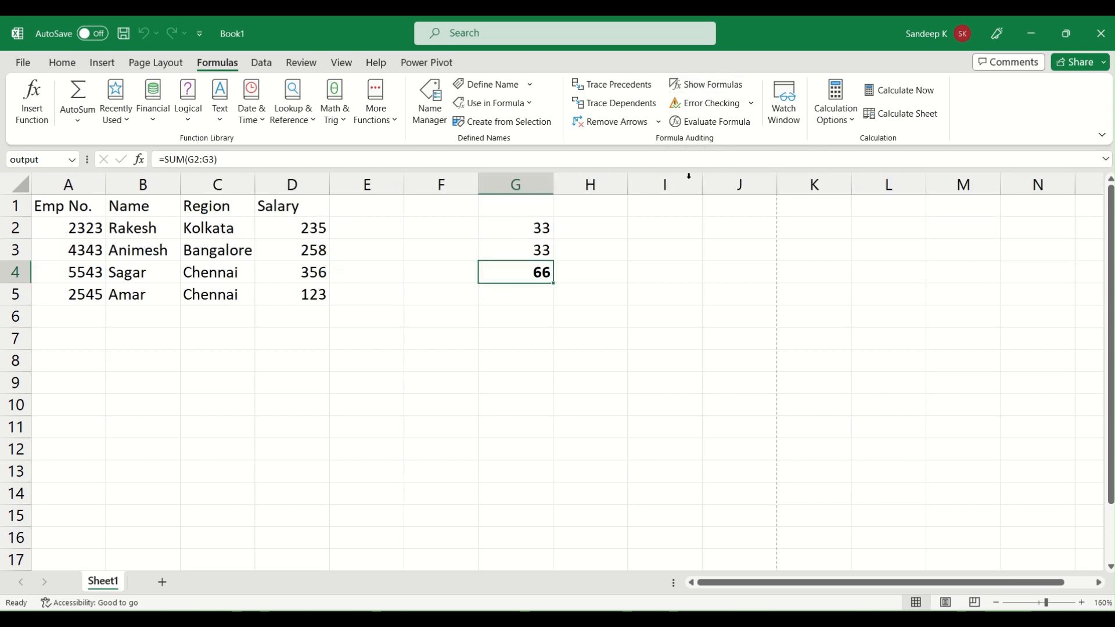
- Run error checking on the sheet twice, dismissing the message each time
click(708, 114)
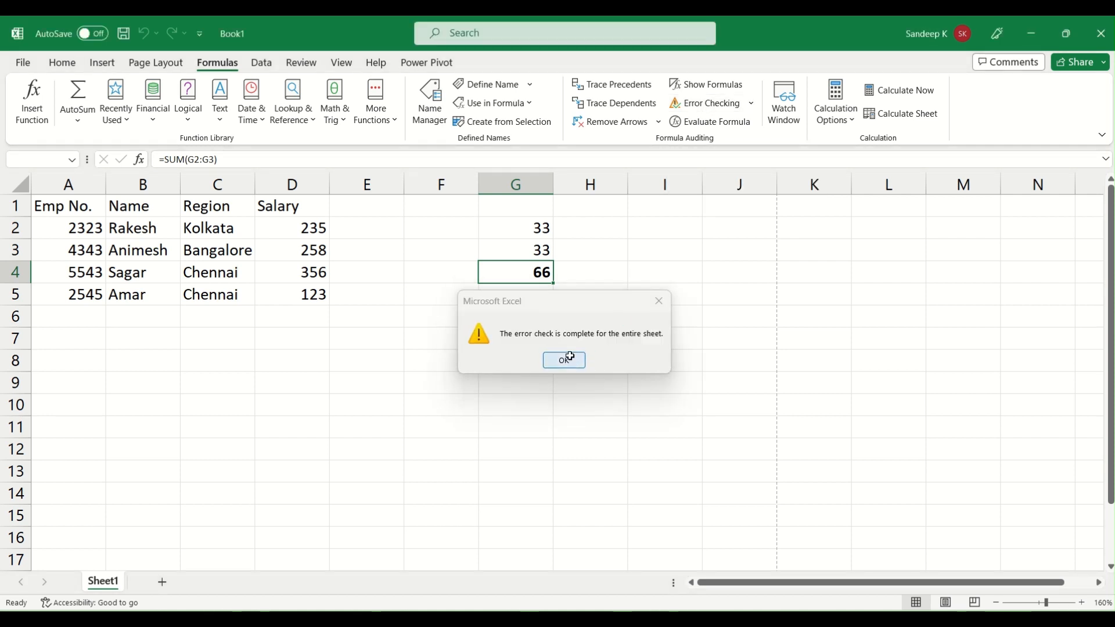
click(572, 361)
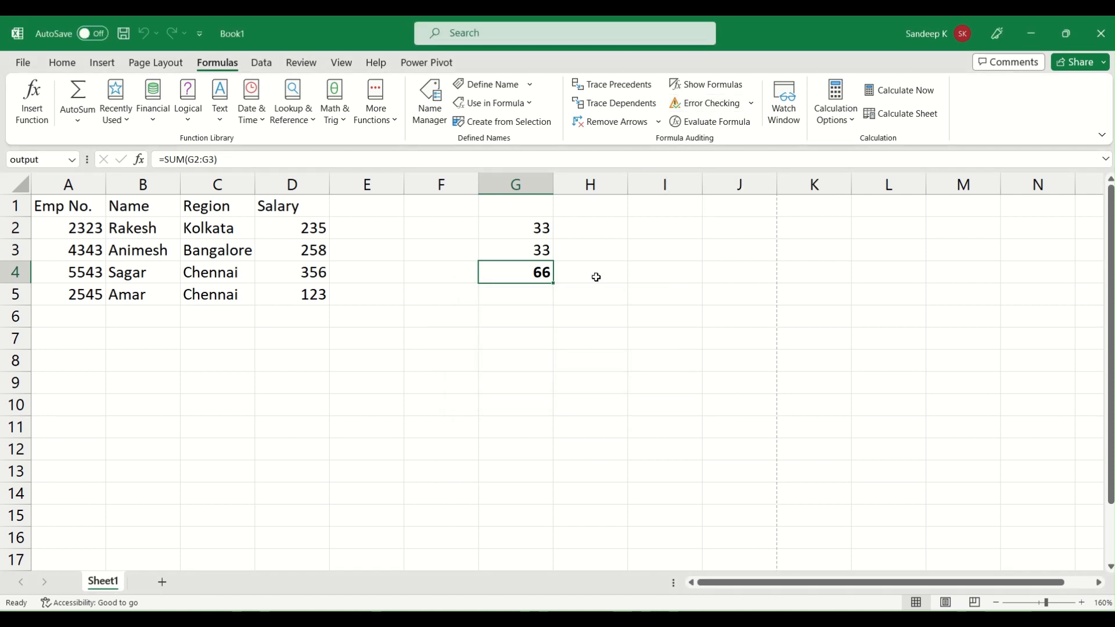
click(708, 113)
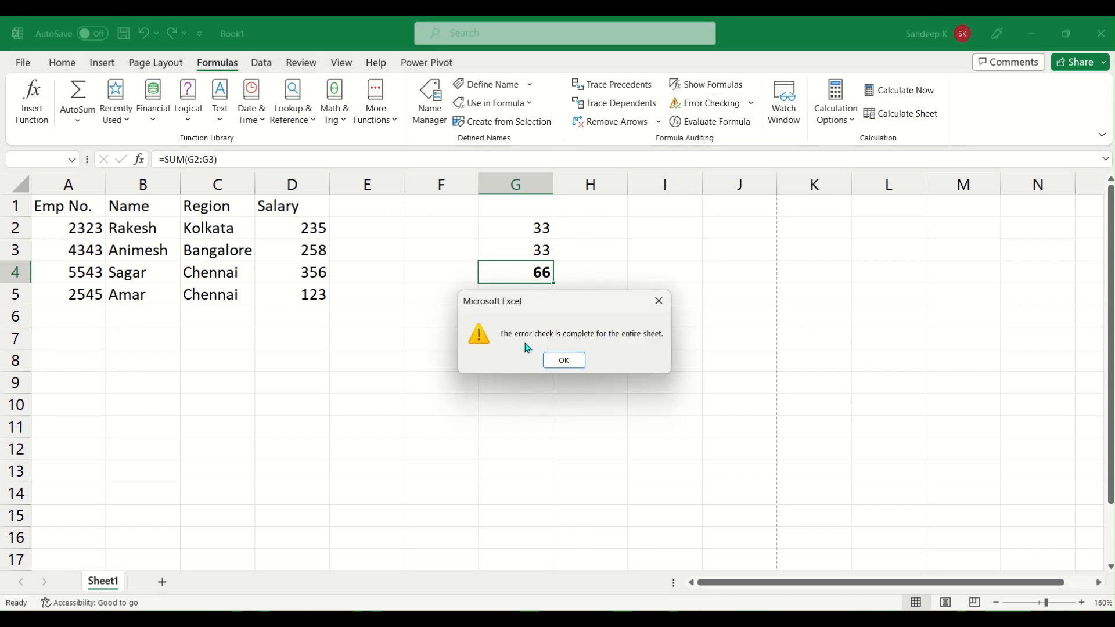
click(567, 361)
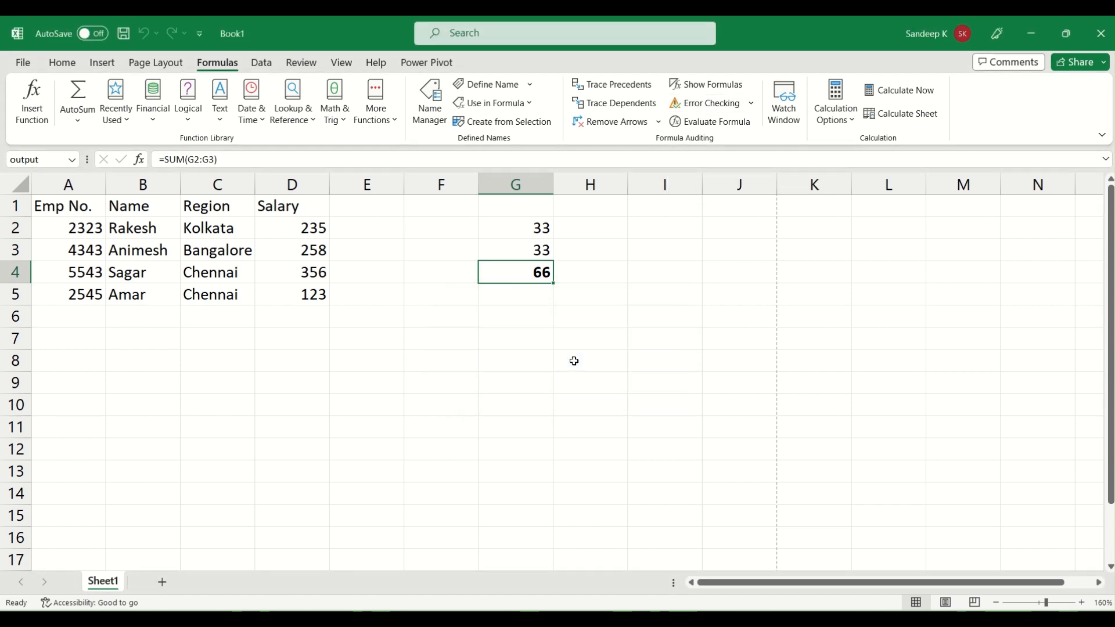
- Evaluate the formula in cell G4 with Evaluate Formula, restarting the evaluation repeatedly before closing the dialog
click(719, 123)
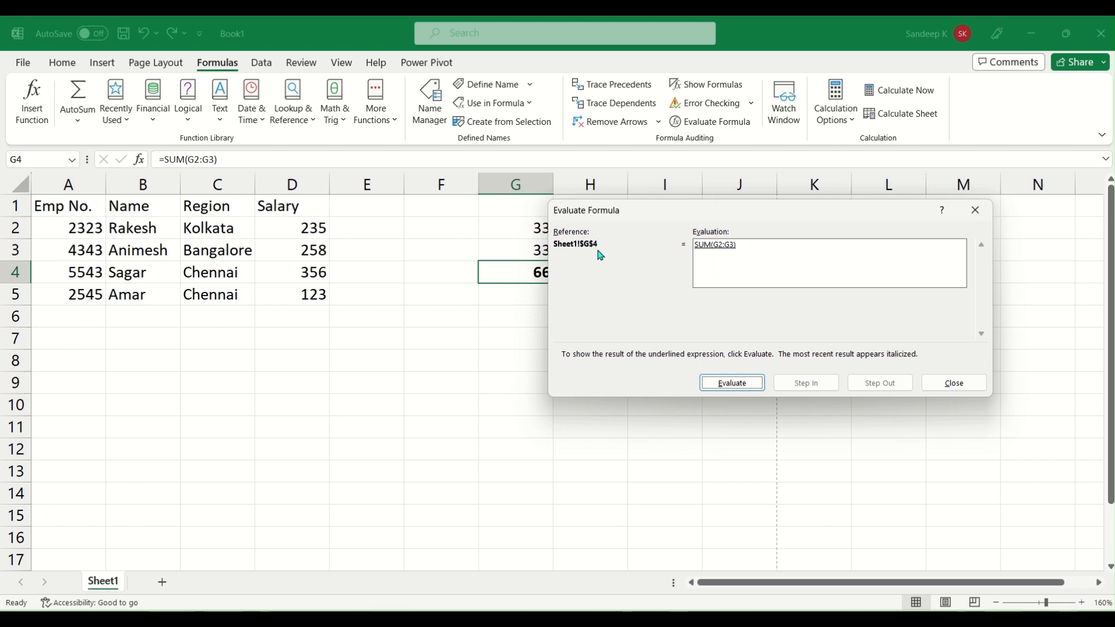
drag(680, 212, 602, 214)
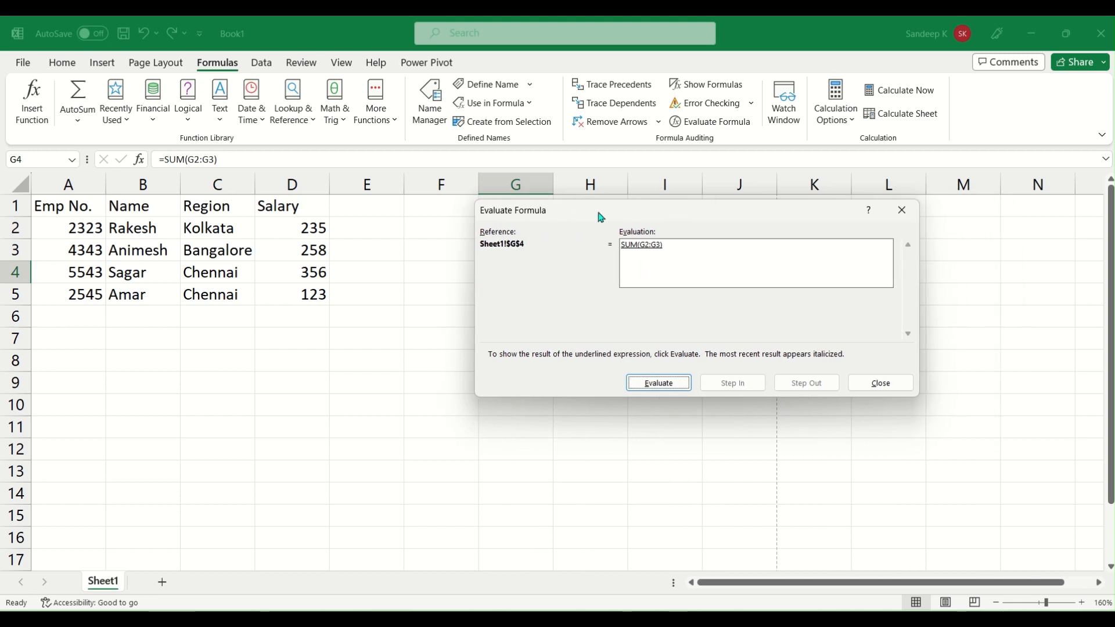
click(653, 386)
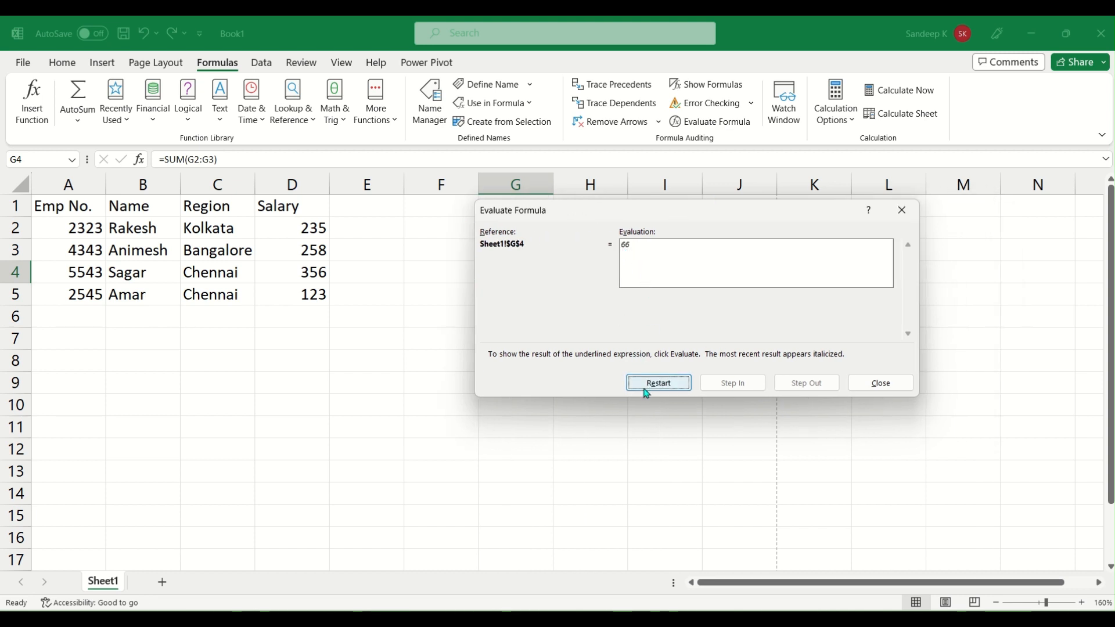
click(648, 389)
click(647, 389)
click(648, 389)
click(648, 386)
click(878, 383)
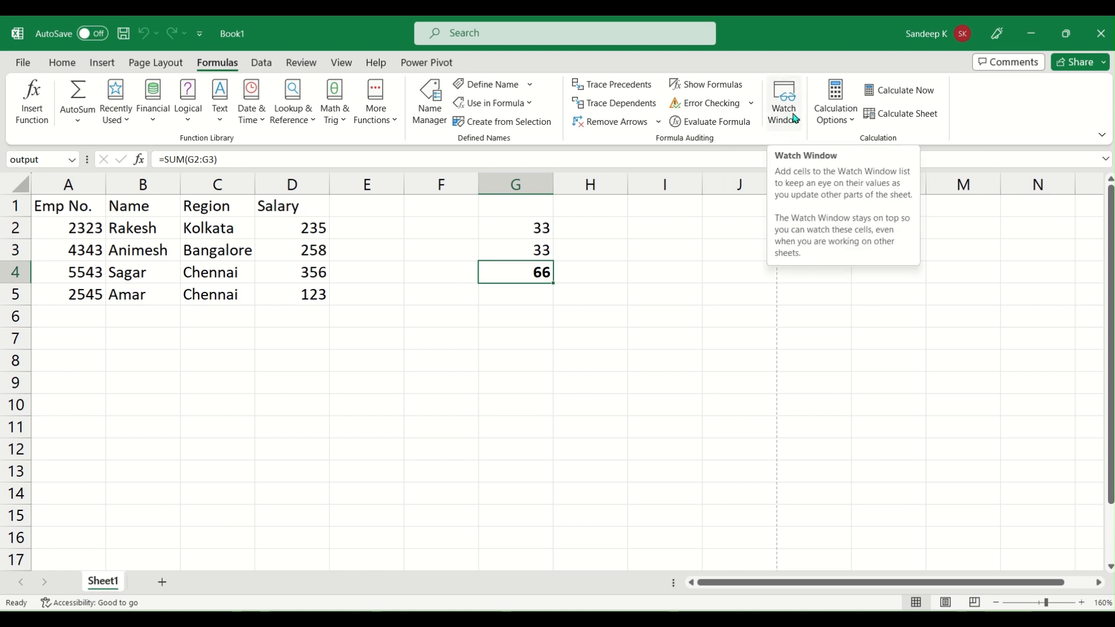
drag(64, 204, 369, 366)
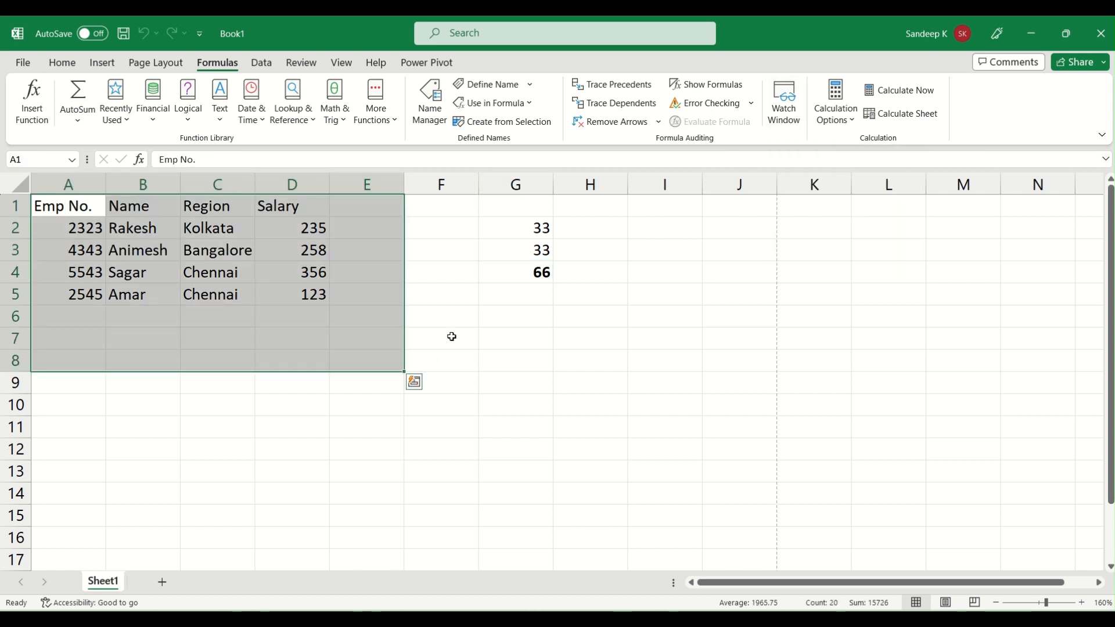
click(452, 337)
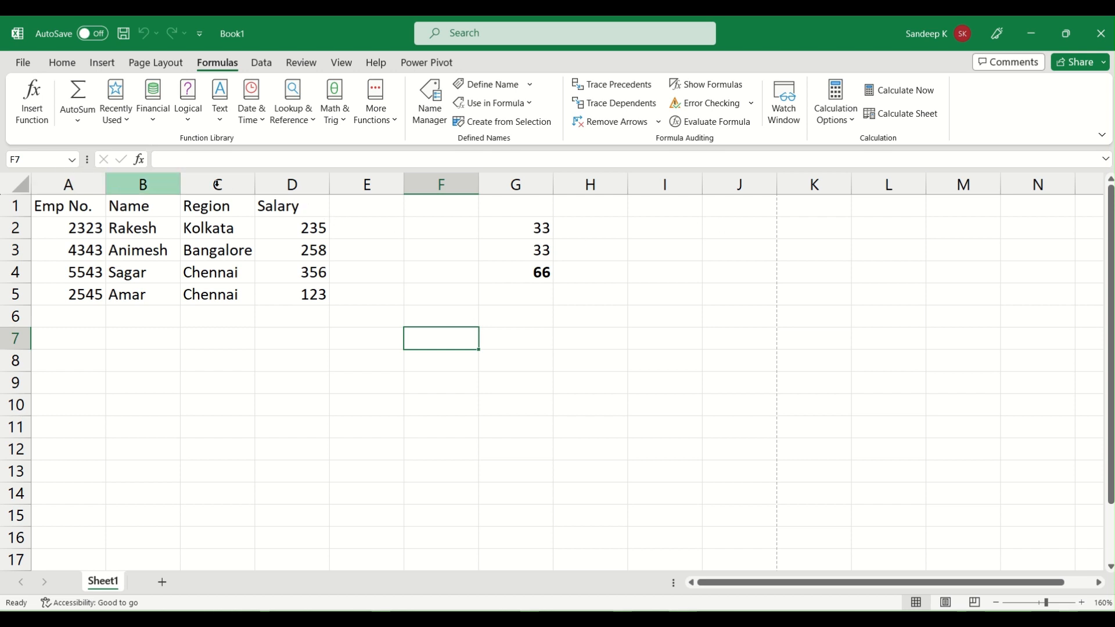
- Add the column header Overall Salary in cell E1, next to the Salary column
click(275, 184)
click(370, 184)
click(373, 210)
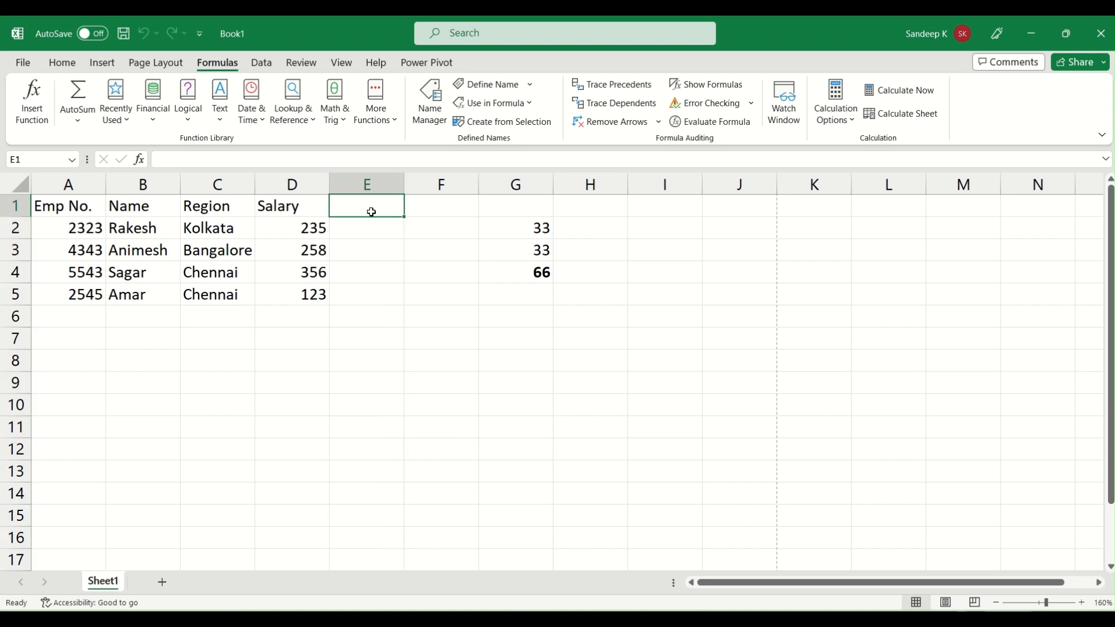
text(Overall)
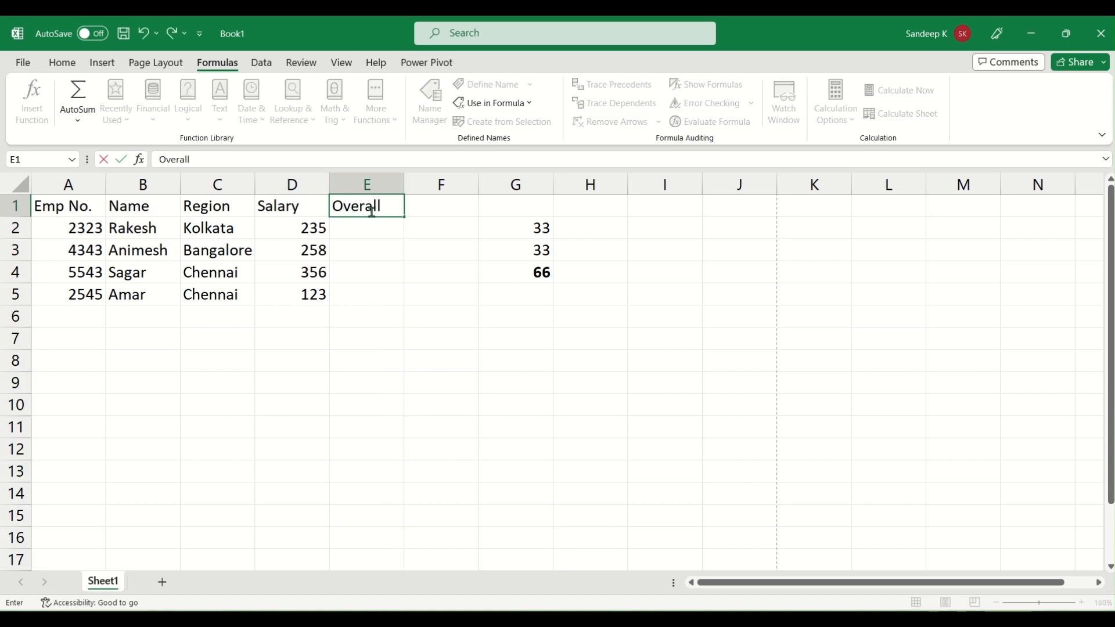
text( Salary)
key(Tab)
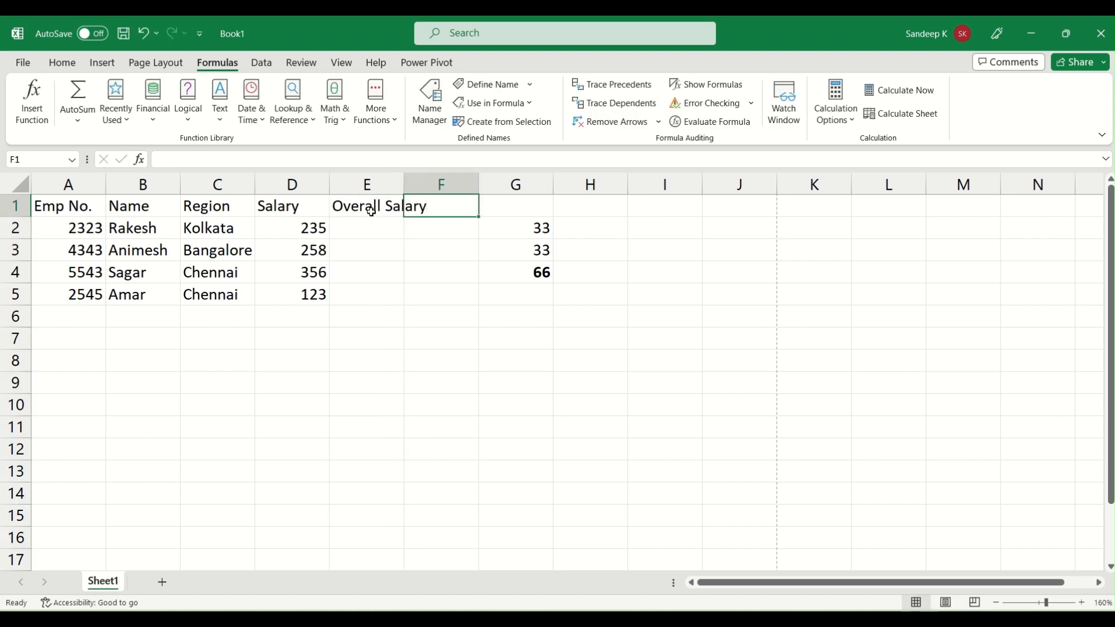
key(Return)
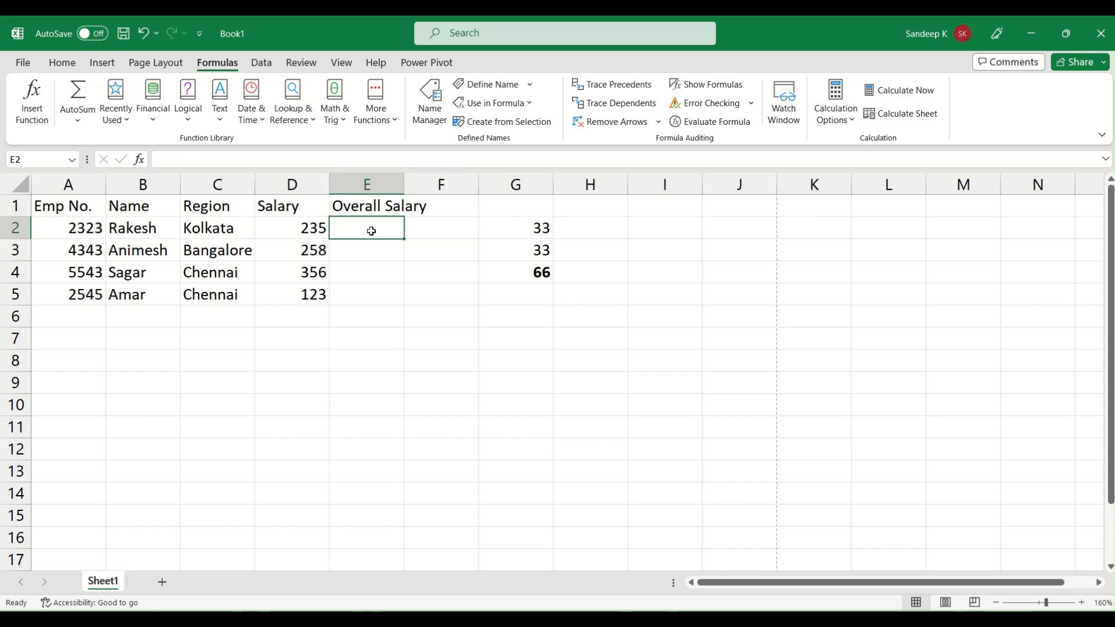
- Enter the formula =123*D2 in cell E2 and fill it down through E5
text(123)
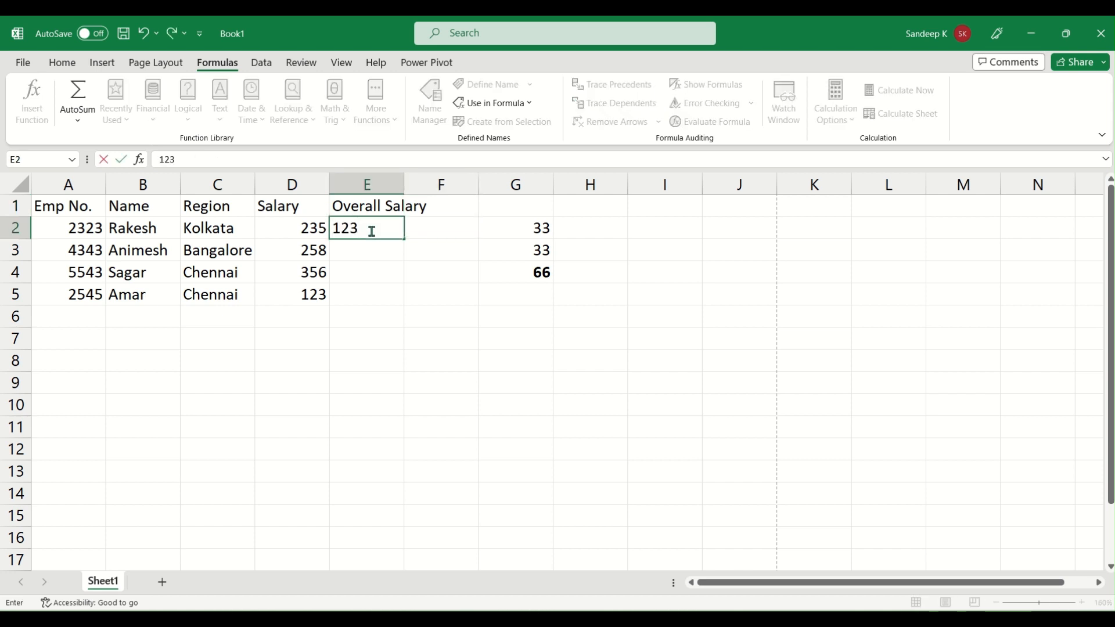
key(BackSpace)
key(BackSpace)
key(BackSpace)
text(=123*)
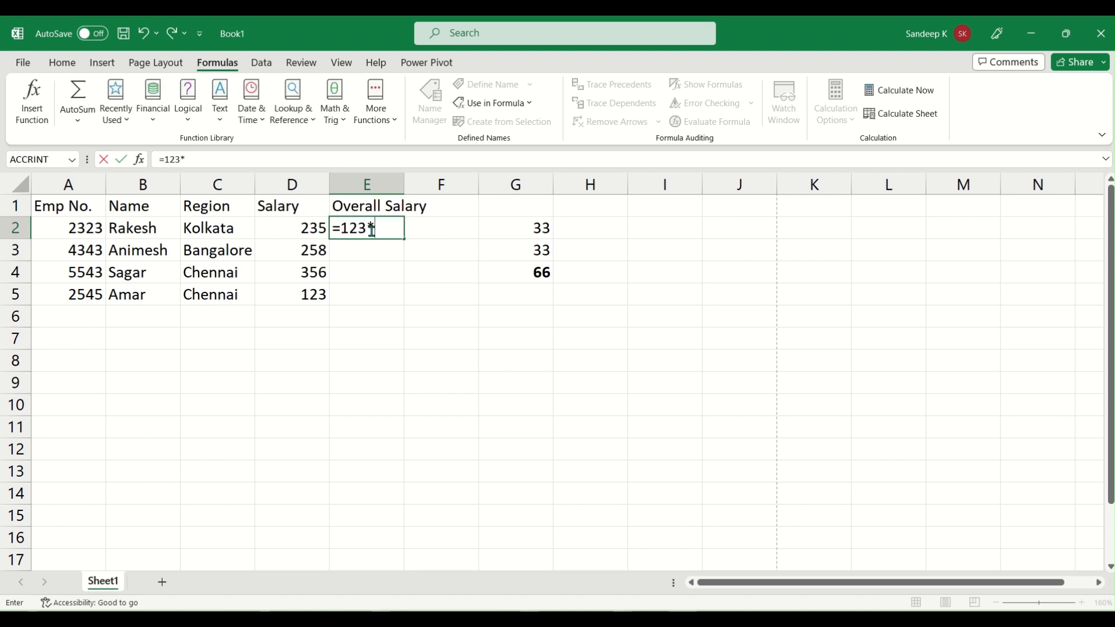
click(310, 221)
key(Return)
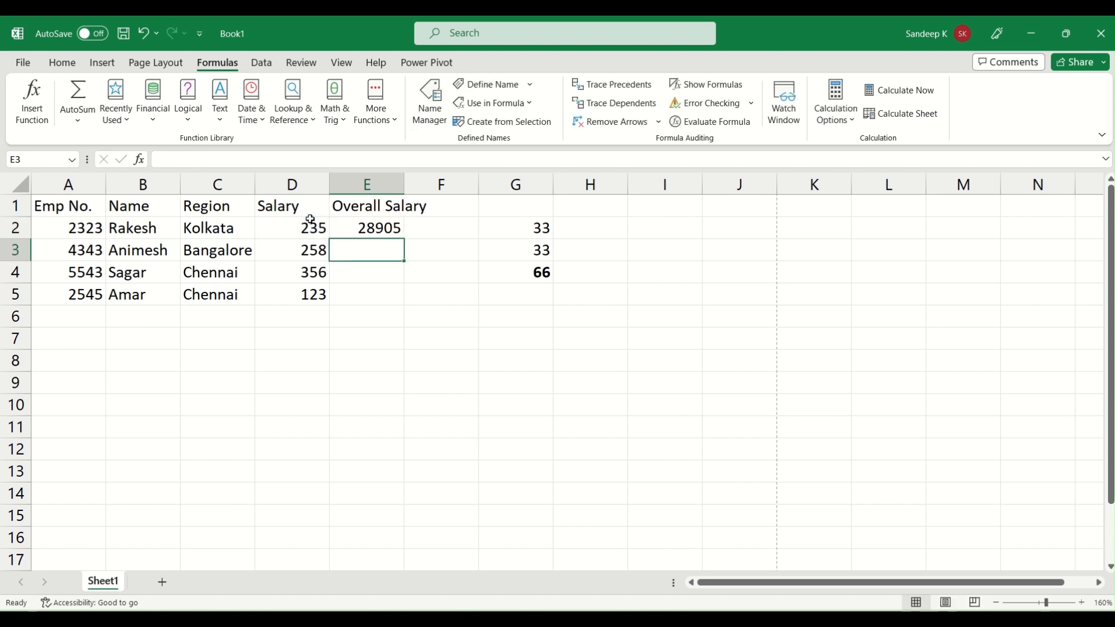
key(Up)
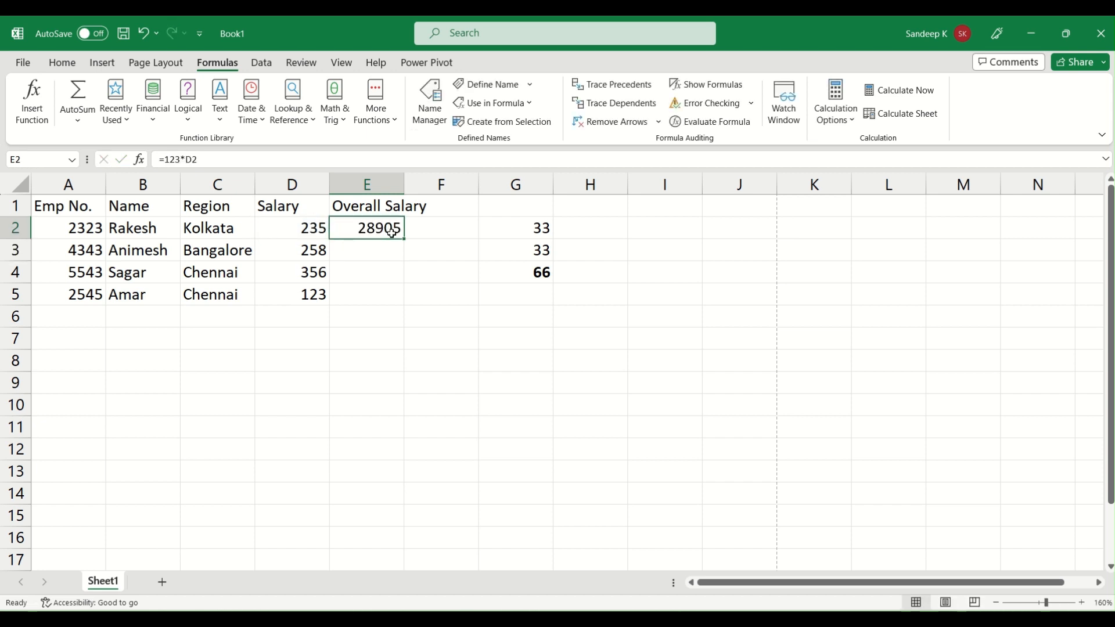
drag(404, 238, 406, 300)
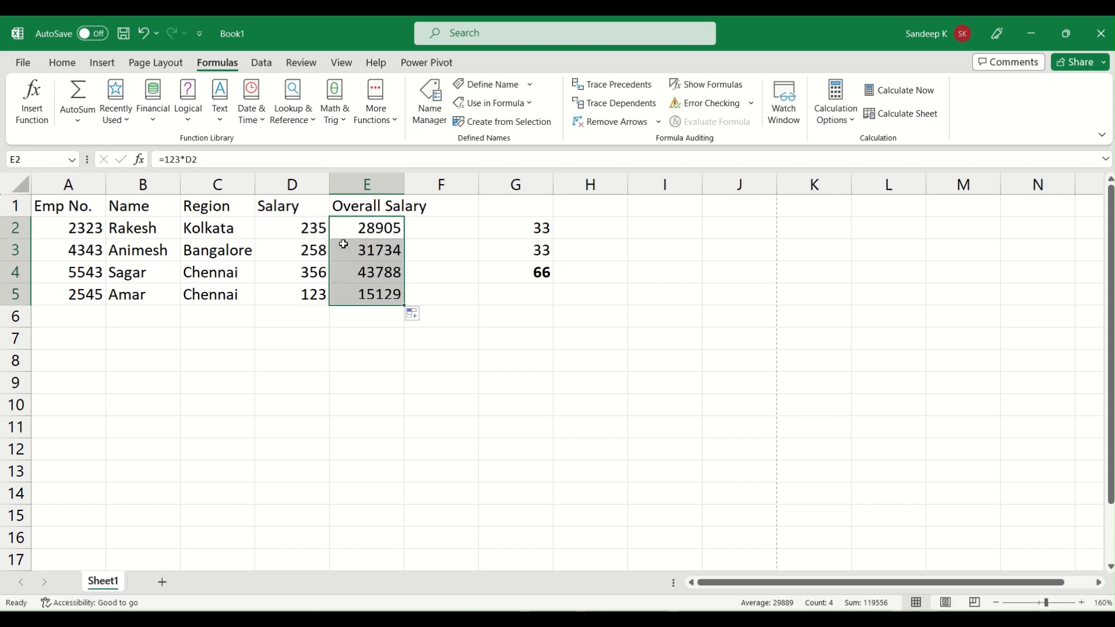
- Examine the Salary and Overall Salary columns and how the filled formulas depend on the salary values
click(342, 245)
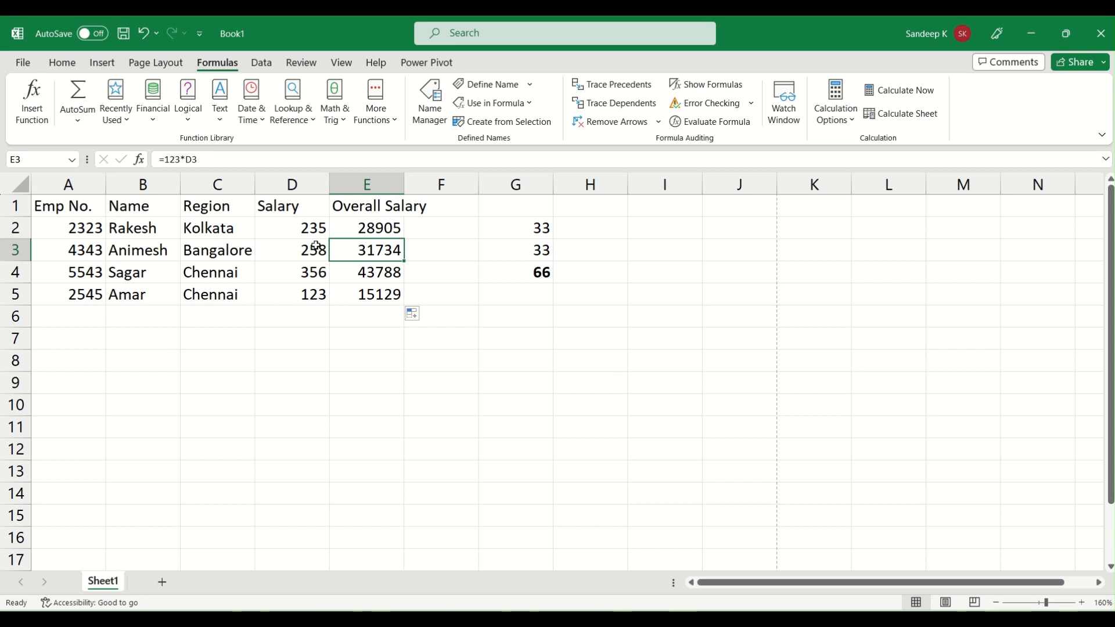
click(302, 229)
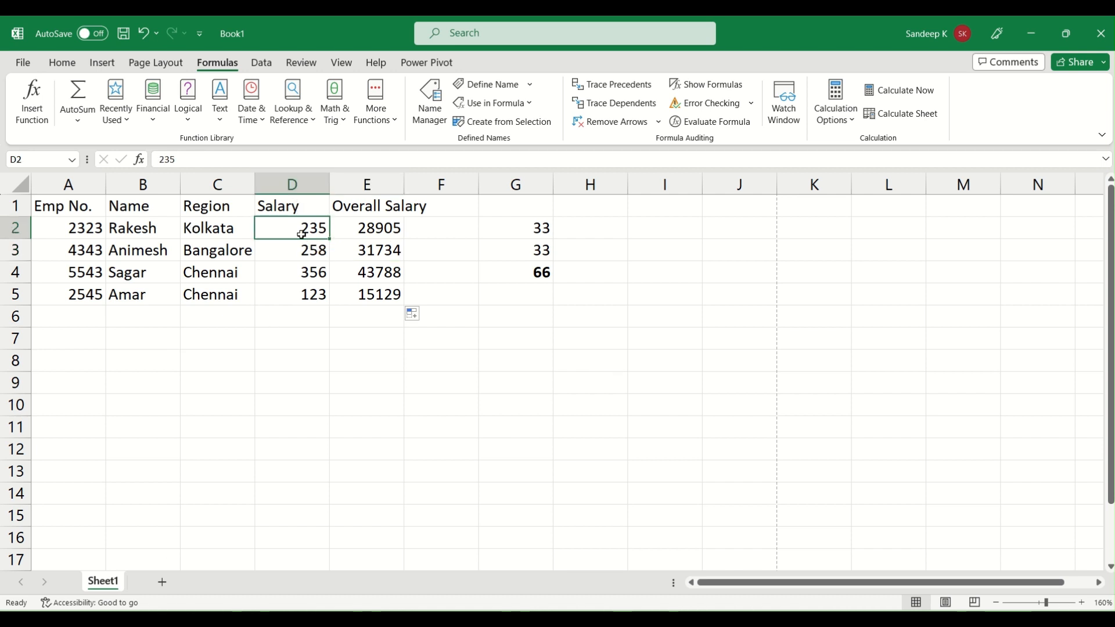
click(367, 184)
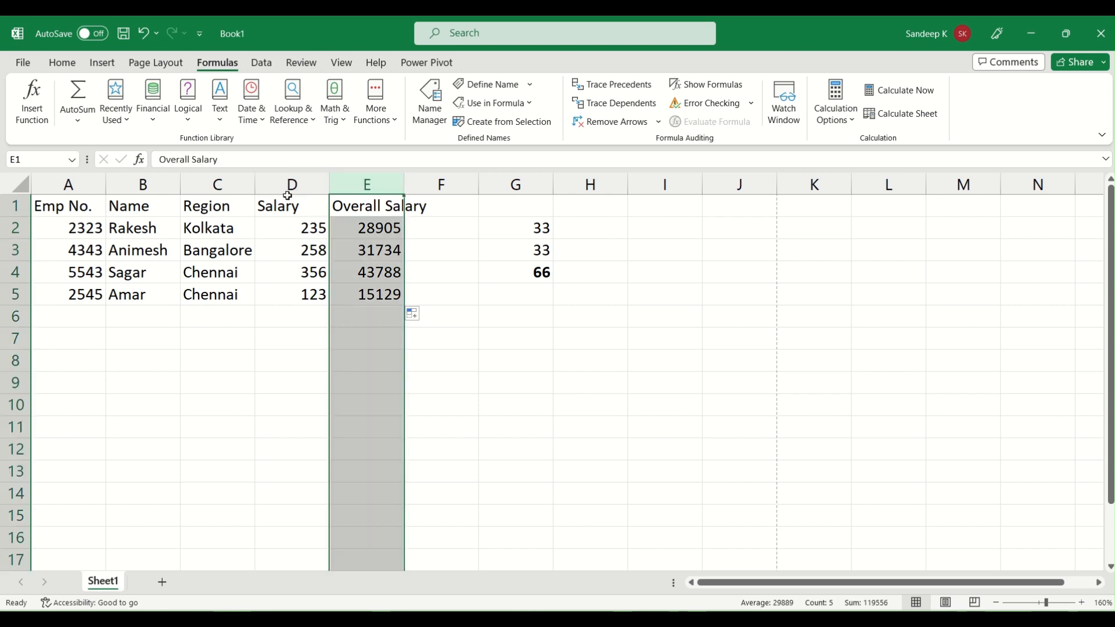
click(283, 226)
click(292, 185)
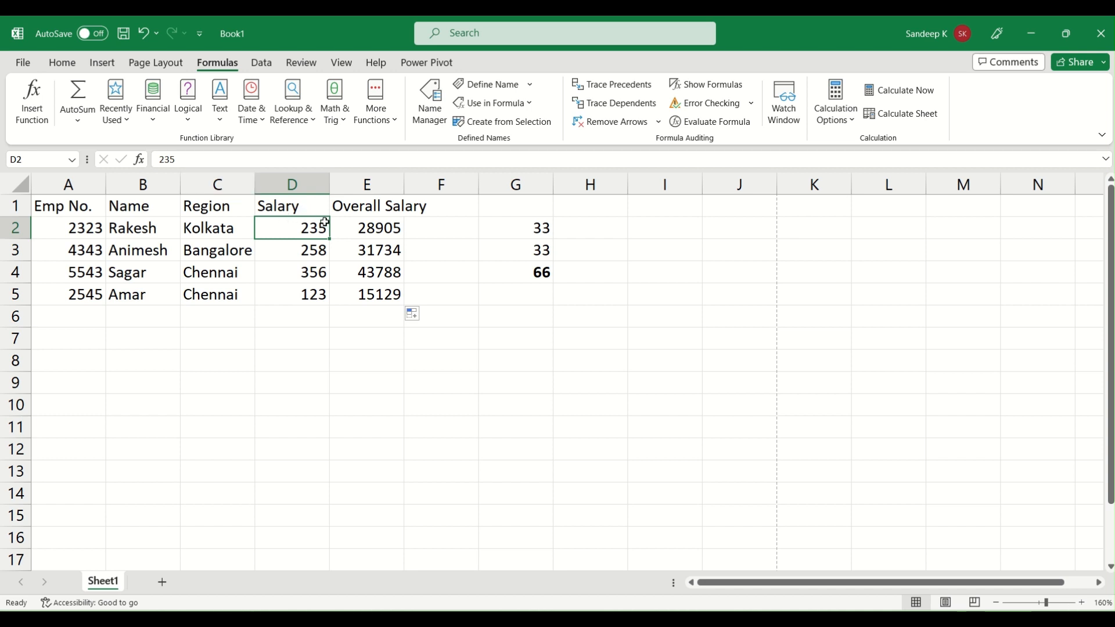
drag(357, 223, 355, 426)
click(355, 427)
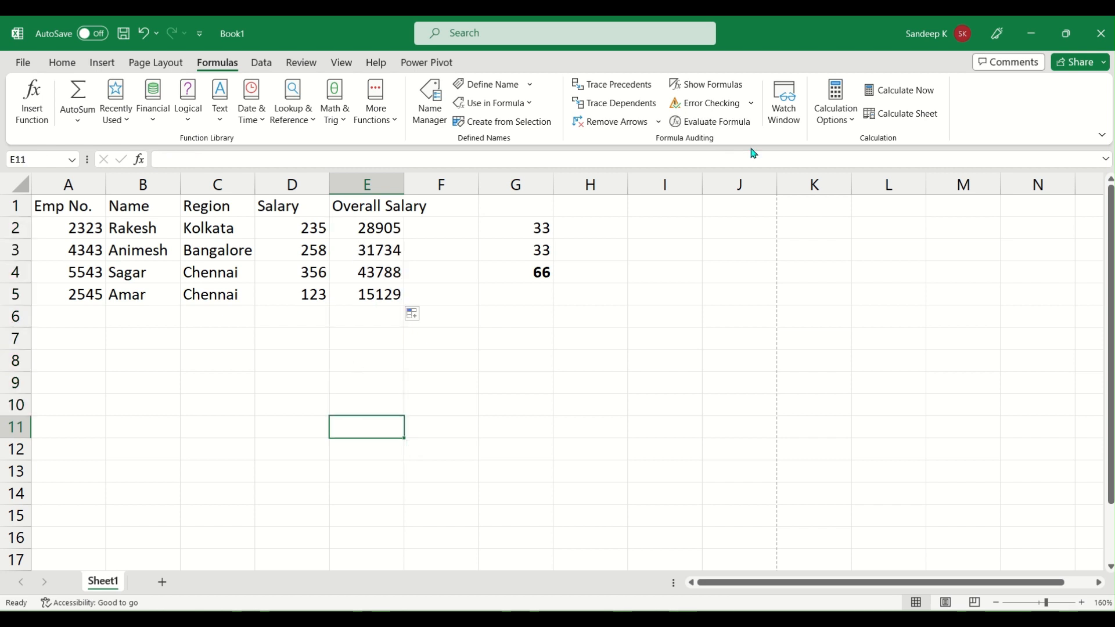
click(384, 176)
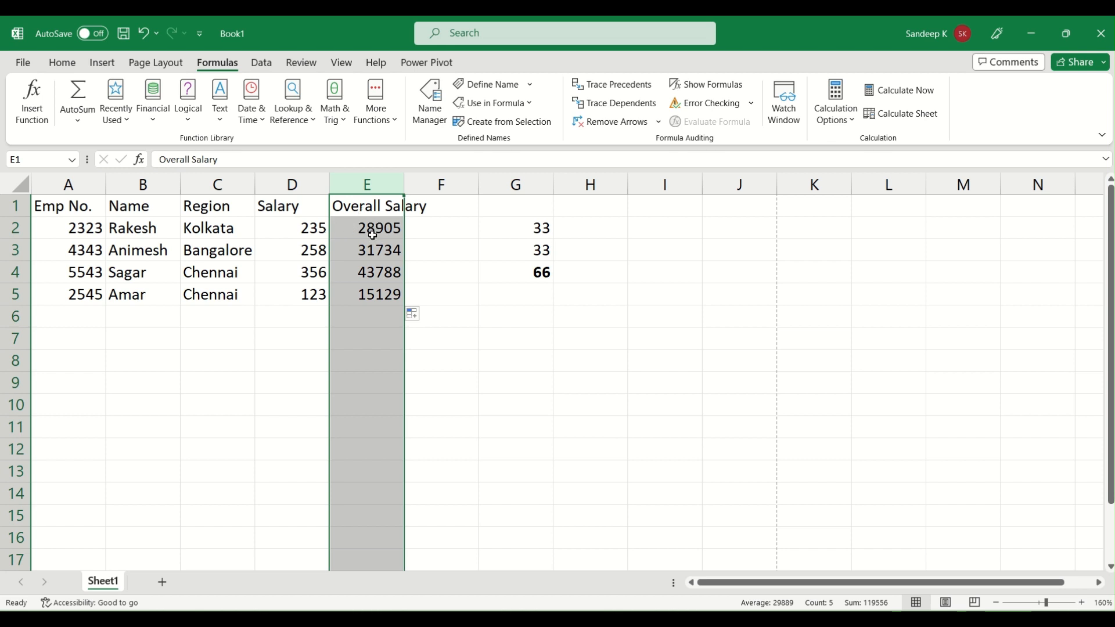
drag(311, 228, 296, 400)
click(297, 399)
click(297, 281)
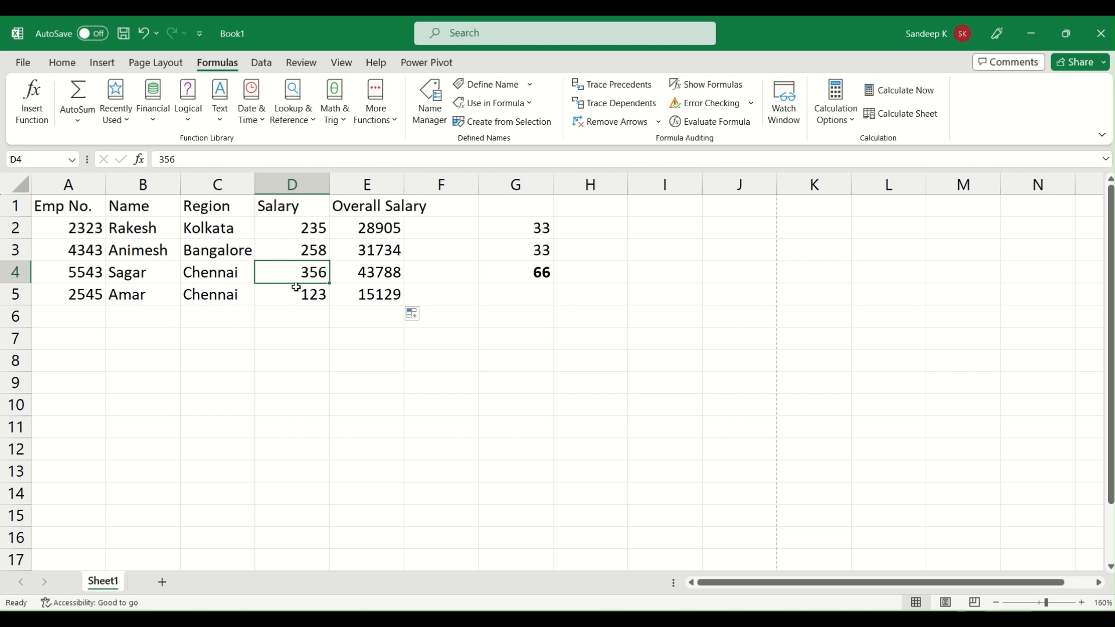
click(297, 288)
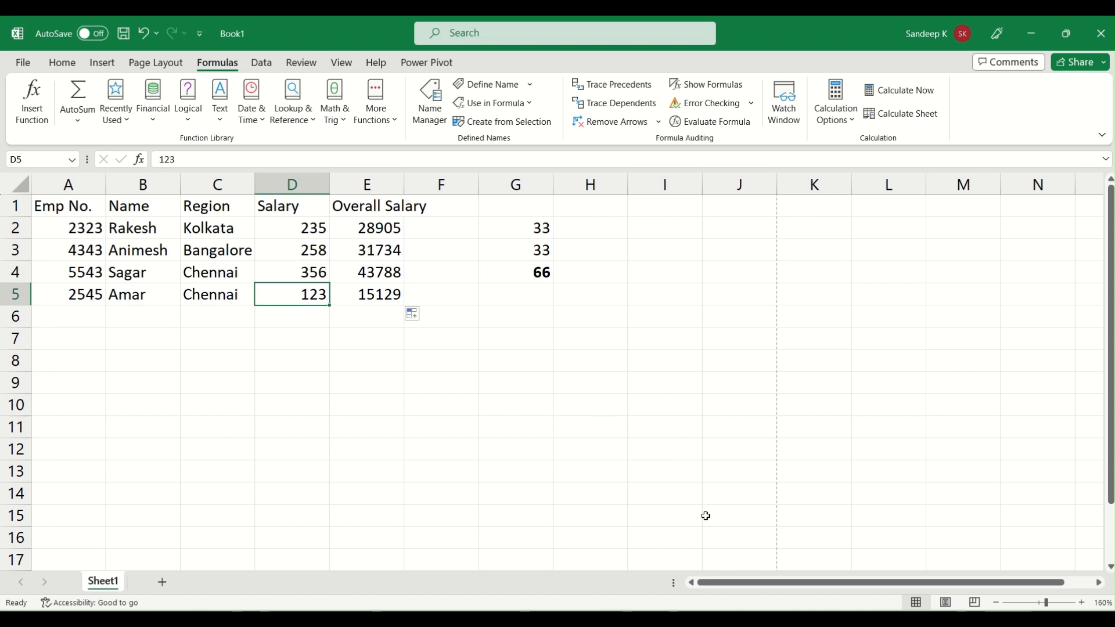
click(83, 182)
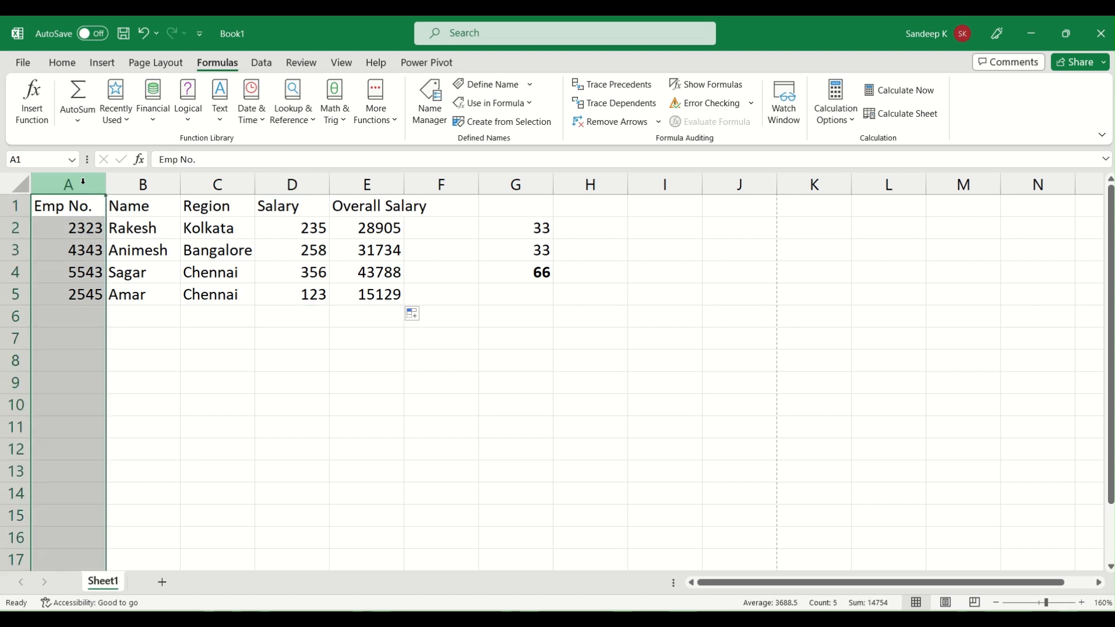
drag(879, 584, 813, 586)
click(1062, 187)
click(350, 266)
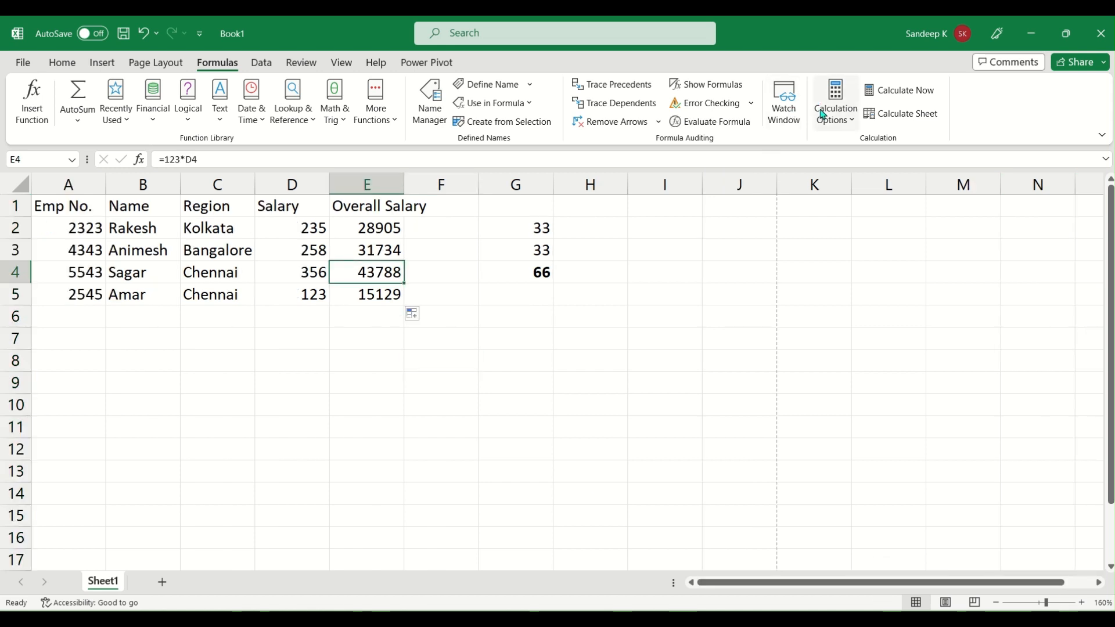
- Choose Automatic as the calculation option and review the SUM formula in G4 with its source cells G2 and G3
click(854, 117)
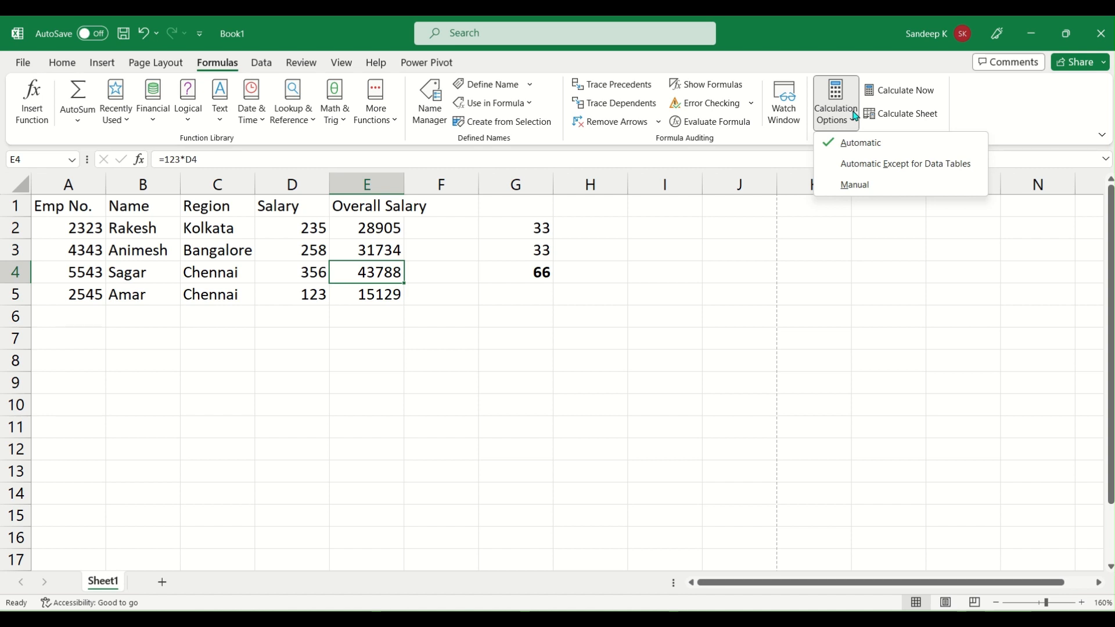
click(856, 142)
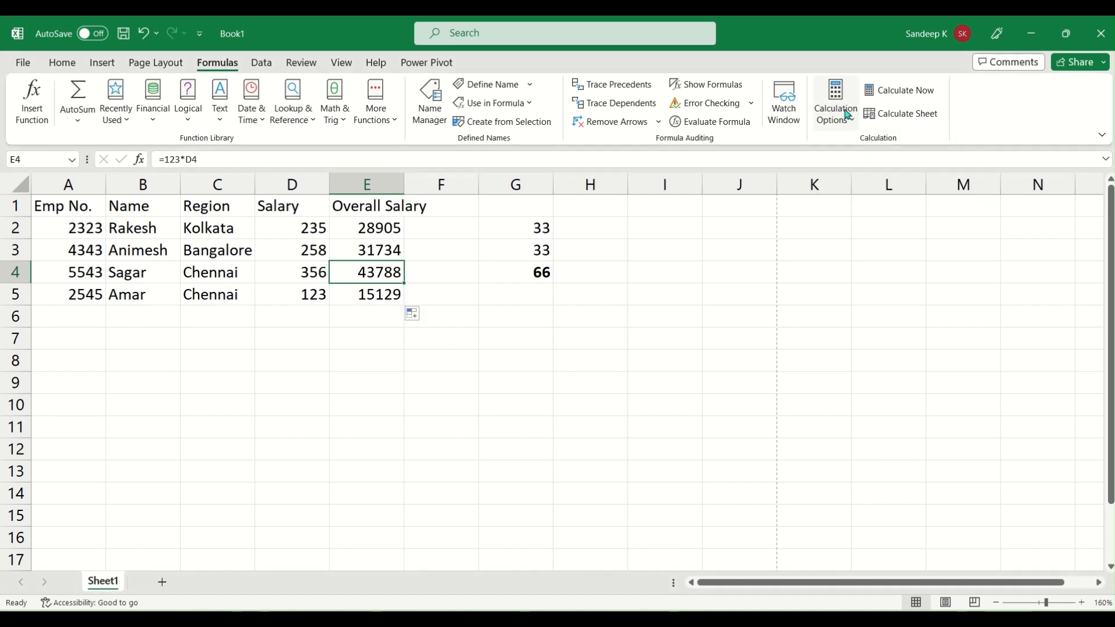
click(510, 271)
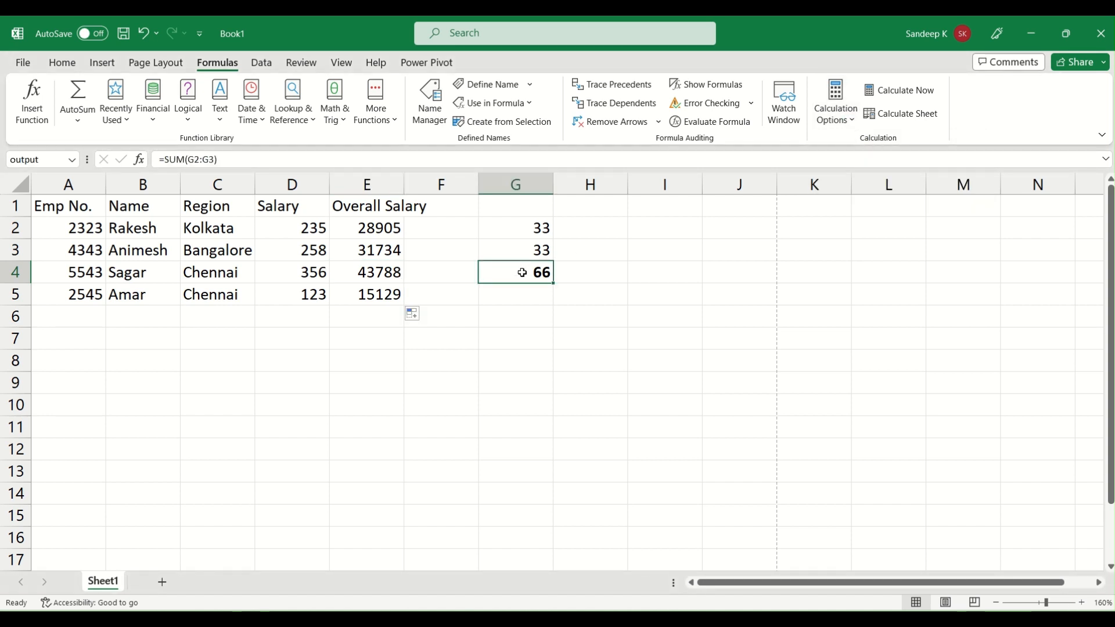
click(857, 114)
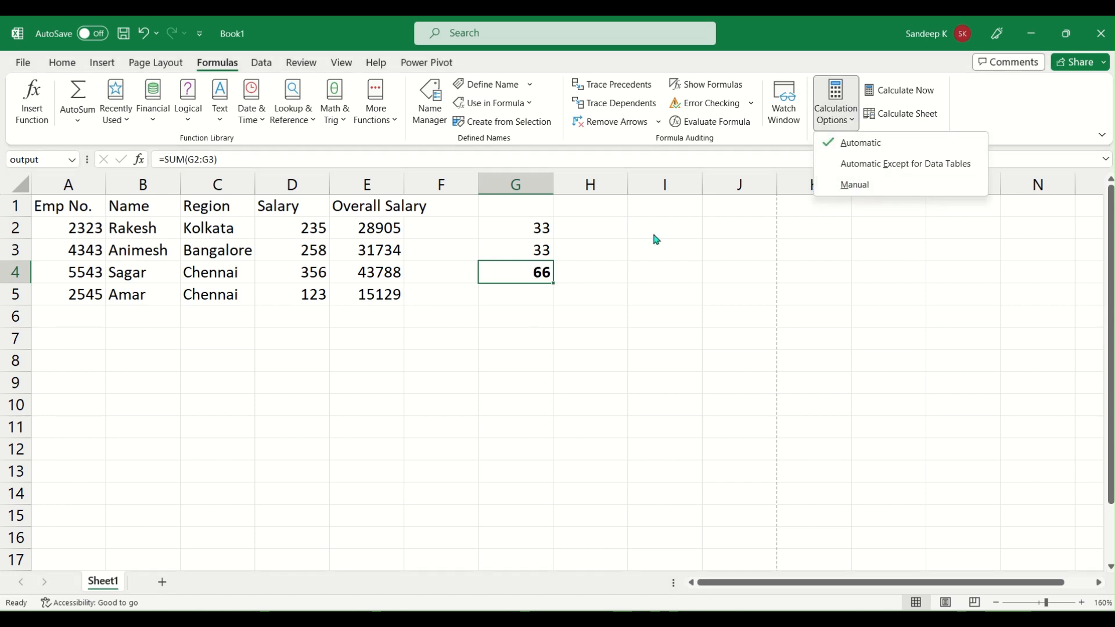
click(525, 268)
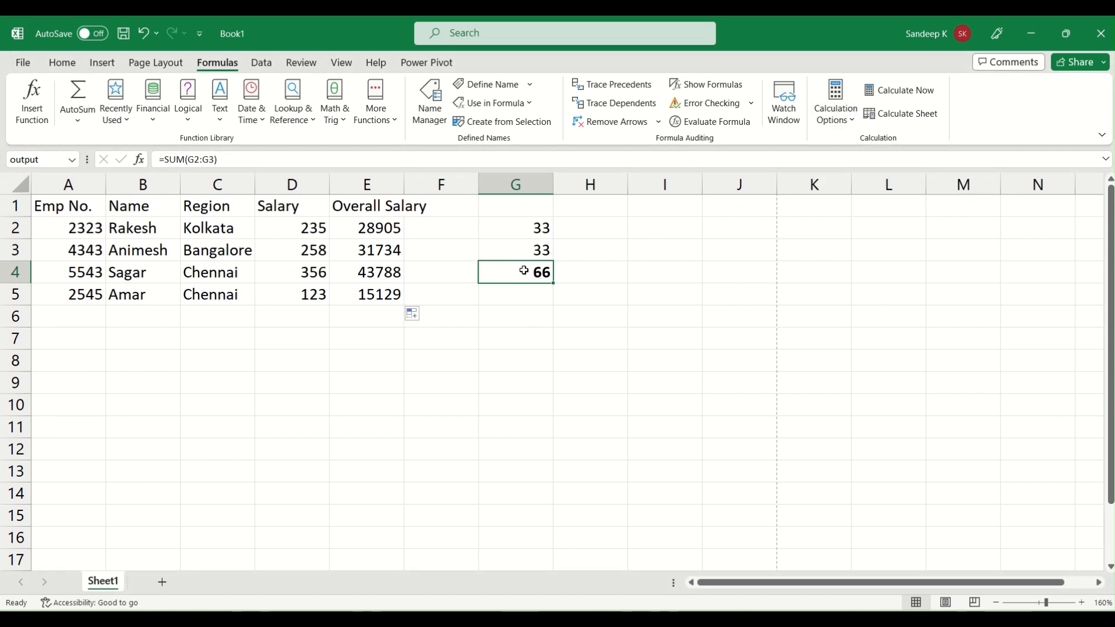
click(548, 251)
click(545, 234)
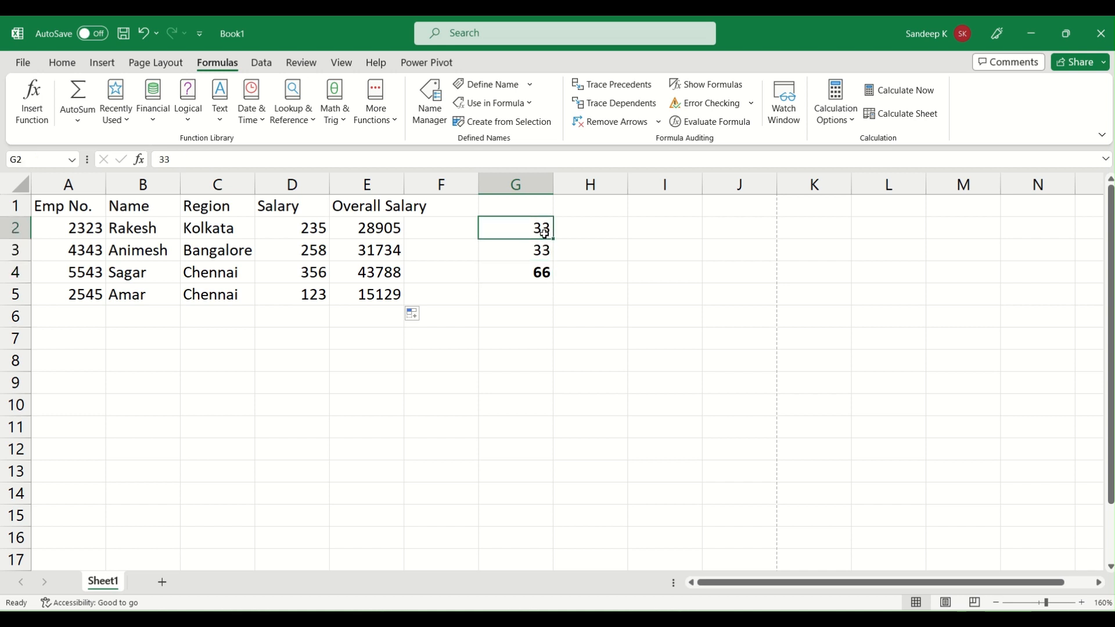
- Switch the workbook's calculation option to Manual and change the value in cell G2 to 0
click(836, 104)
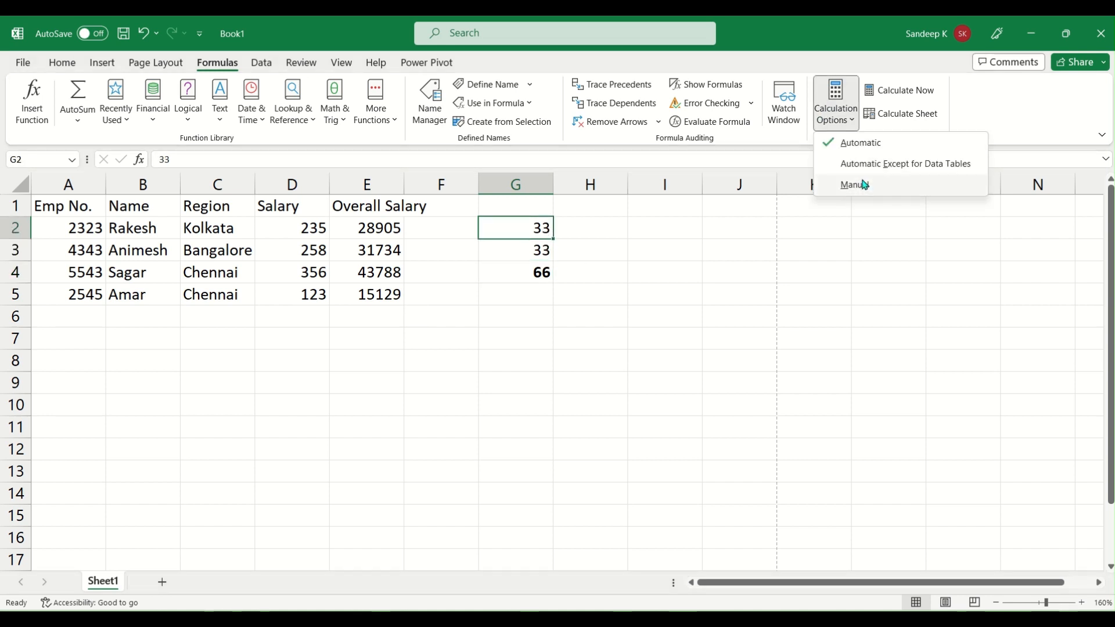
click(883, 187)
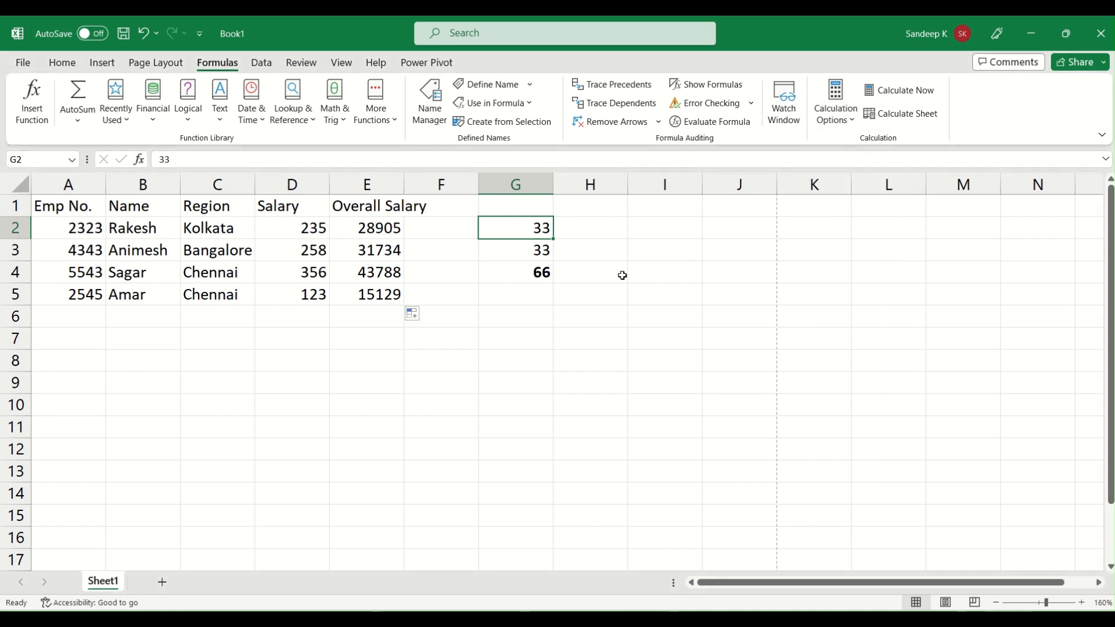
click(545, 275)
click(544, 231)
double_click(543, 232)
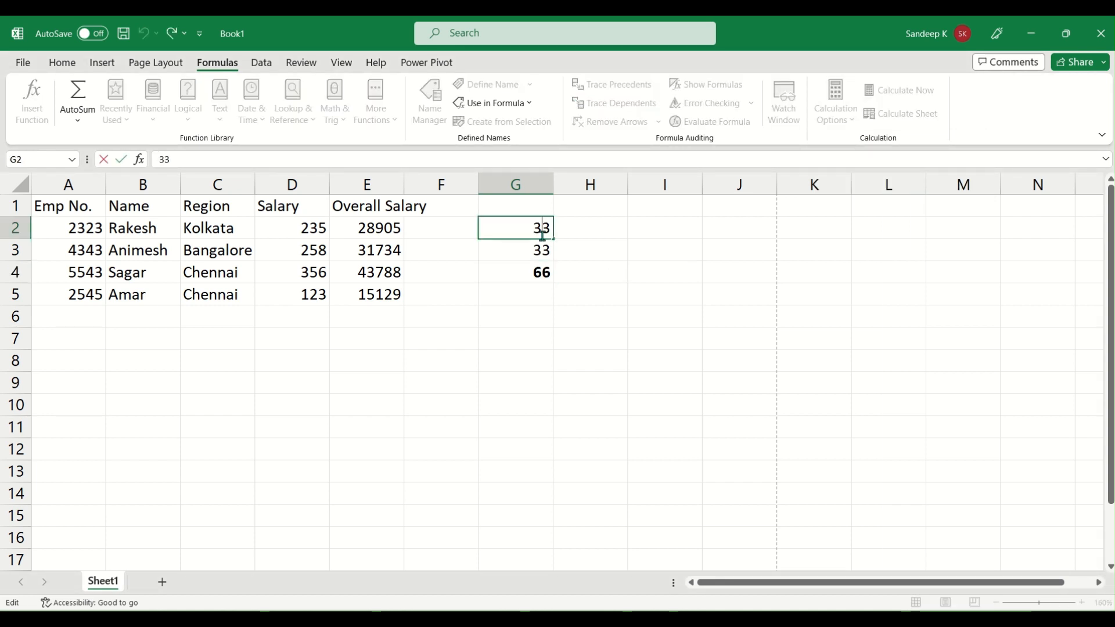
double_click(542, 235)
text(0)
click(676, 234)
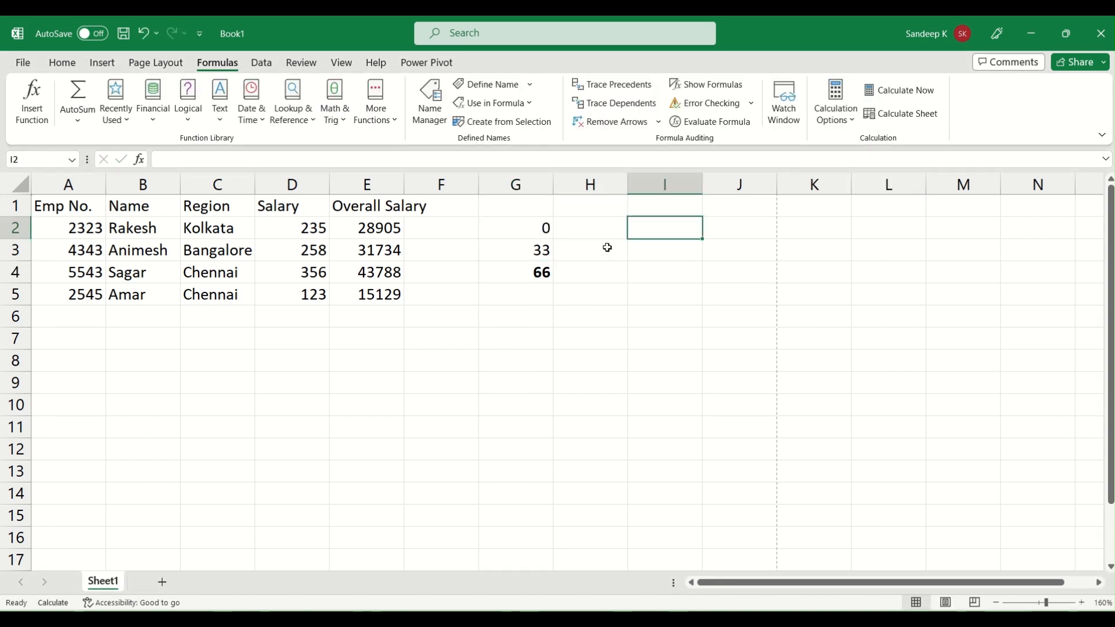
- Check the SUM formula in cell G4 against G2, and re-enter it unchanged to recalculate the cell
click(536, 275)
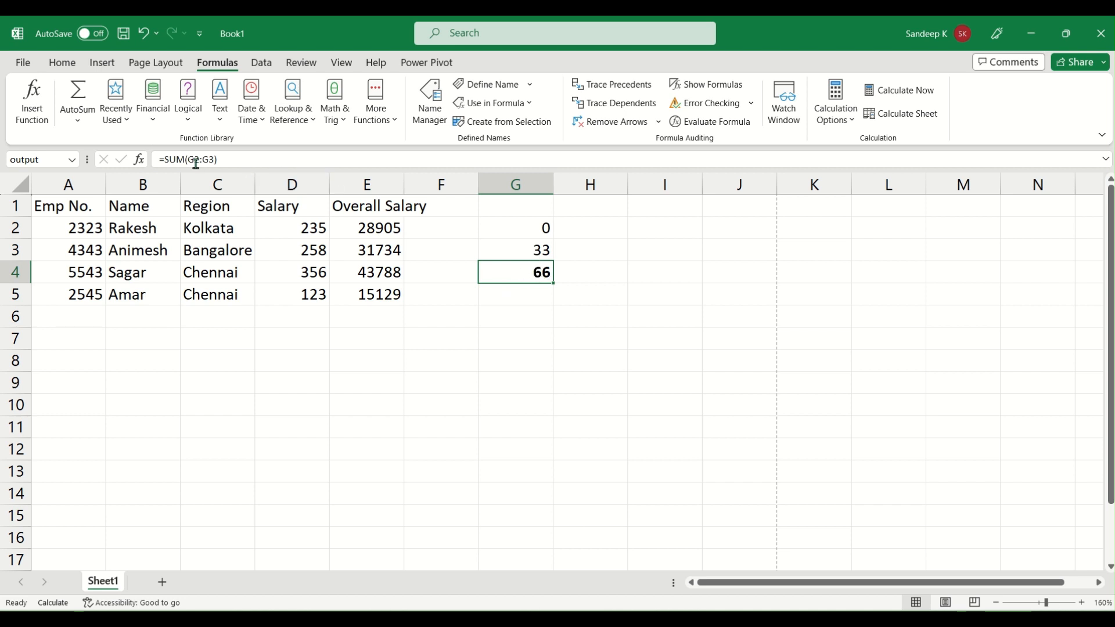
click(544, 229)
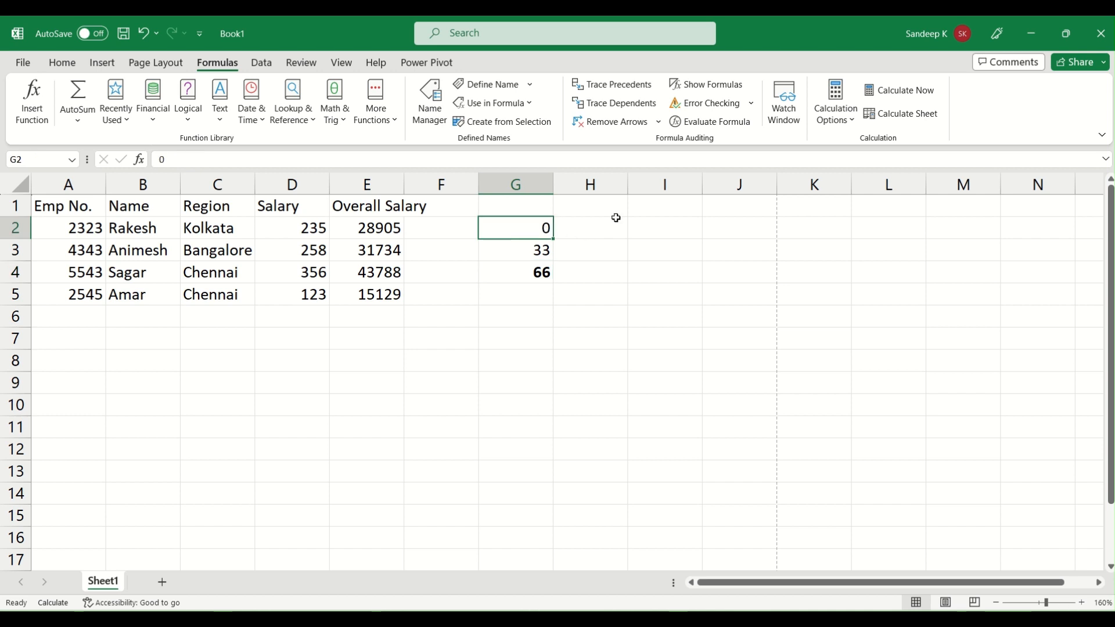
click(837, 106)
click(846, 112)
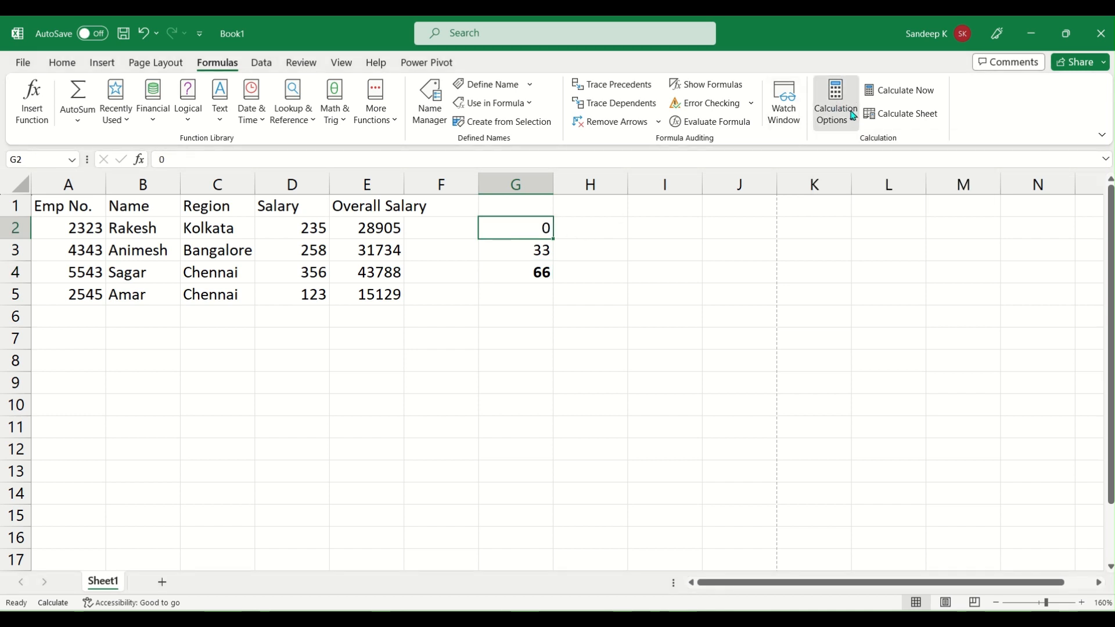
double_click(538, 274)
click(692, 265)
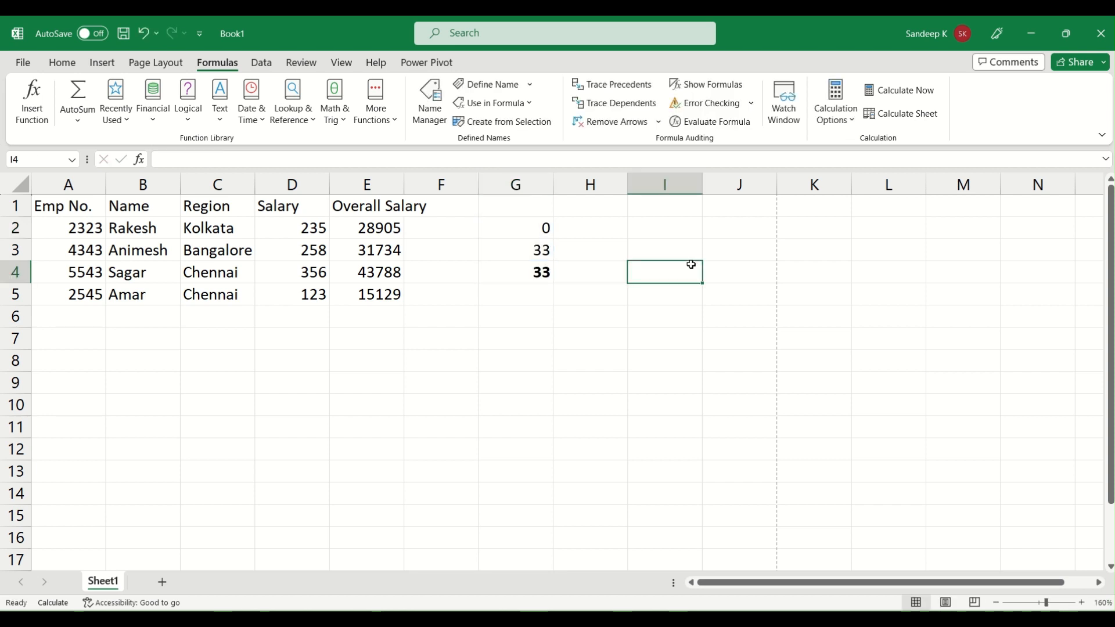
- Set the workbook's calculation option back to Automatic and check the source cells G3 and G2 of the sum
click(530, 275)
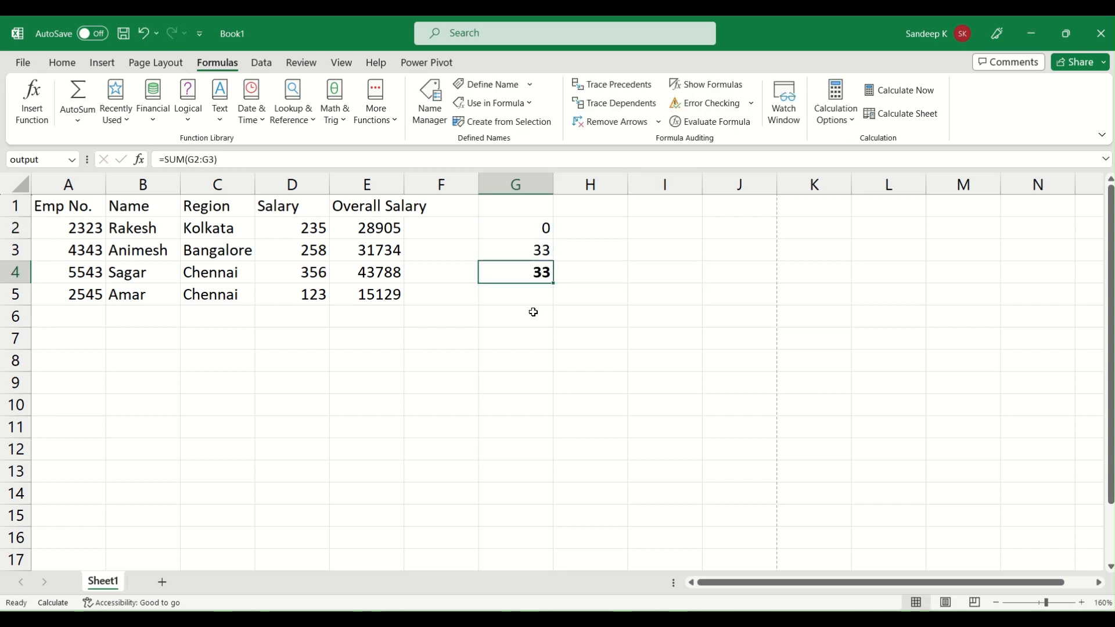
click(836, 119)
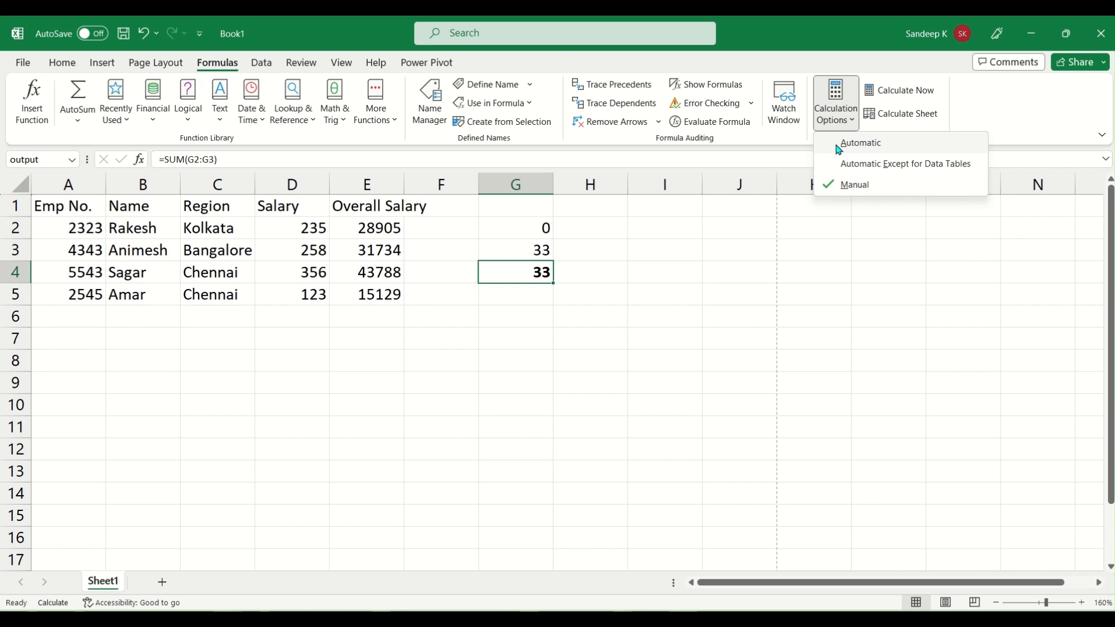
click(838, 150)
click(533, 249)
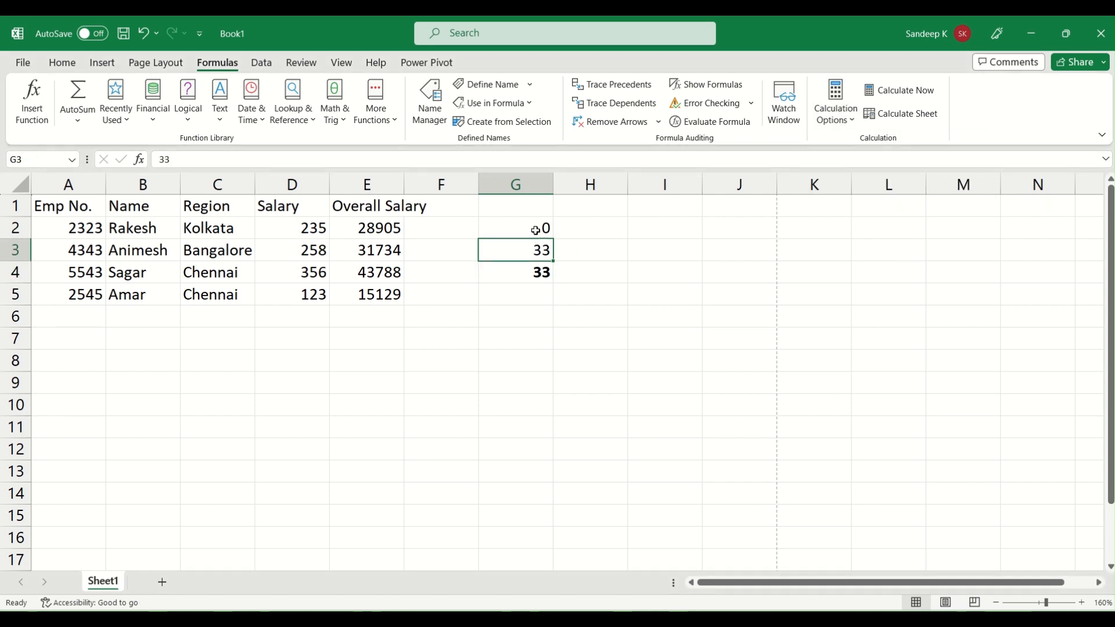
click(535, 230)
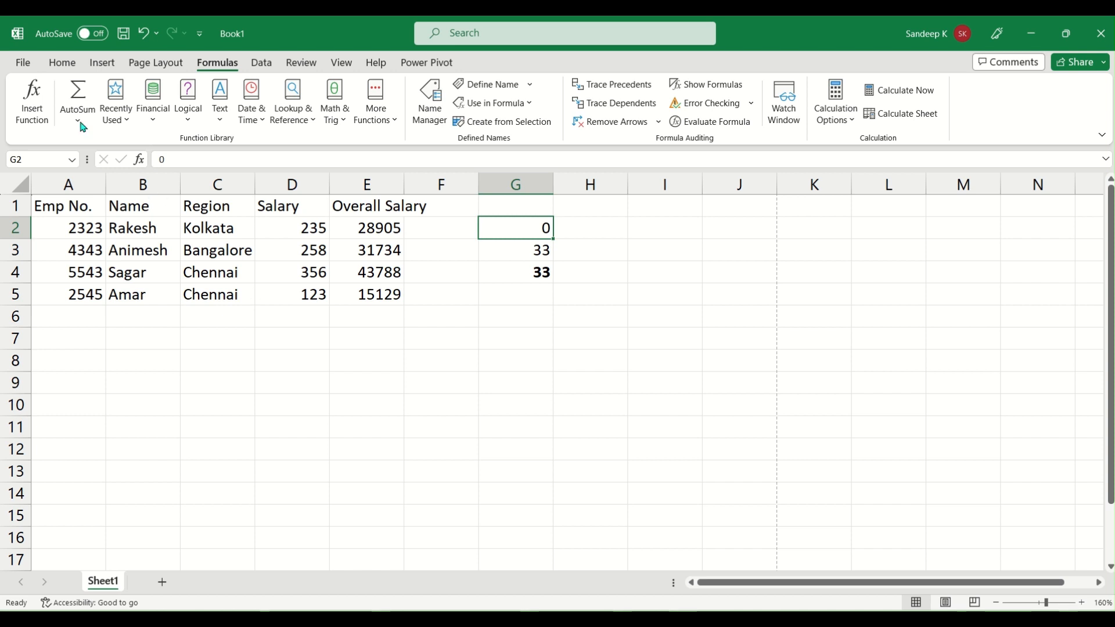
click(106, 67)
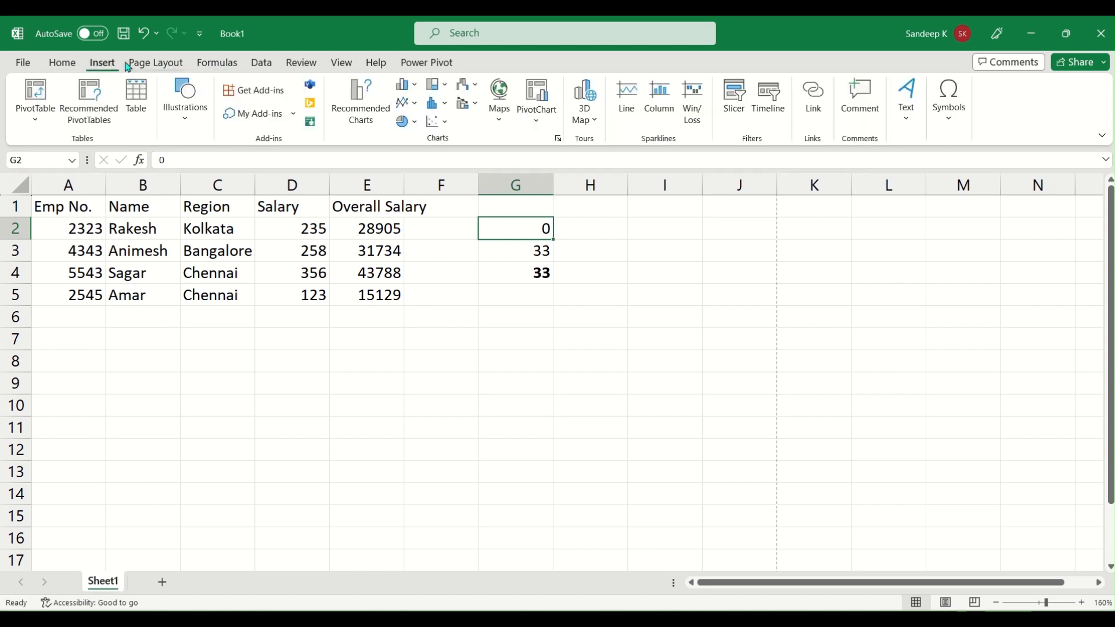
click(158, 64)
click(218, 65)
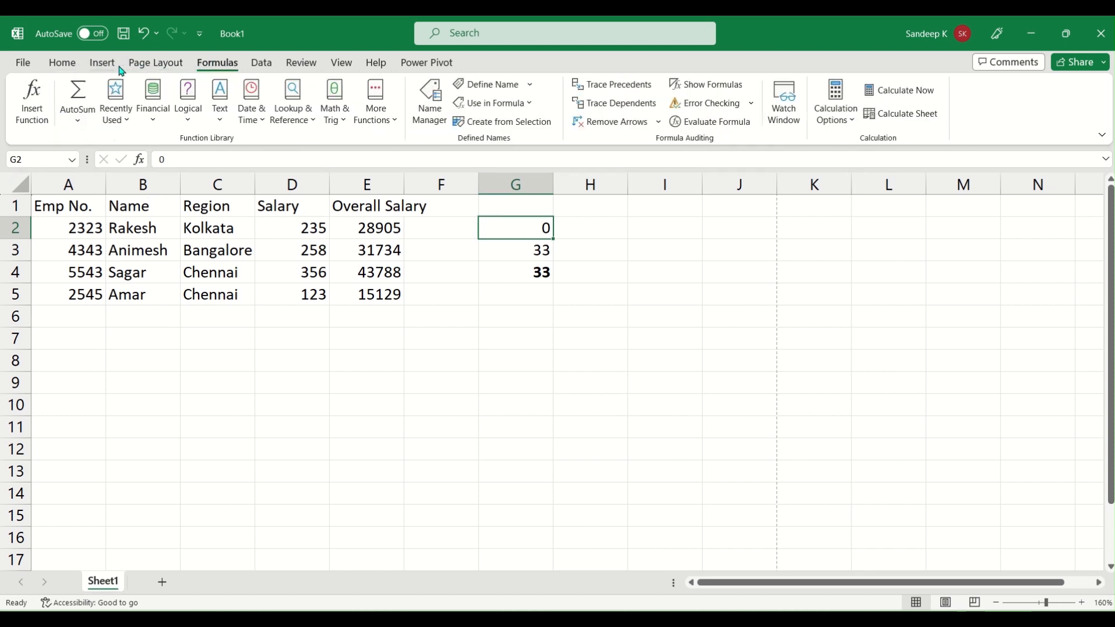
click(103, 64)
click(152, 64)
click(216, 64)
click(63, 62)
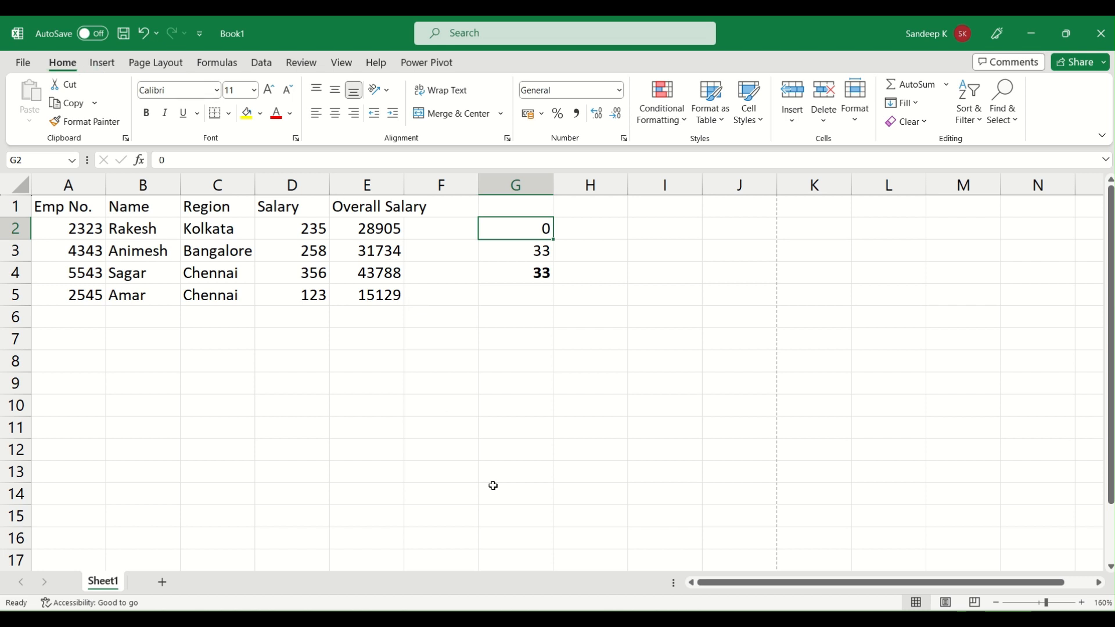
click(633, 32)
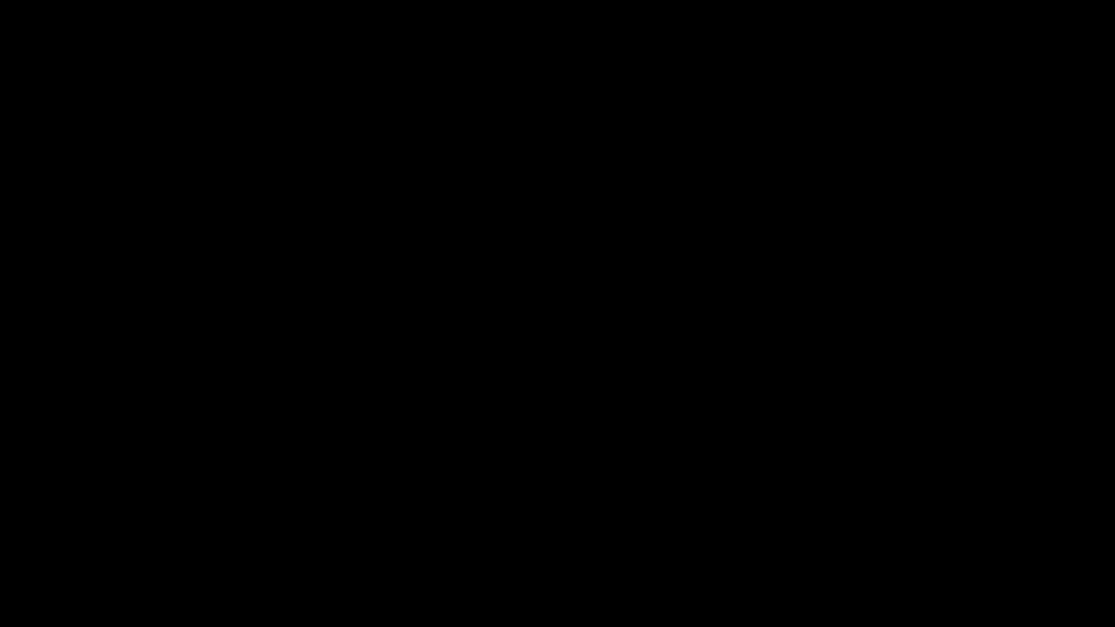